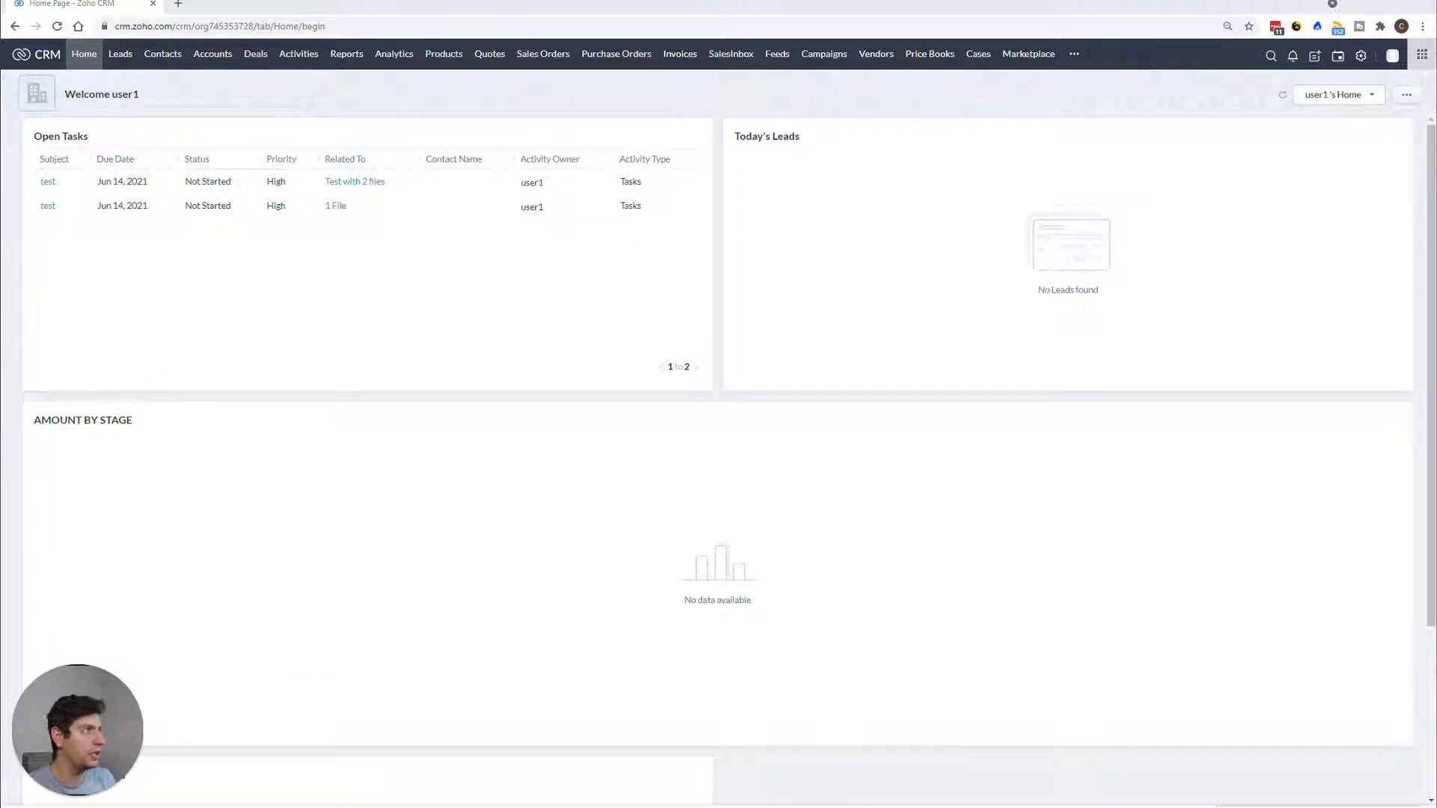
Open Zoho CRM's Setup page from the gear icon in the top bar.
{"action": "left_click", "coordinate": [1362, 57]}
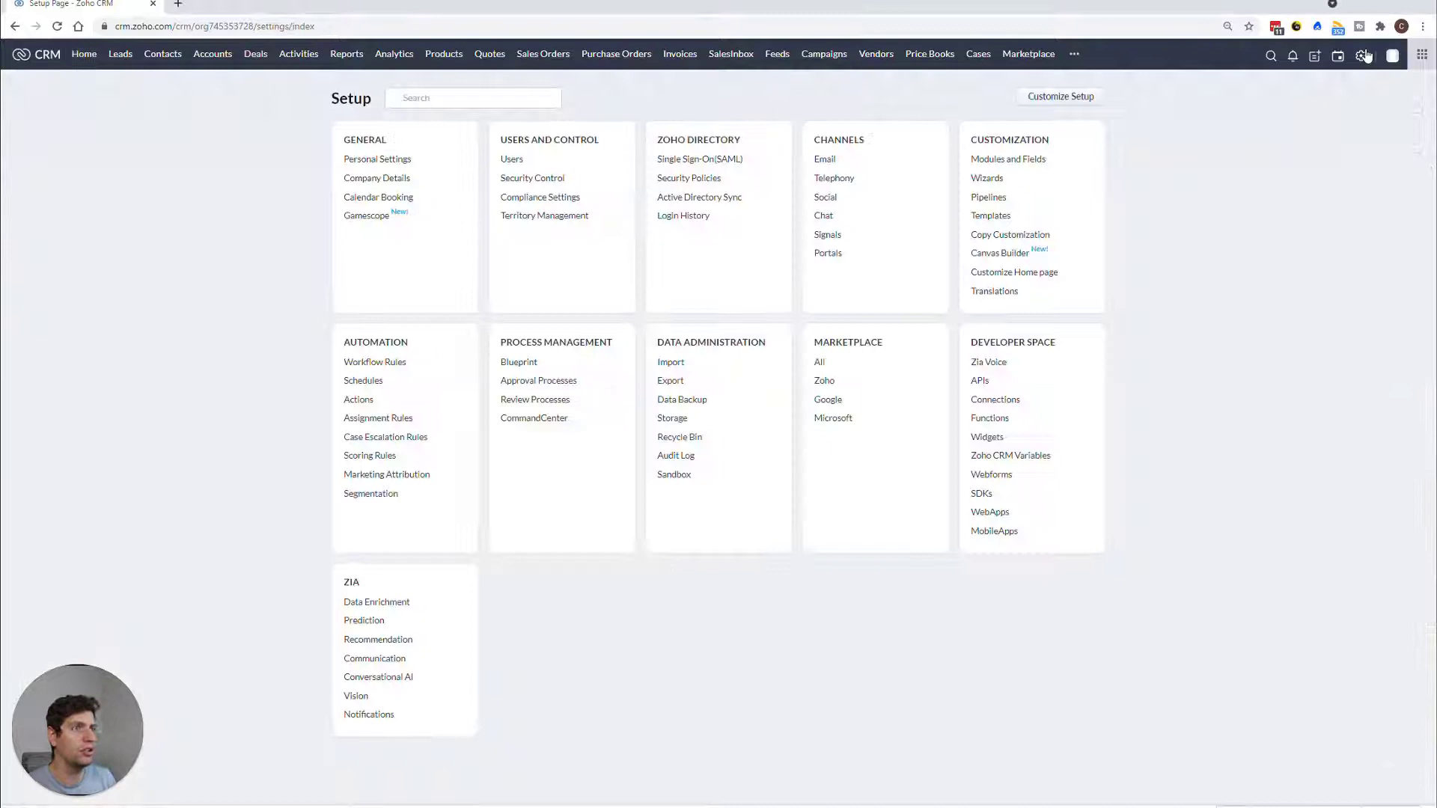
Create a new Leads workflow rule named 'Email Automation' under Workflow Rules.
{"action": "left_click", "coordinate": [375, 363]}
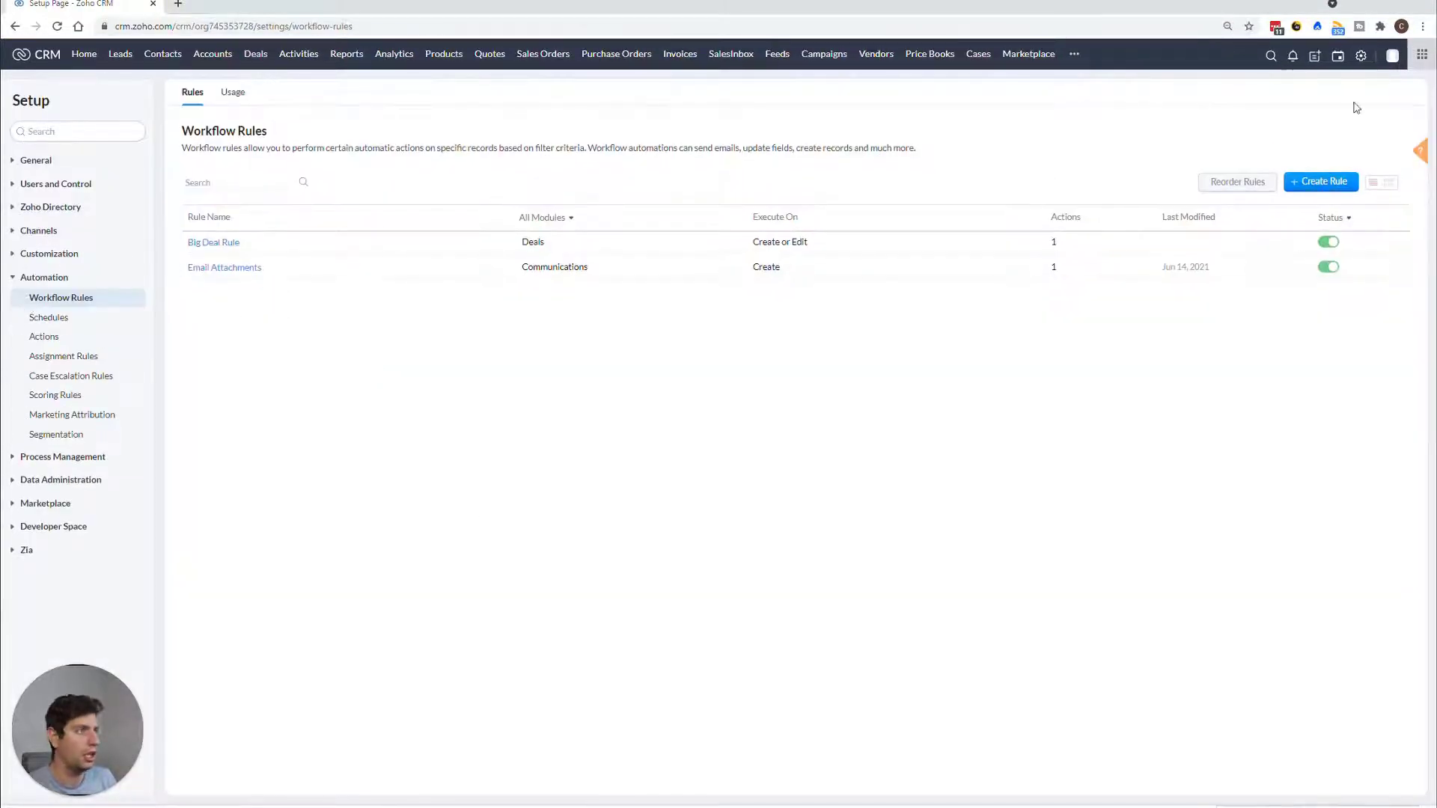
{"action": "left_click", "coordinate": [1322, 181]}
{"action": "left_click", "coordinate": [677, 93]}
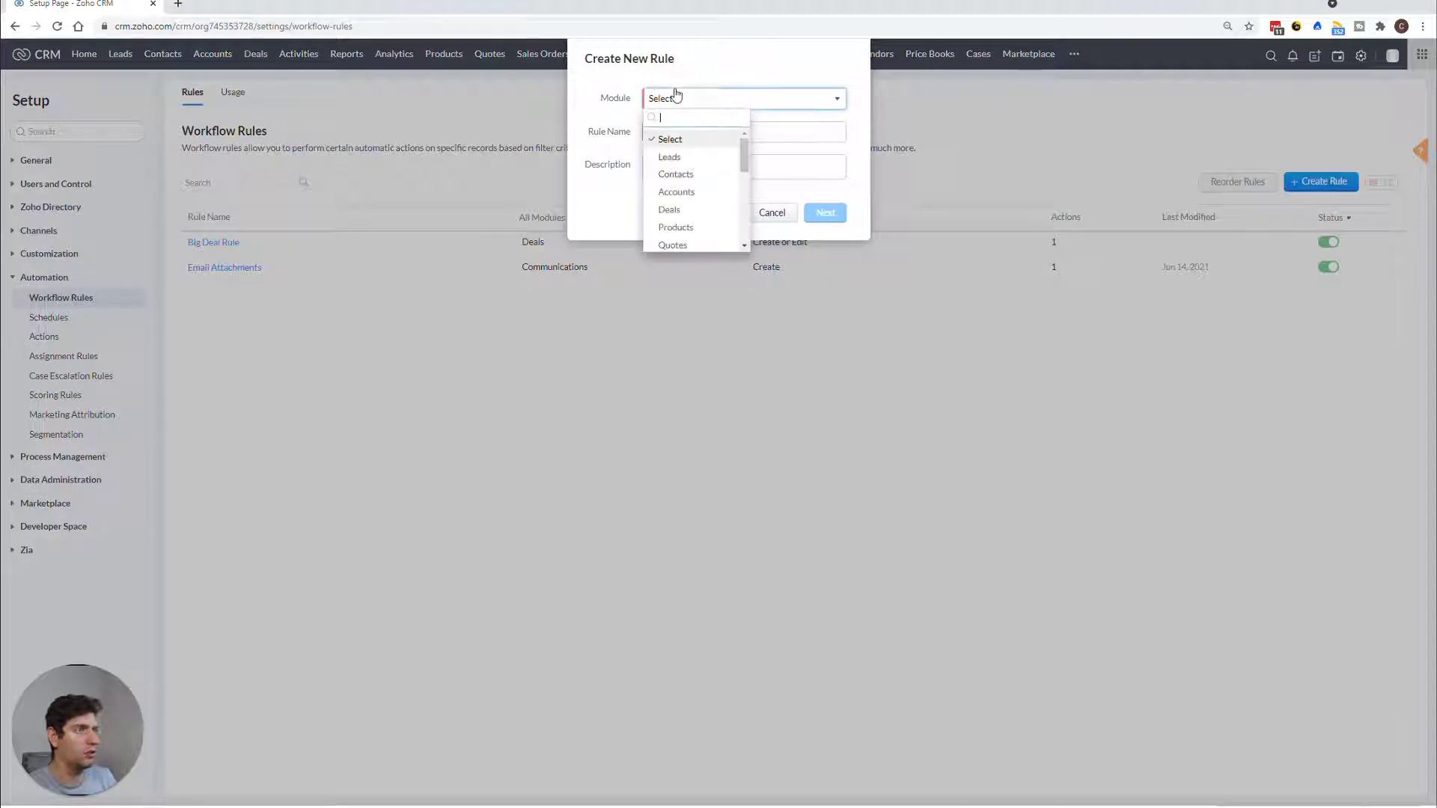
{"action": "left_click", "coordinate": [687, 162]}
{"action": "left_click", "coordinate": [743, 132]}
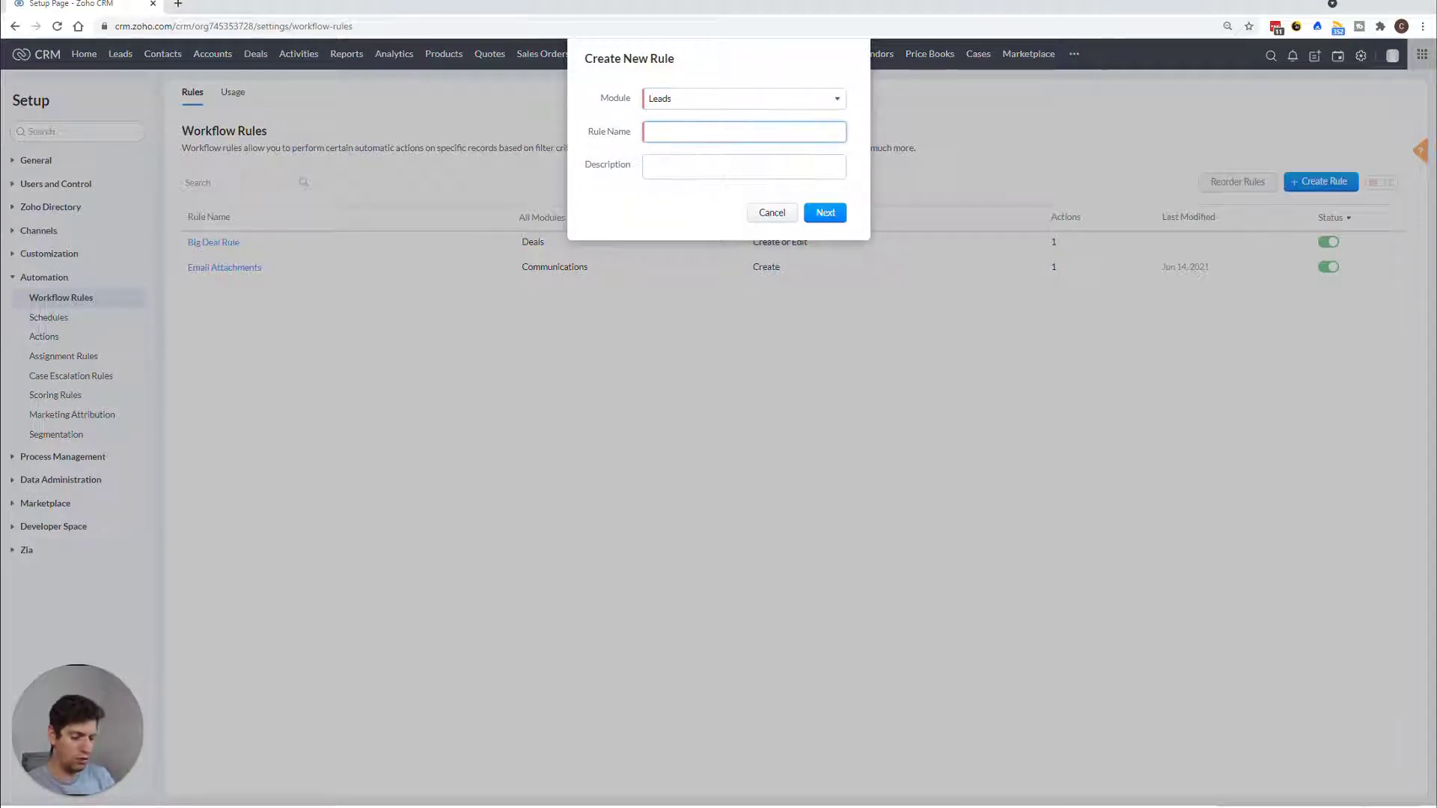
{"action": "type", "text": "Ema"}
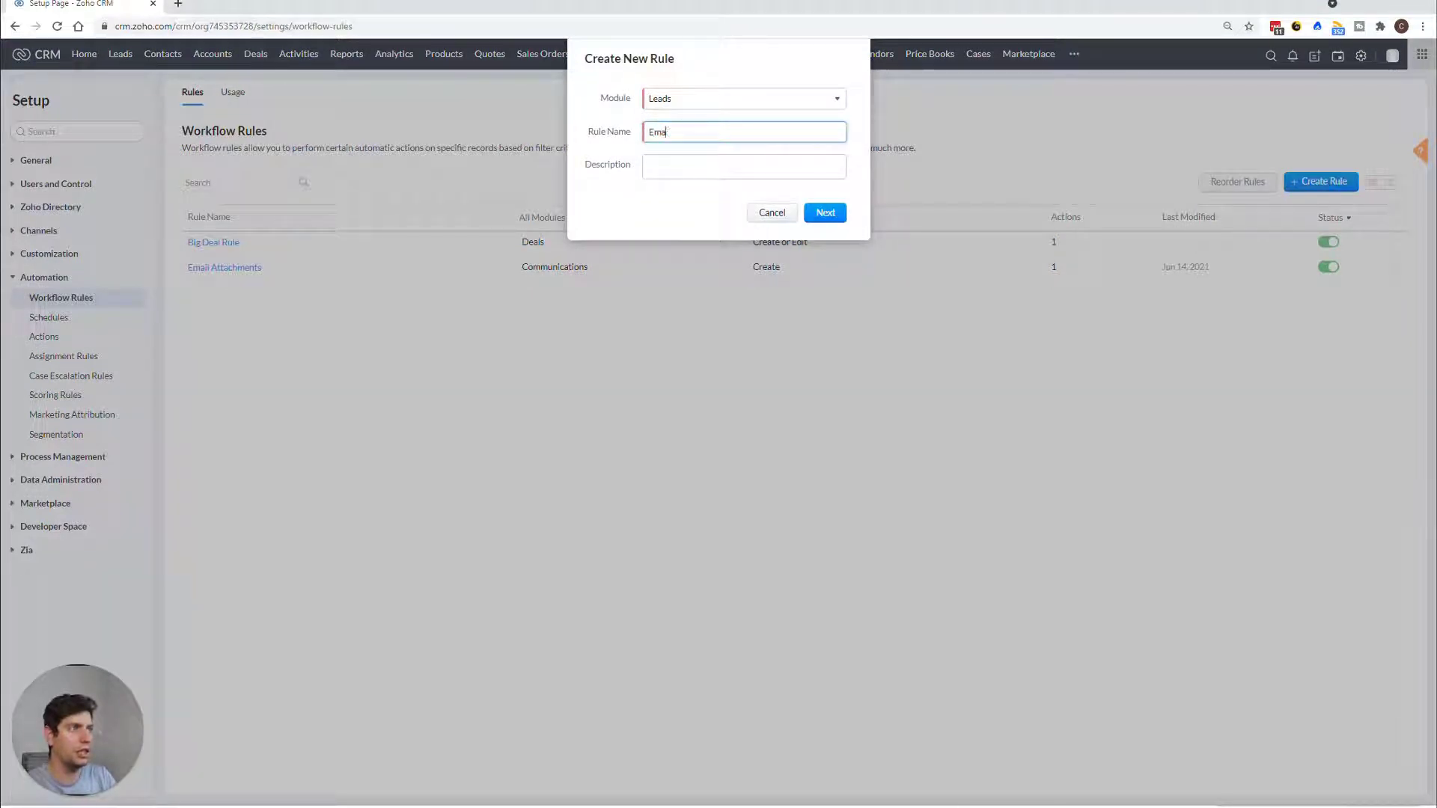
{"action": "type", "text": "il Automation"}
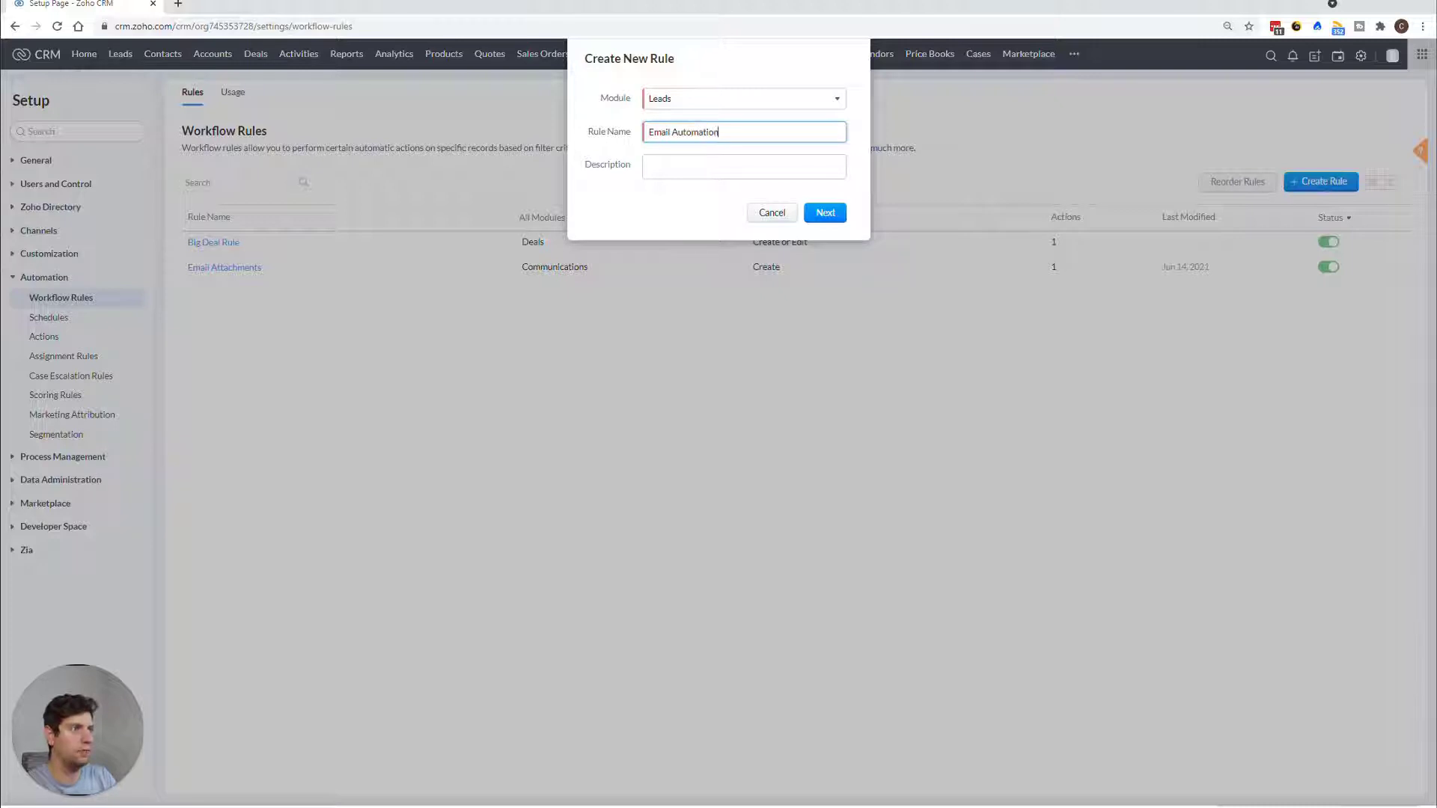
{"action": "left_click", "coordinate": [823, 213]}
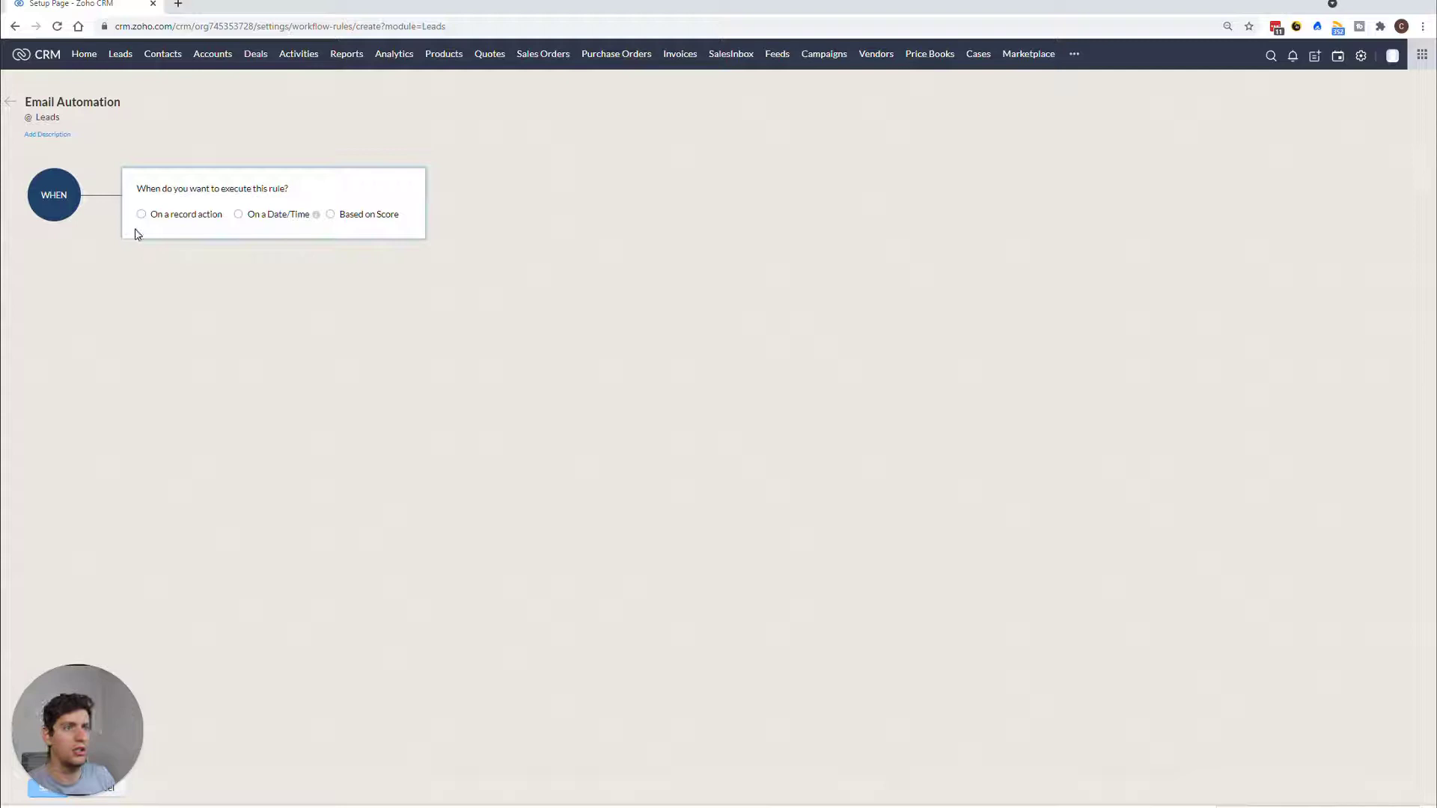
Trigger the rule on lead creation for all leads and bring up the instant actions.
{"action": "left_click", "coordinate": [142, 216]}
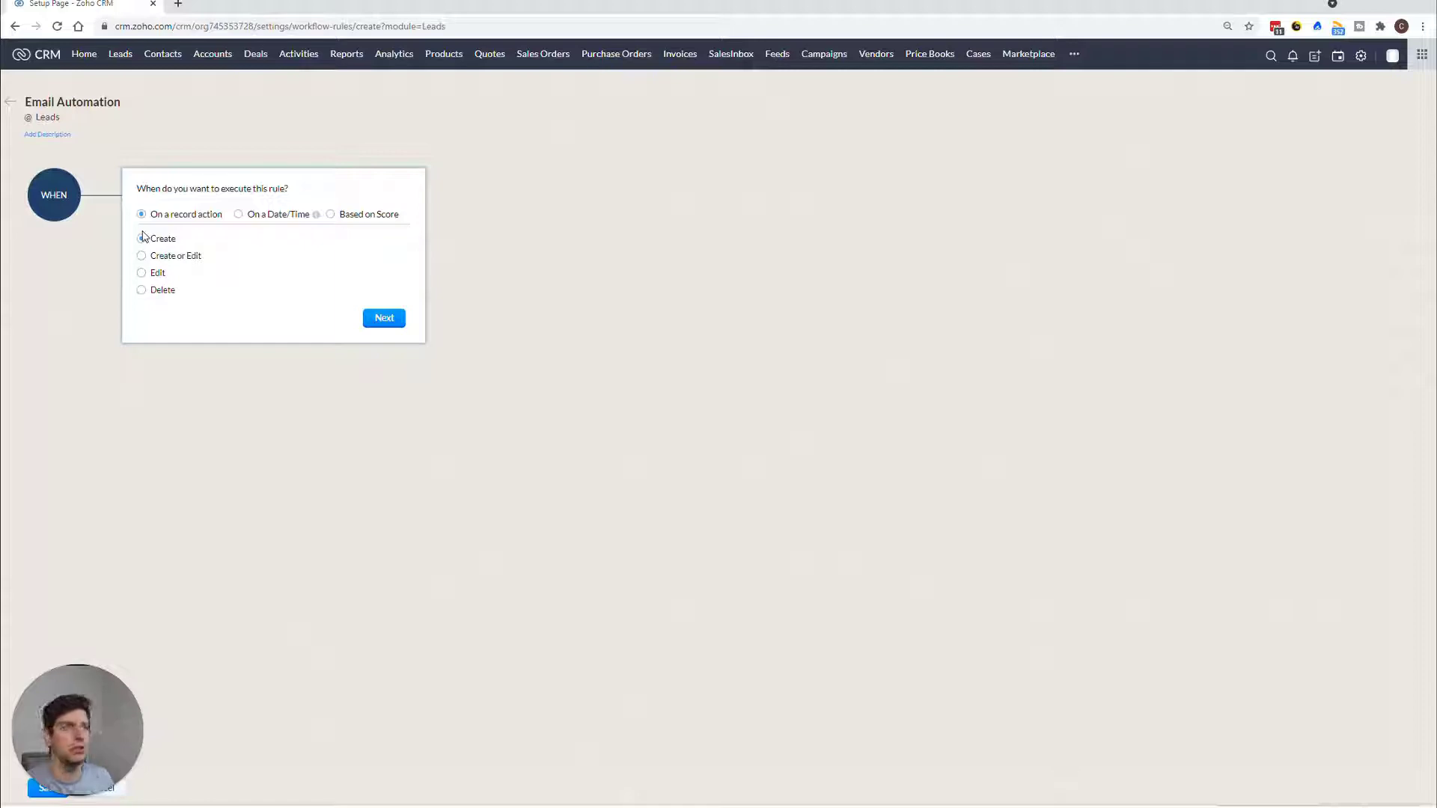
{"action": "left_click", "coordinate": [386, 320]}
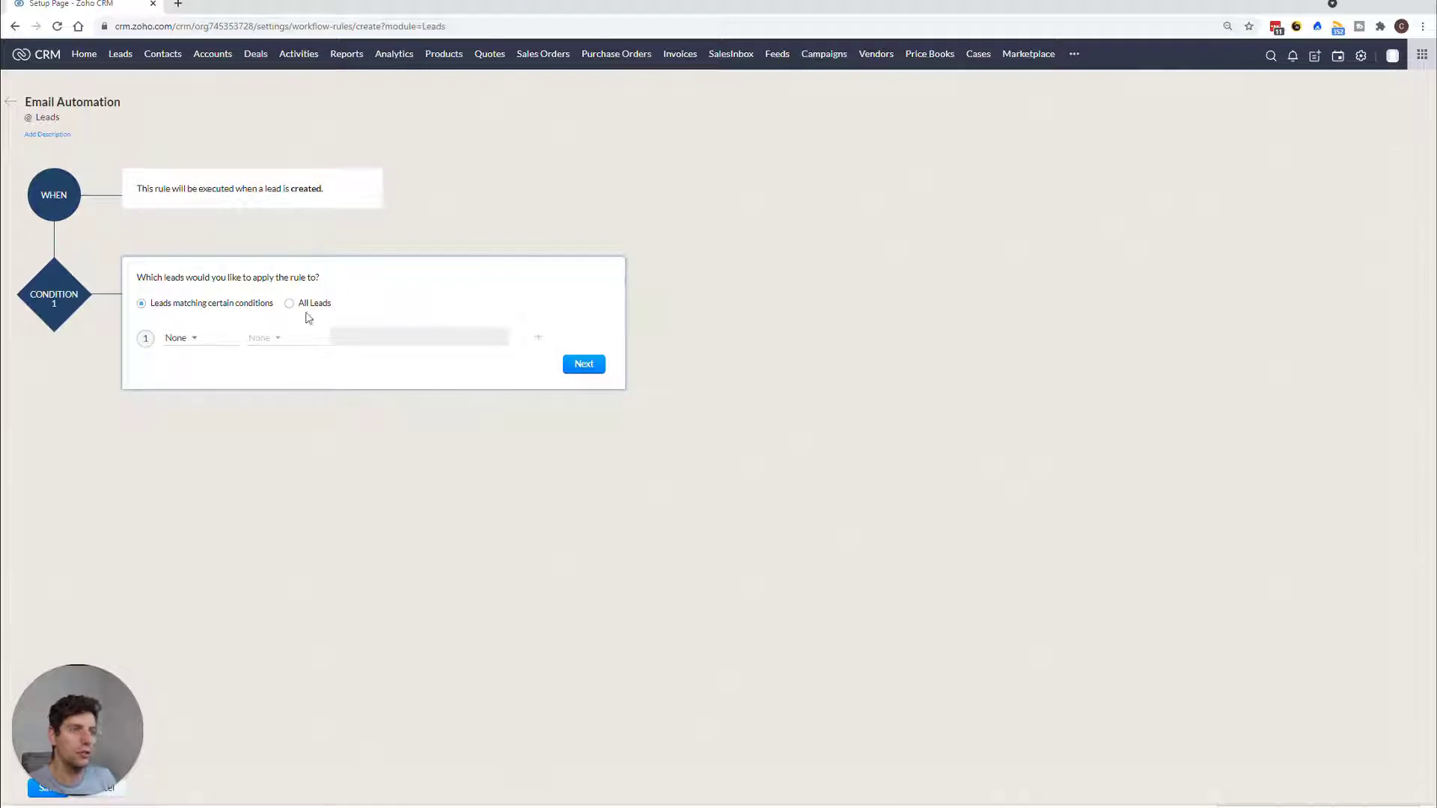
{"action": "left_click", "coordinate": [290, 304]}
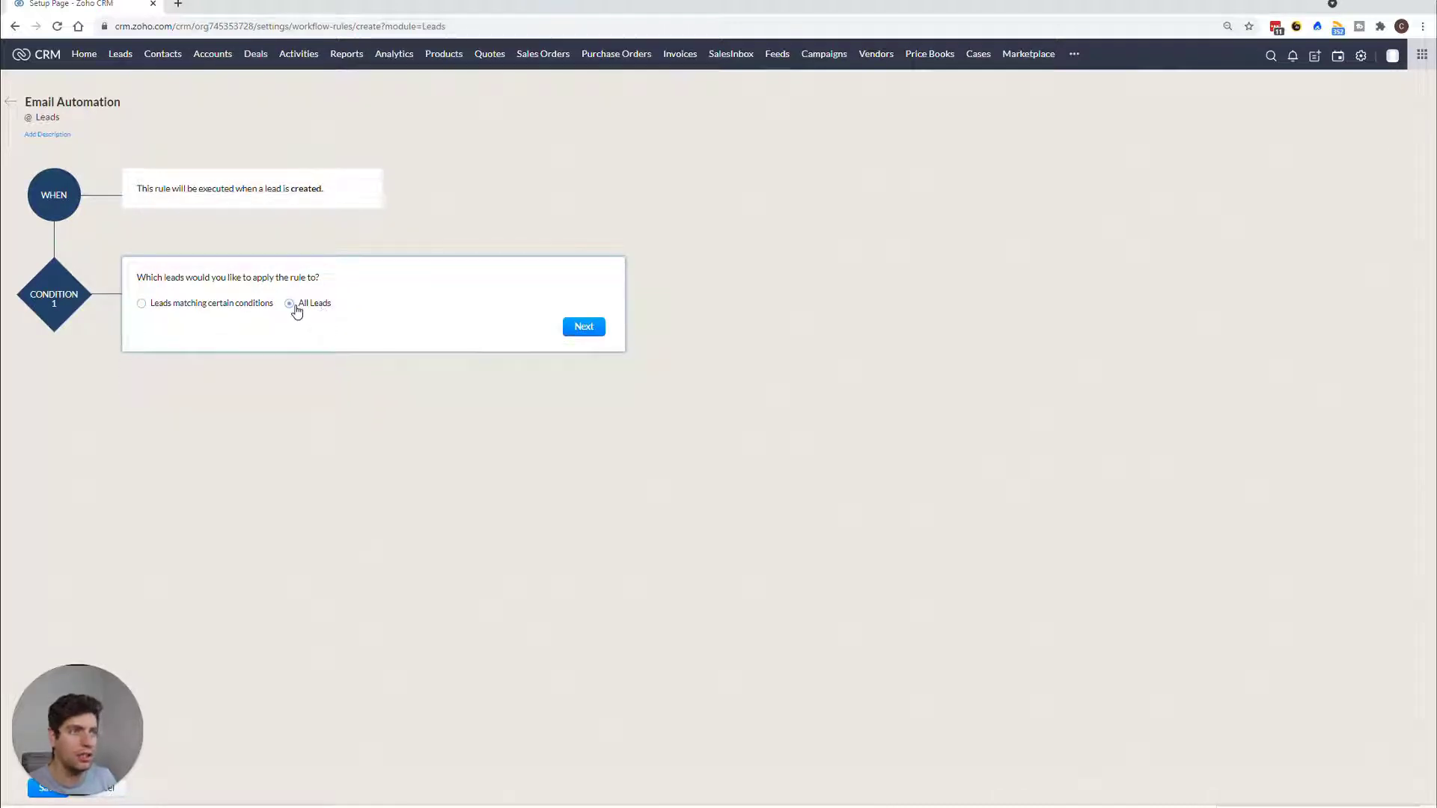
{"action": "left_click", "coordinate": [583, 327]}
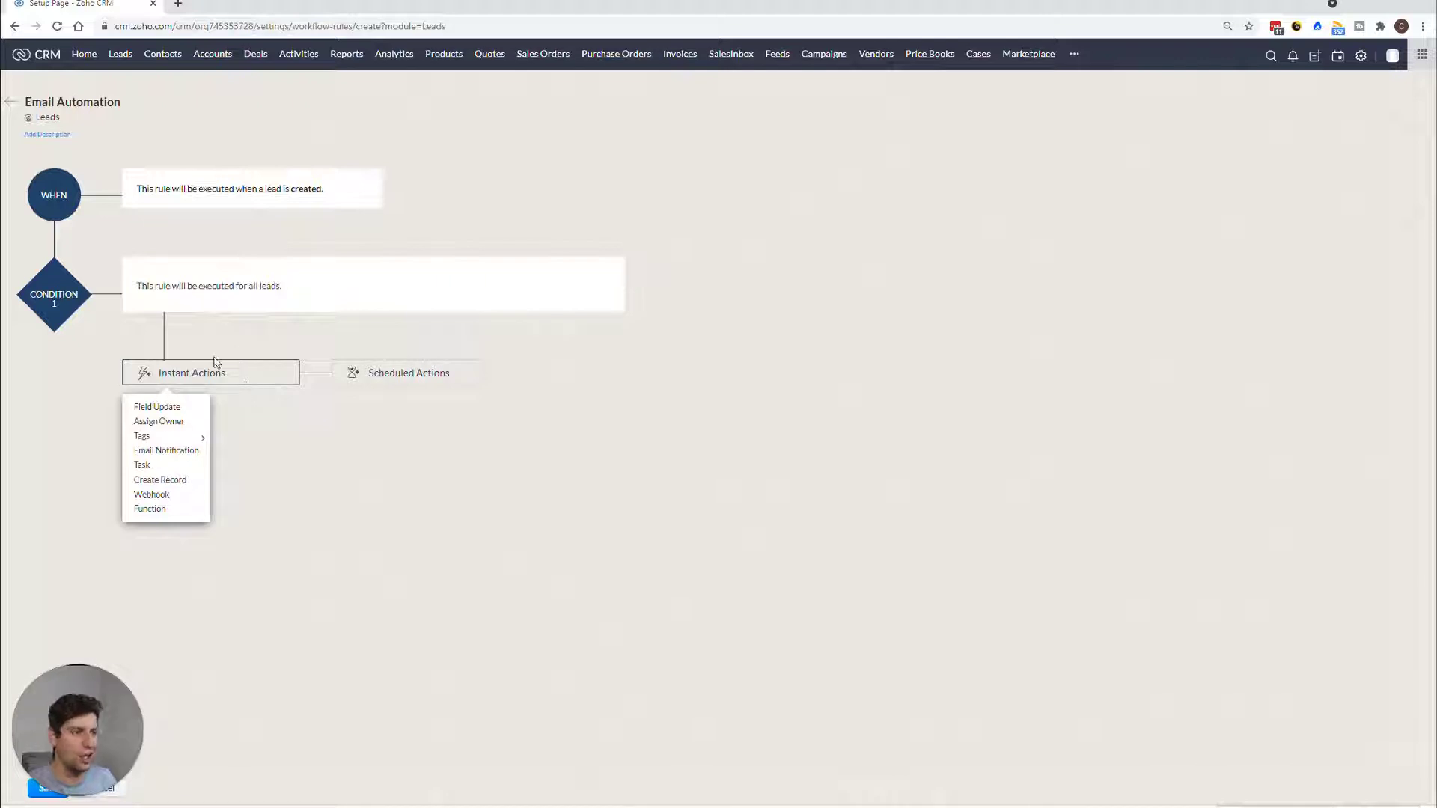
Add an instant email notification named 'Hello 1.0' addressed to the Lead Email field.
{"action": "left_click", "coordinate": [158, 452]}
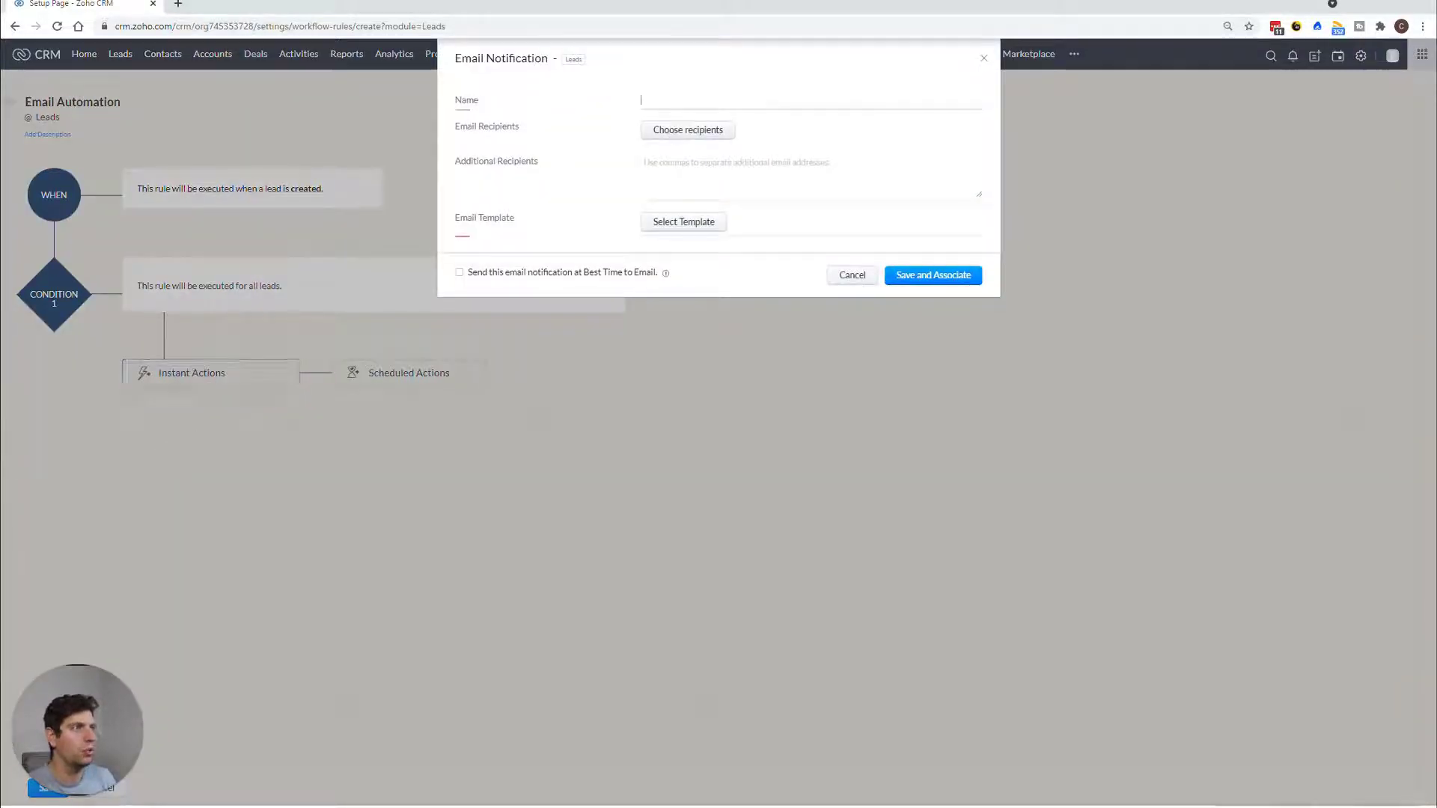
{"action": "type", "text": "Hell"}
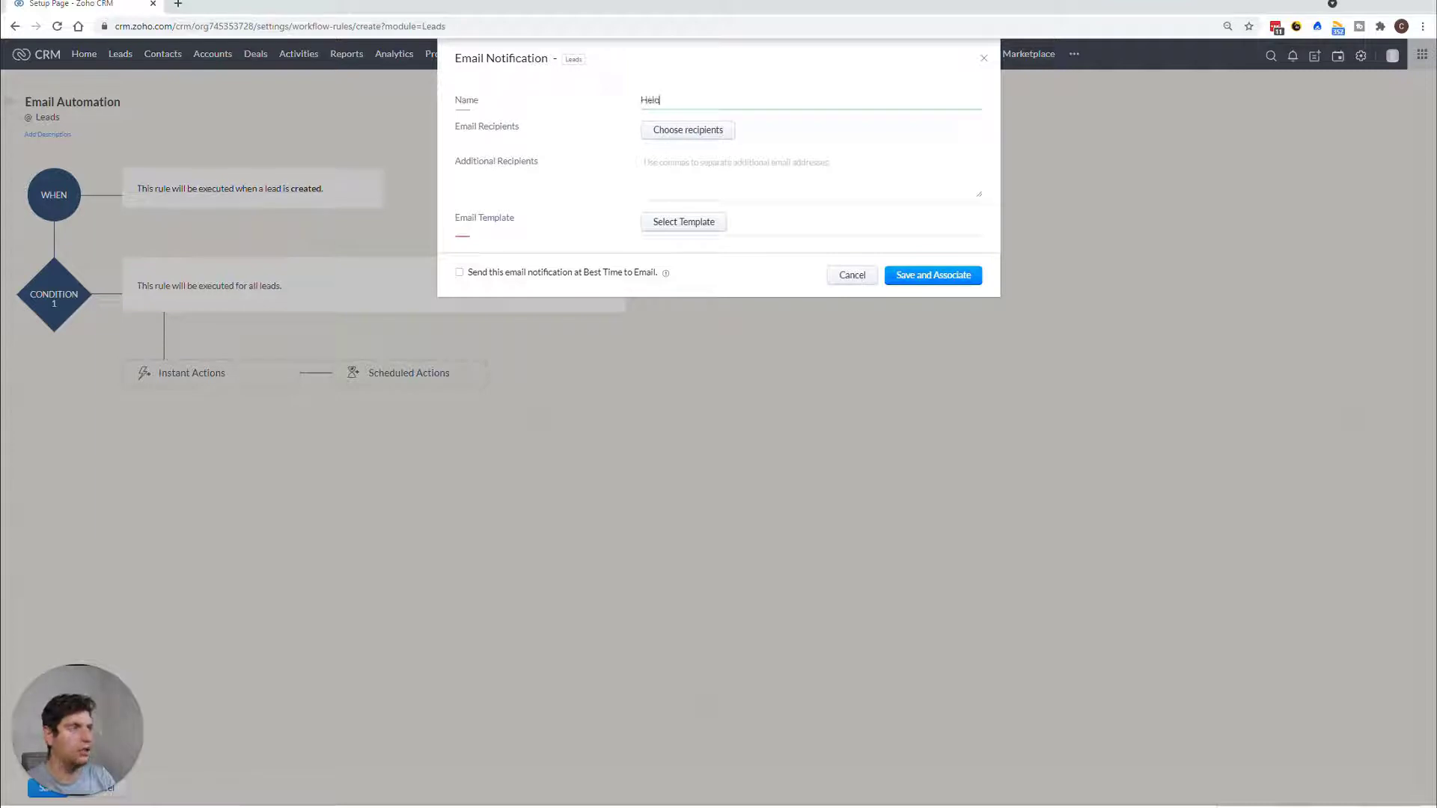
{"action": "type", "text": "o 1"}
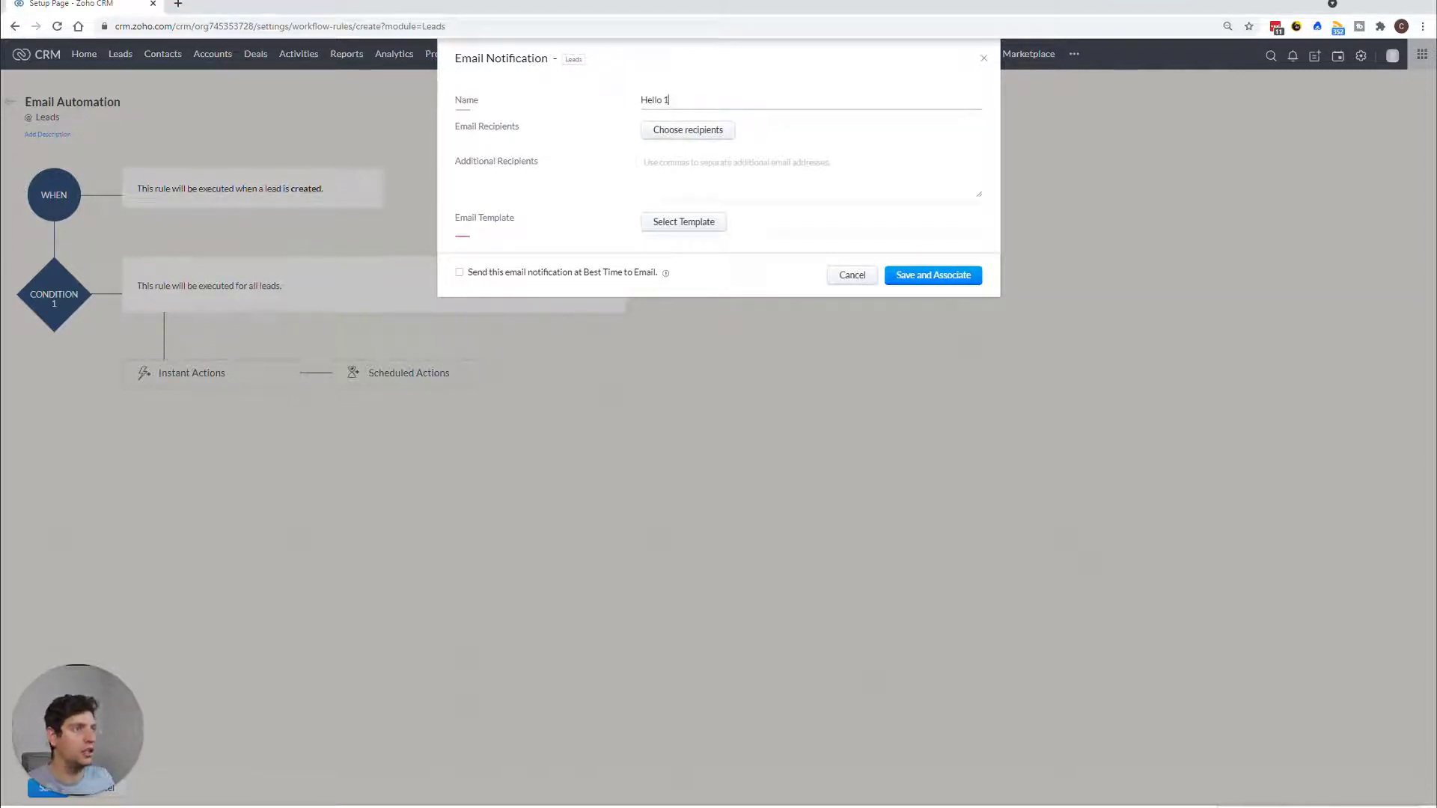
{"action": "key", "text": "BackSpace"}
{"action": "key", "text": "BackSpace"}
{"action": "key", "text": "BackSpace"}
{"action": "key", "text": "BackSpace"}
{"action": "key", "text": "BackSpace"}
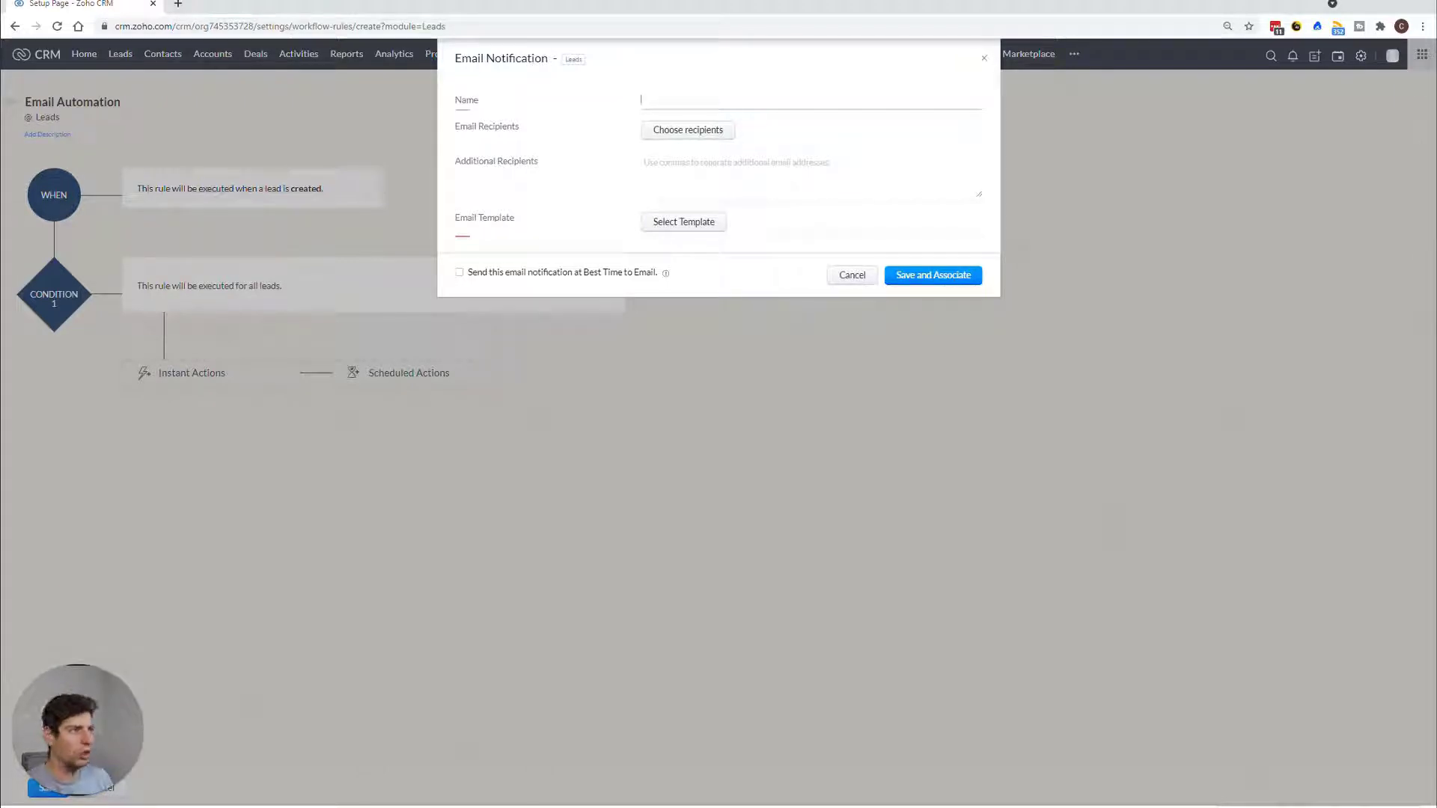
{"action": "type", "text": "Hello 1.o0"}
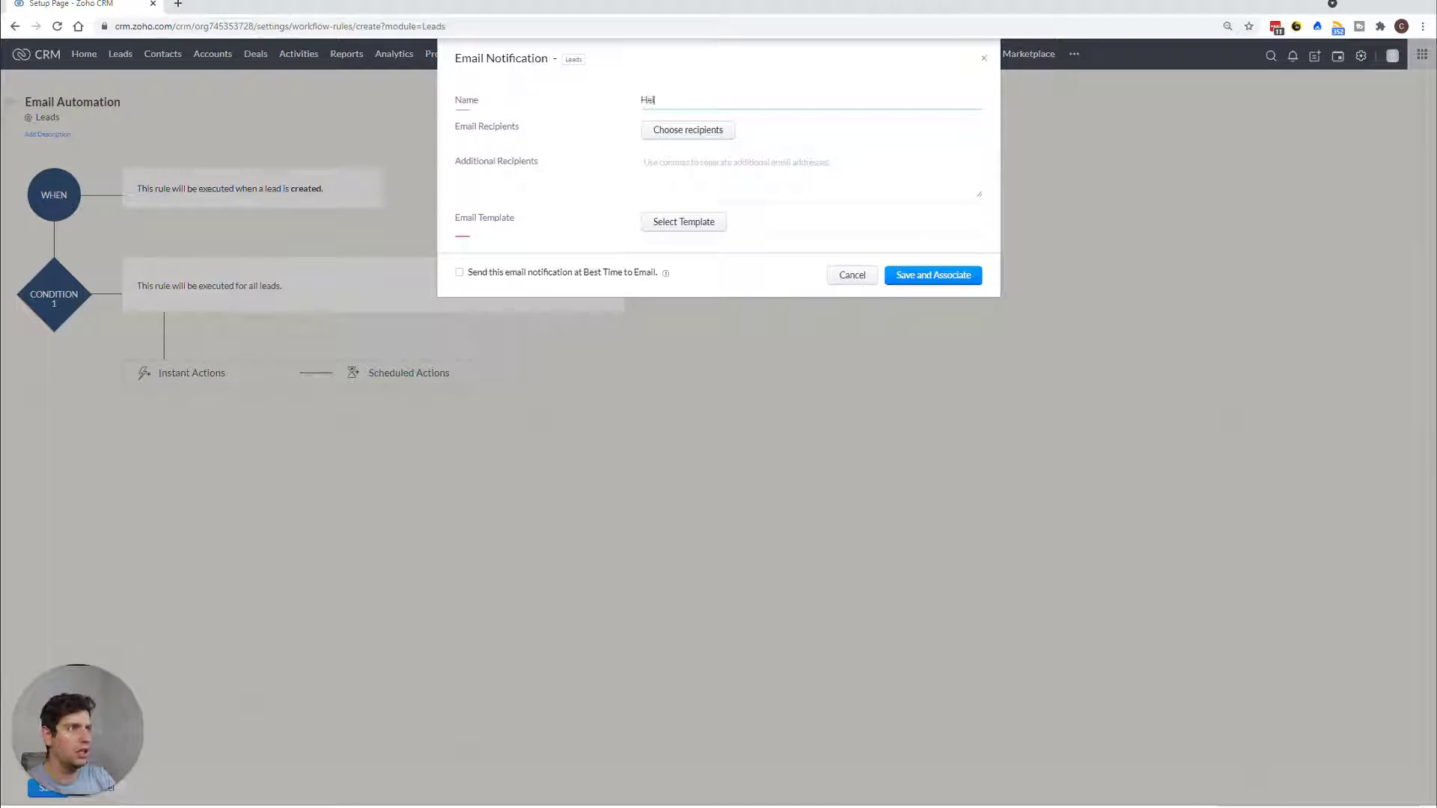
{"action": "key", "text": "BackSpace"}
{"action": "key", "text": "BackSpace"}
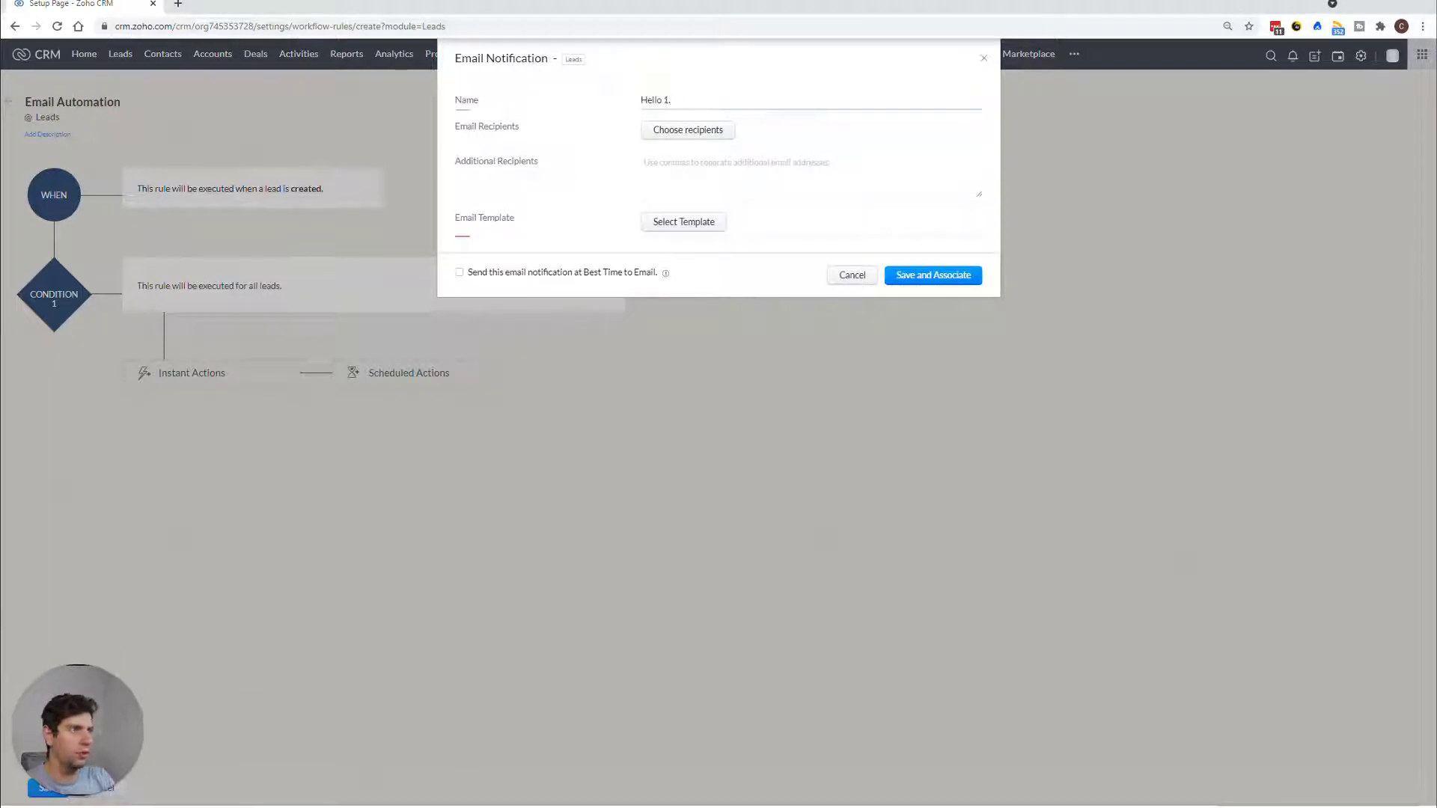
{"action": "left_click", "coordinate": [683, 133]}
{"action": "right_click", "coordinate": [684, 133]}
{"action": "key", "text": "Escape"}
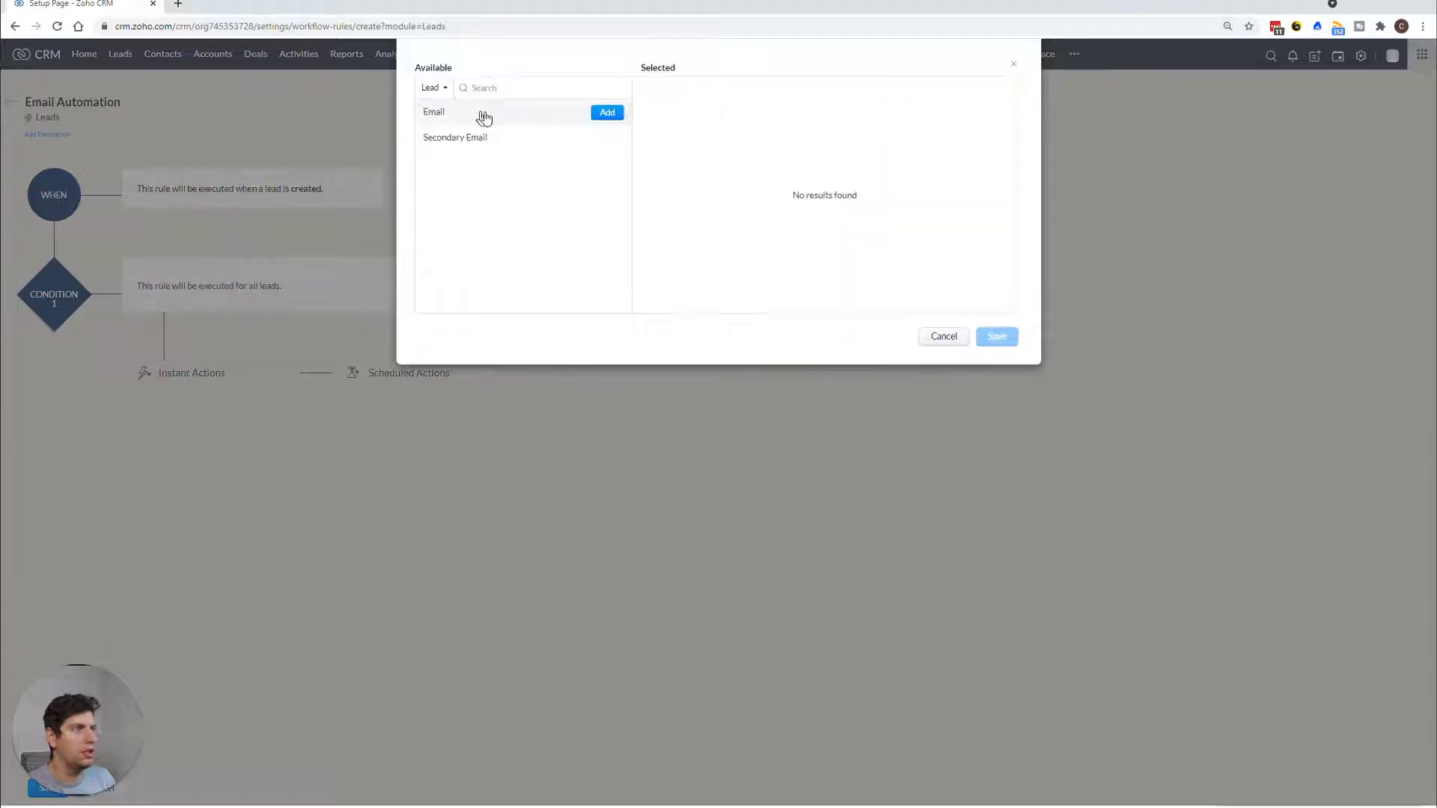
{"action": "left_click", "coordinate": [606, 113]}
{"action": "left_click", "coordinate": [997, 337]}
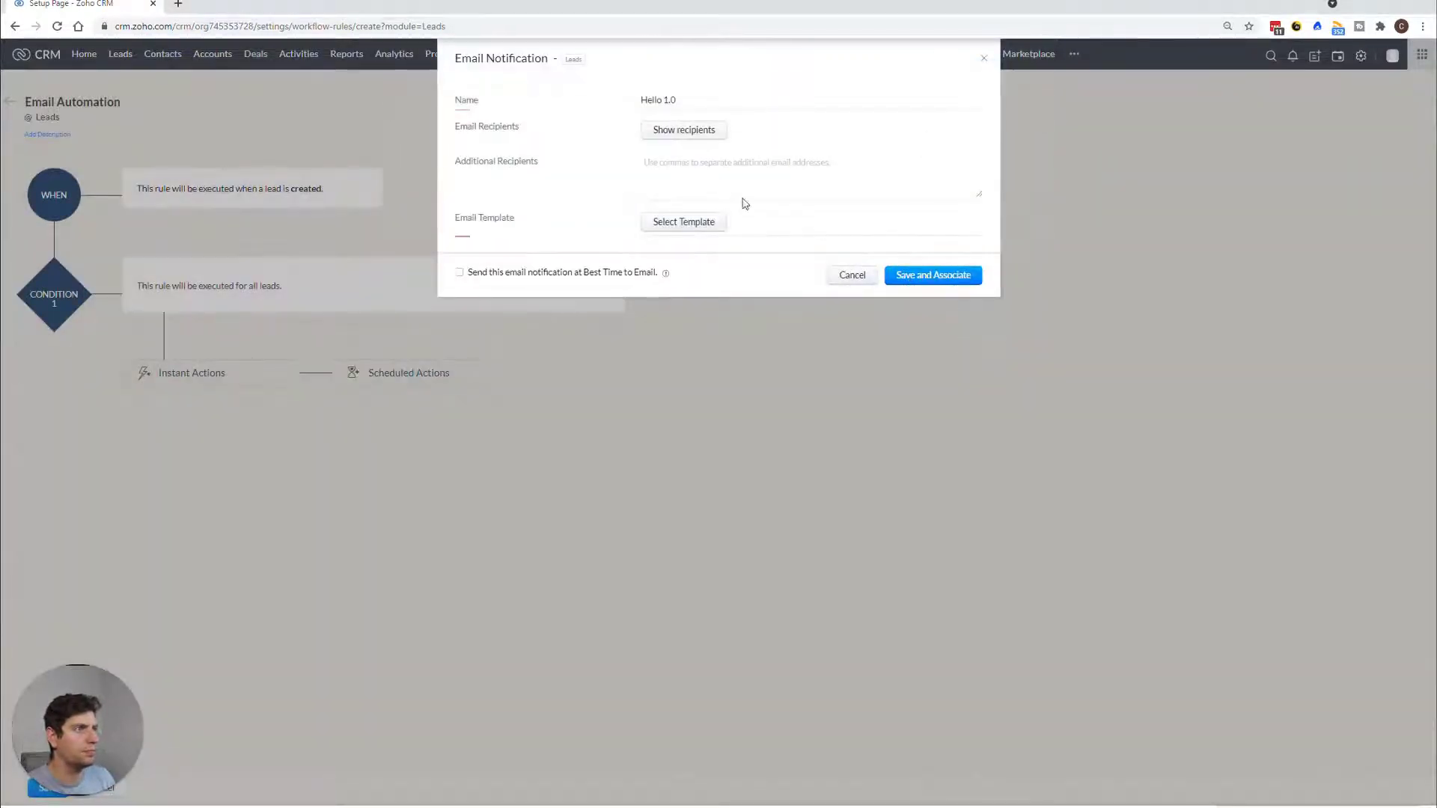
Open the template gallery from Select Template and start a Blank email template.
{"action": "left_click", "coordinate": [683, 222]}
{"action": "left_click", "coordinate": [874, 91]}
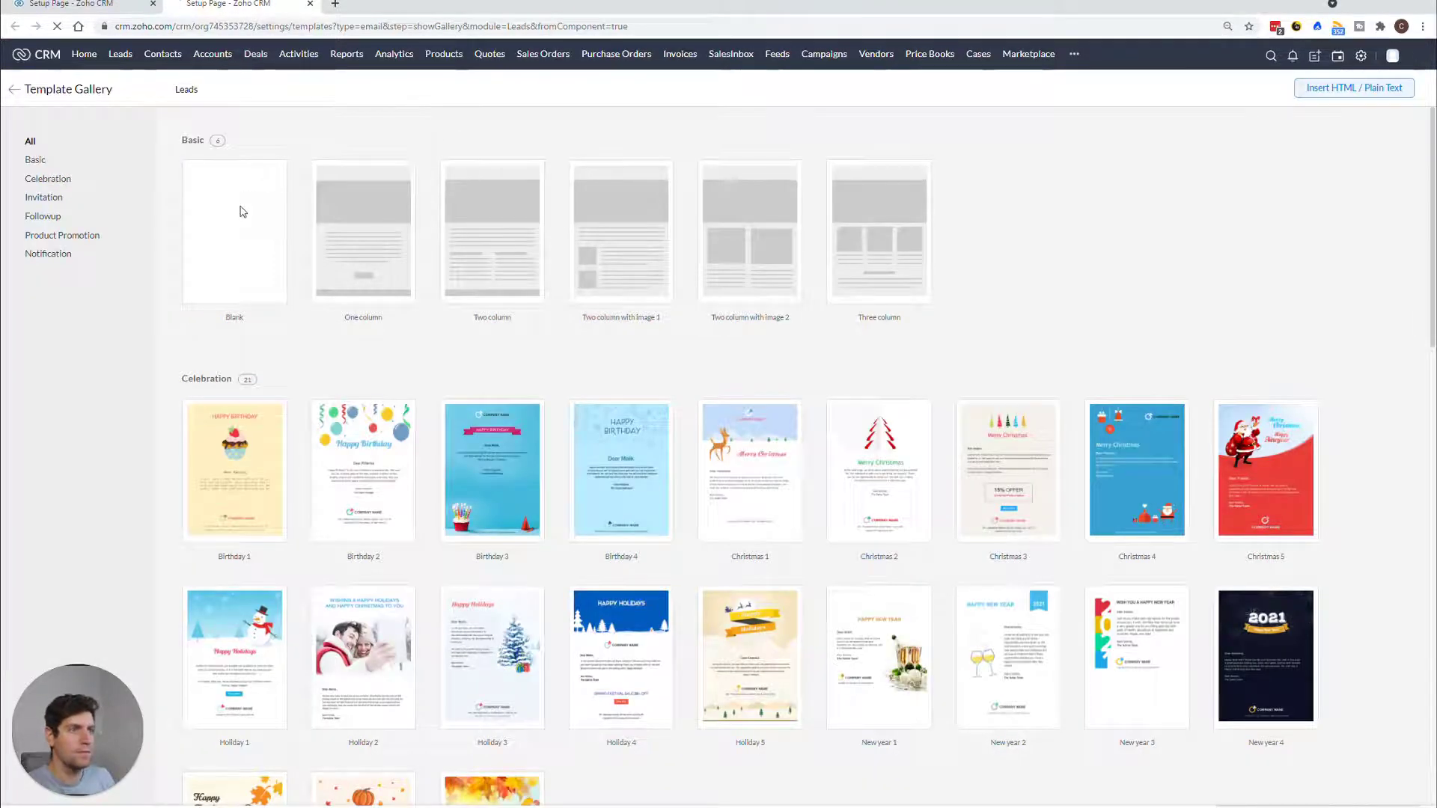
{"action": "left_click", "coordinate": [237, 294]}
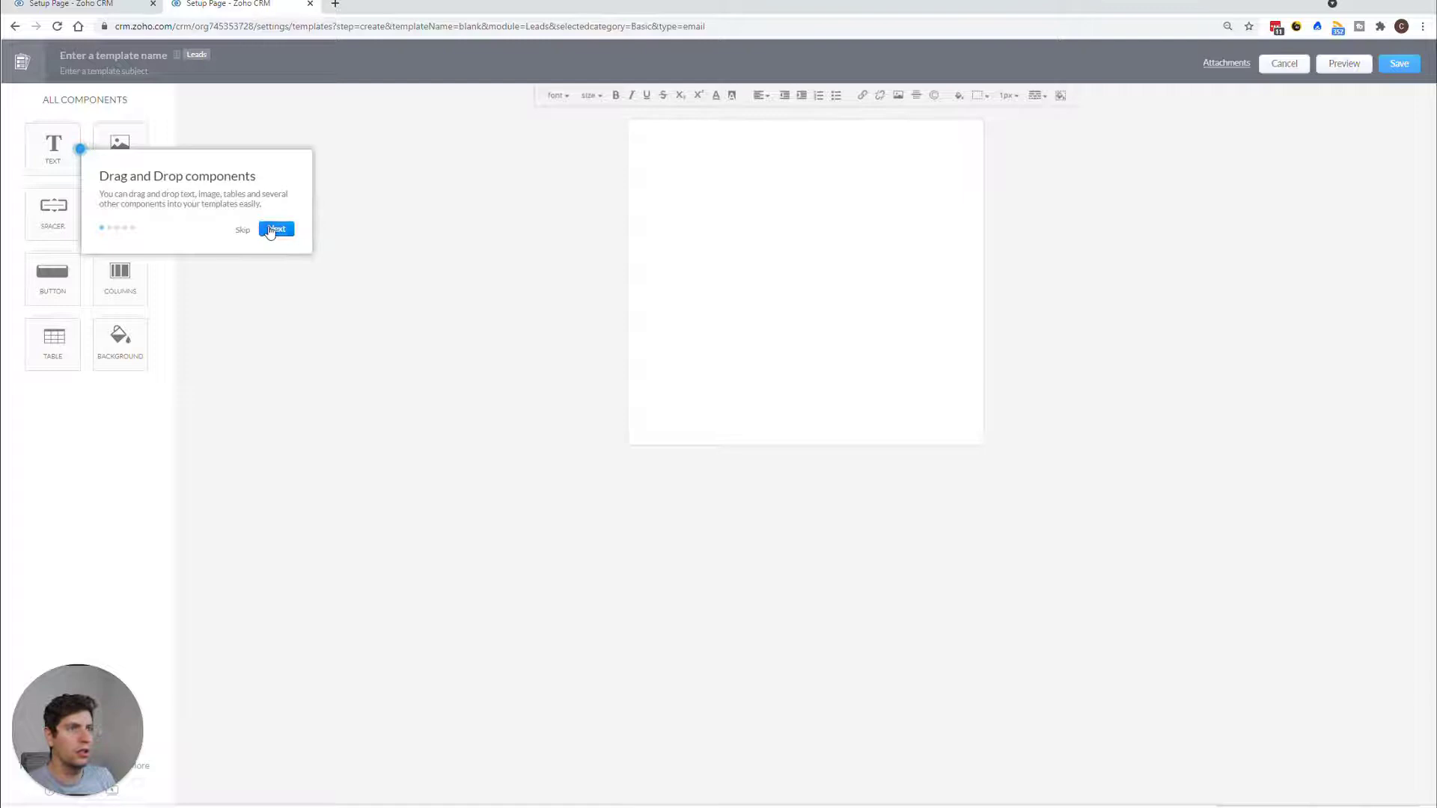
Skip the editor tour and name the template 'Hello 1.0' with subject 'Thanks for subscribing'.
{"action": "left_click", "coordinate": [276, 228]}
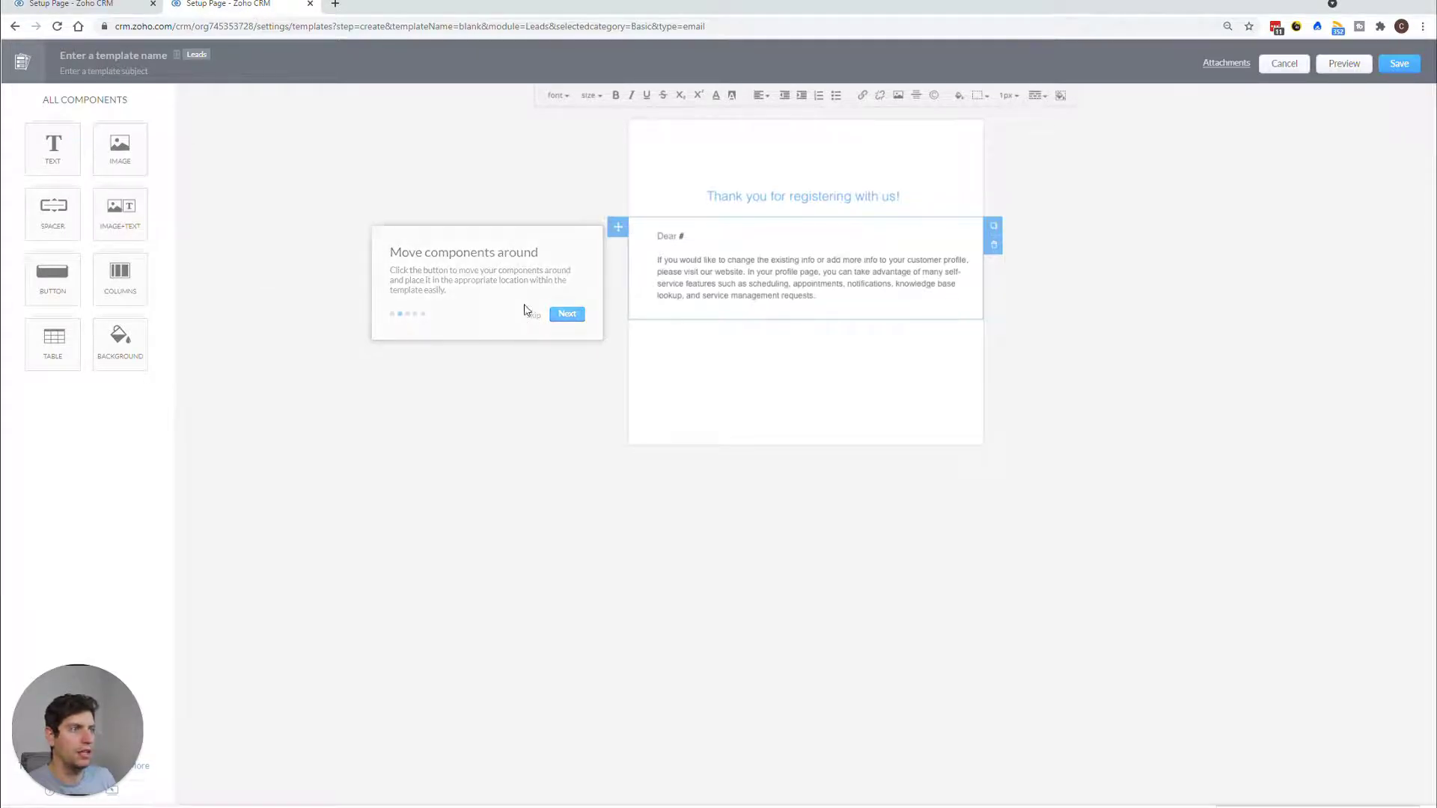
{"action": "left_click", "coordinate": [531, 315]}
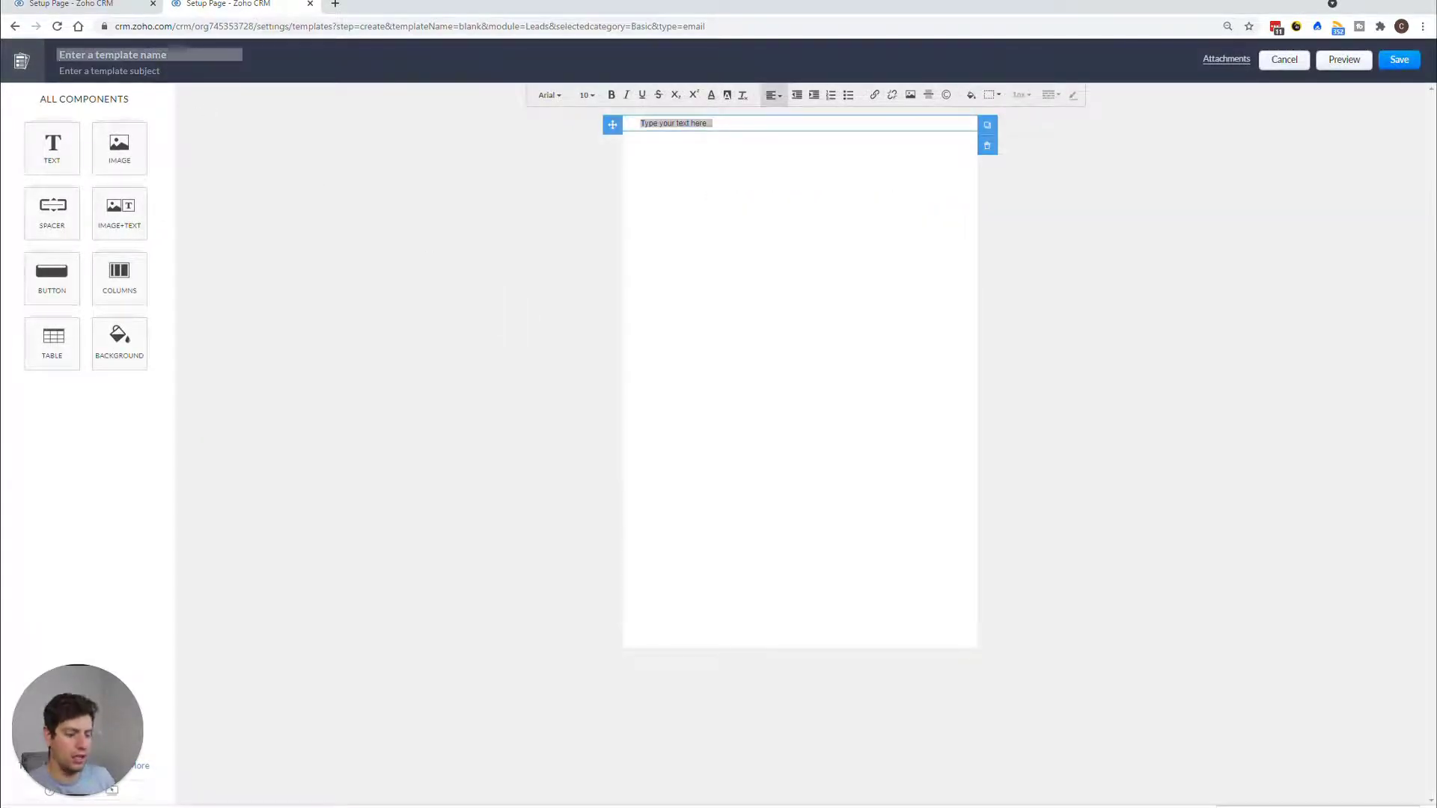
{"action": "type", "text": "Hello 1"}
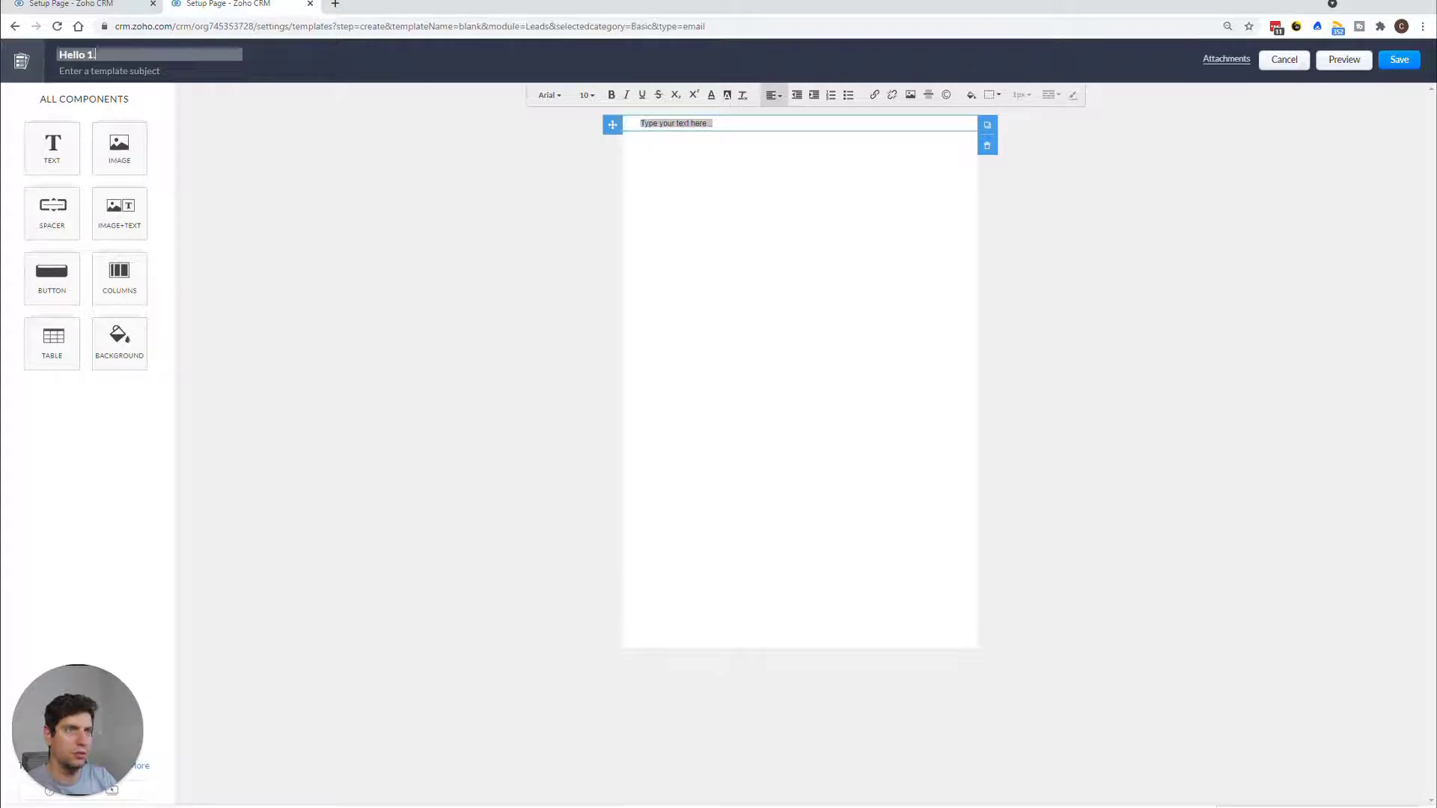
{"action": "type", "text": ".0"}
{"action": "left_click", "coordinate": [97, 73]}
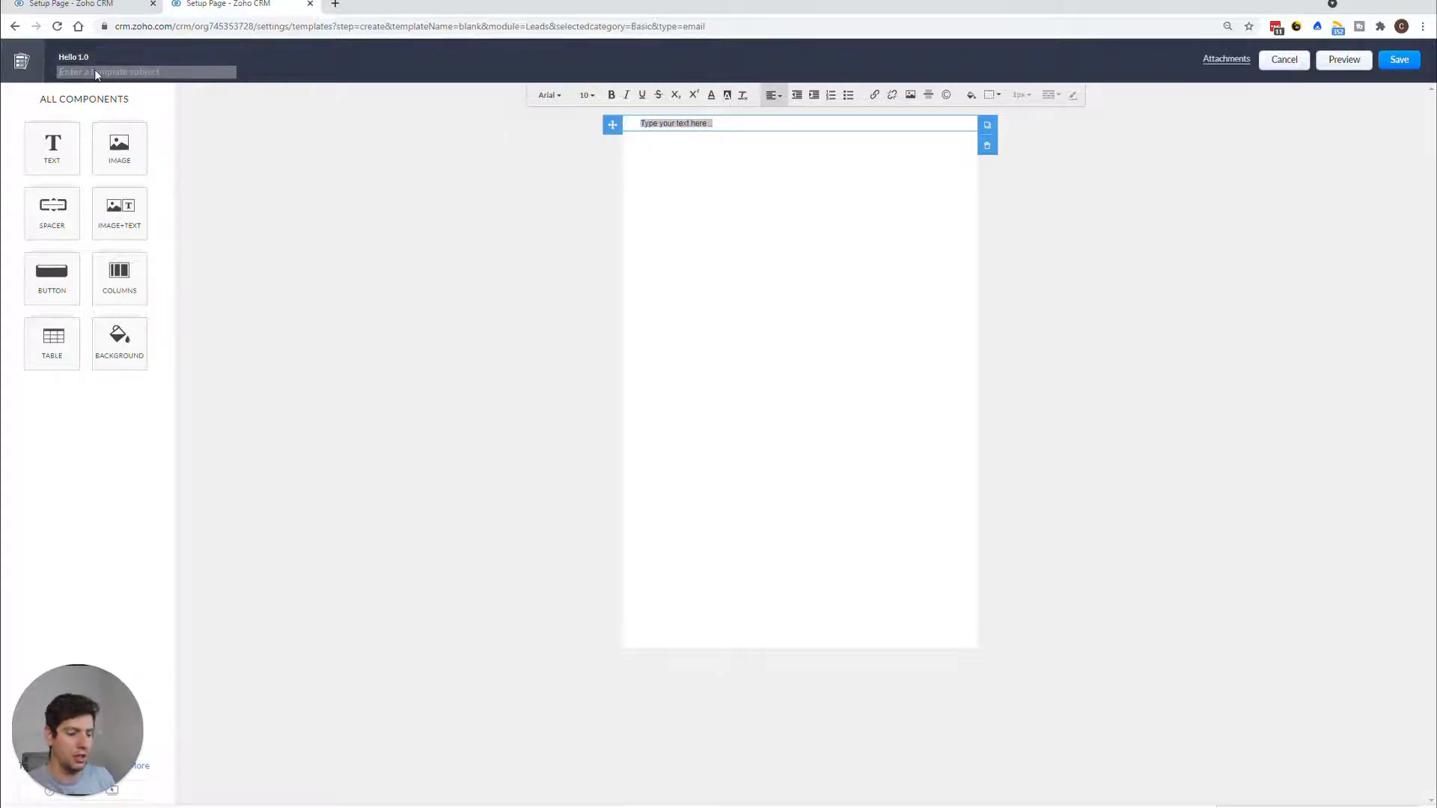
{"action": "type", "text": "Thanks for s"}
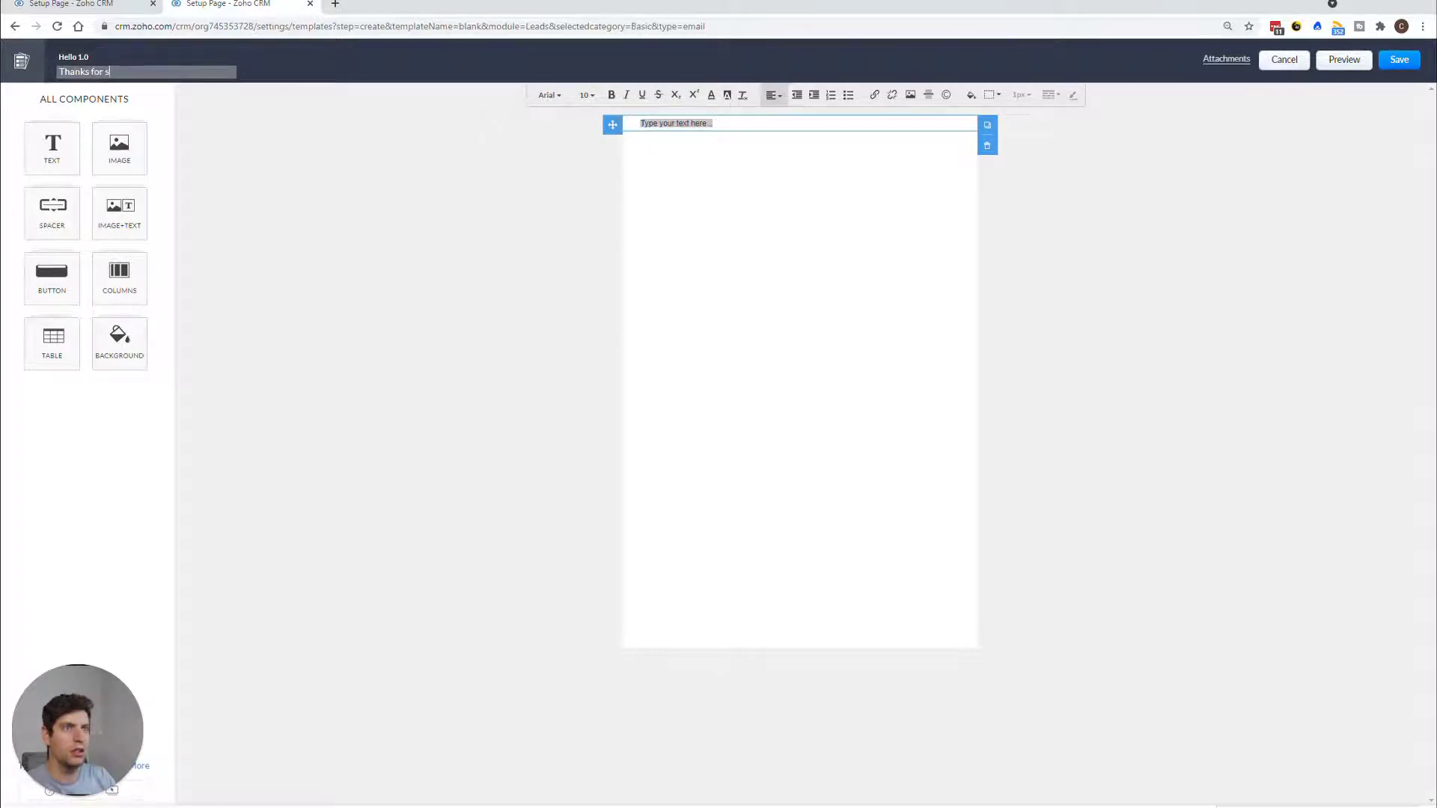
{"action": "type", "text": "ubscribing"}
Insert the Leads First Name merge field into the email body.
{"action": "left_click", "coordinate": [669, 124]}
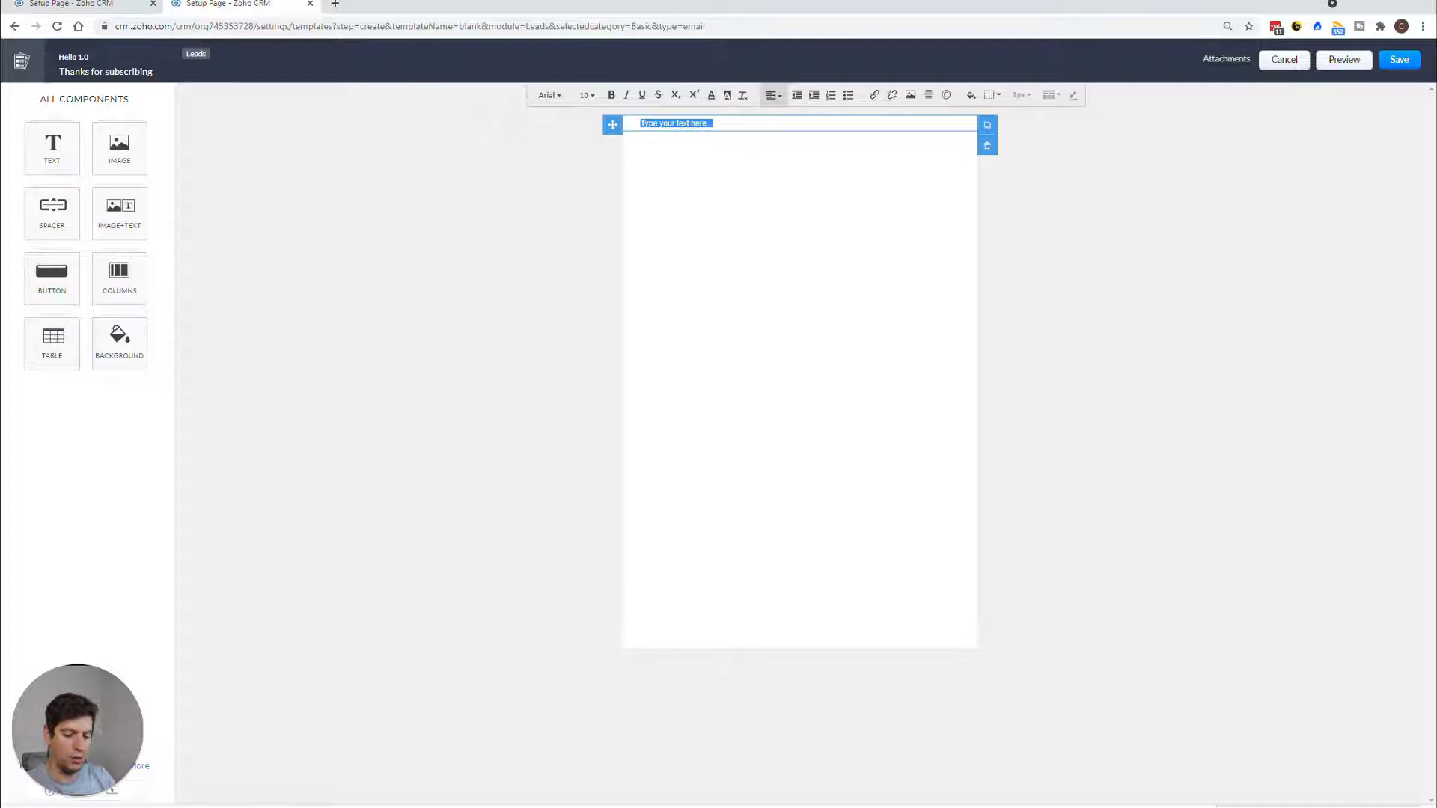
{"action": "type", "text": "3"}
{"action": "type", "text": "#"}
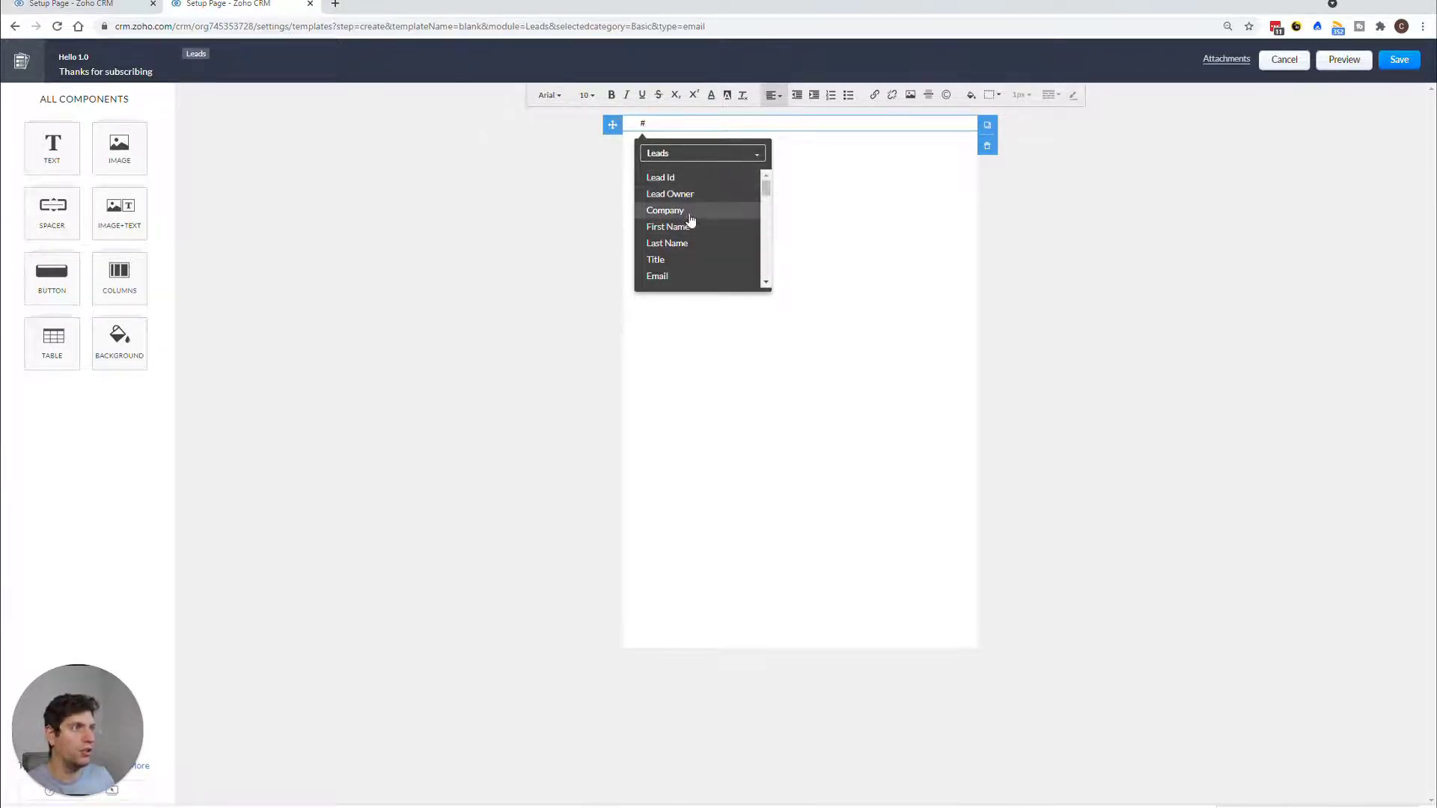
{"action": "left_click", "coordinate": [644, 123]}
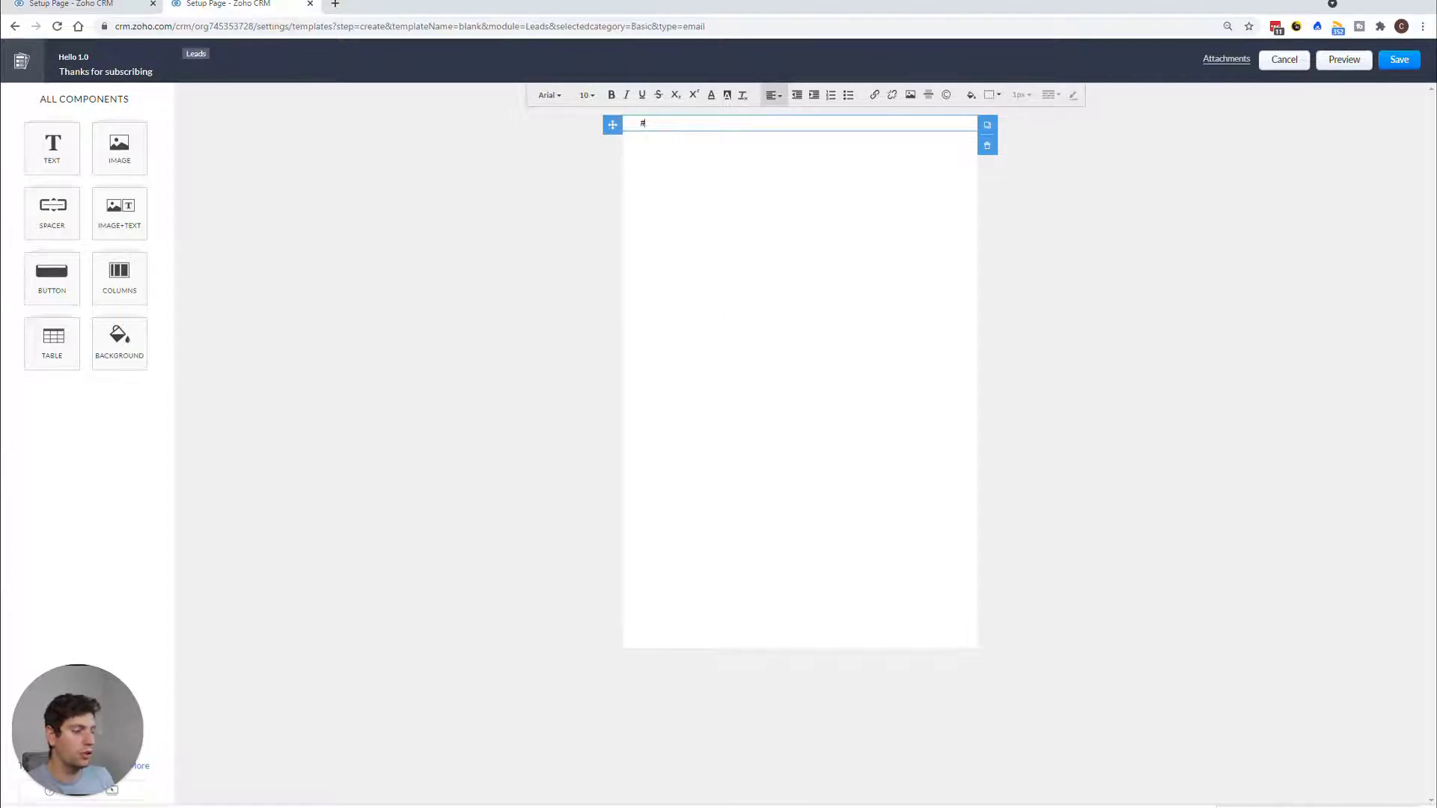
{"action": "type", "text": "#"}
{"action": "left_click", "coordinate": [690, 157]}
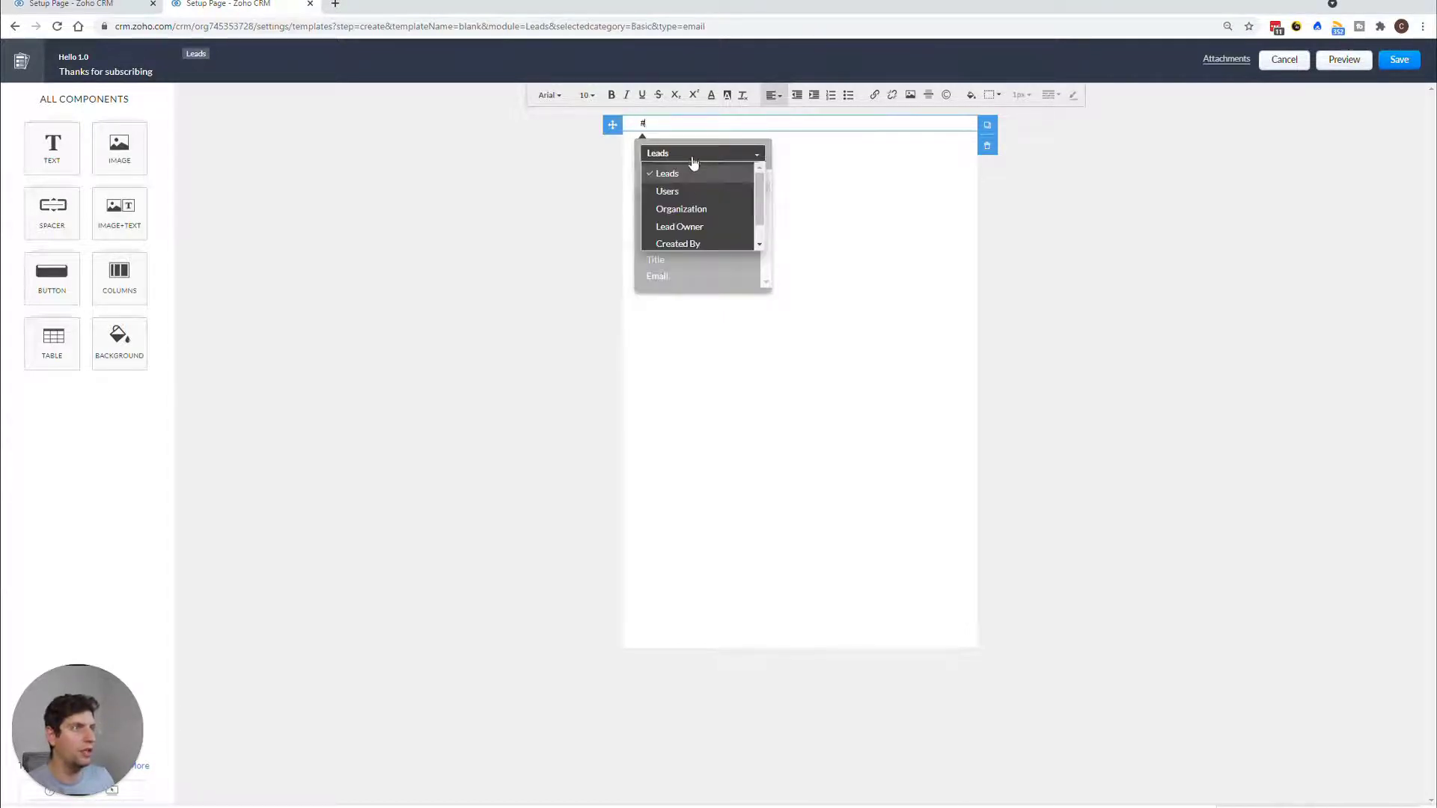
{"action": "scroll", "coordinate": [686, 205], "scroll_direction": "down", "scroll_amount": 1}
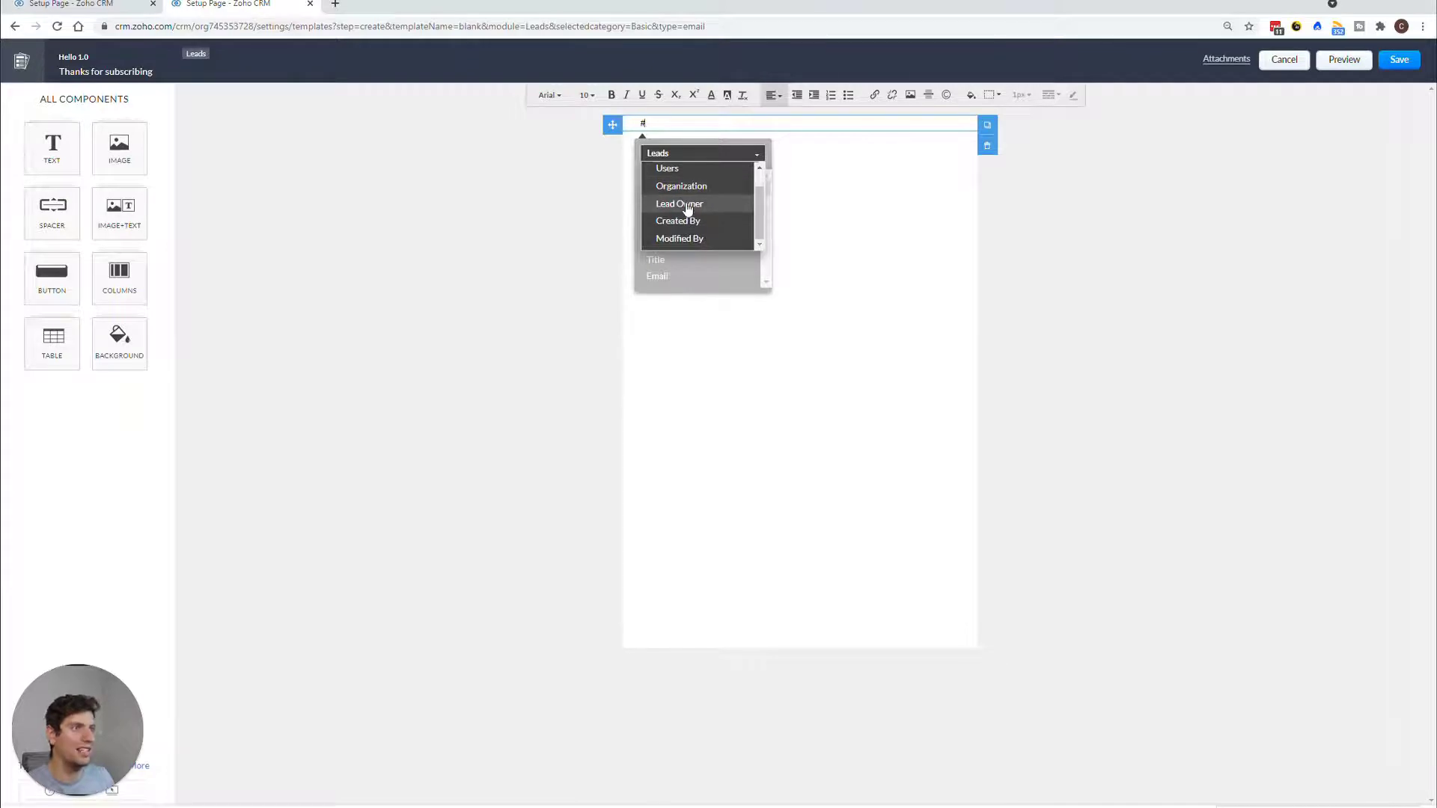
{"action": "scroll", "coordinate": [688, 207], "scroll_direction": "up", "scroll_amount": 1}
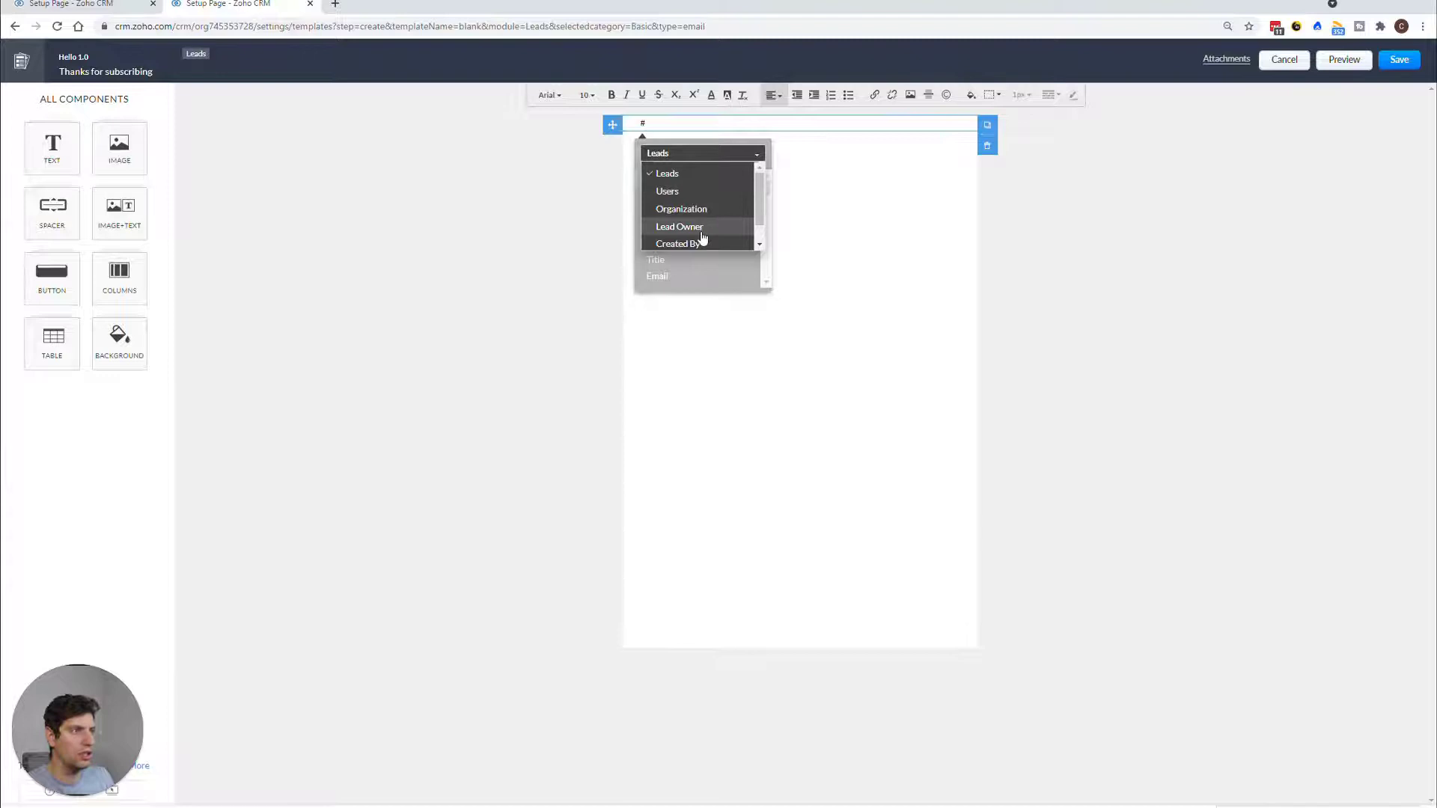
{"action": "scroll", "coordinate": [702, 237], "scroll_direction": "down", "scroll_amount": 1}
{"action": "scroll", "coordinate": [688, 202], "scroll_direction": "up", "scroll_amount": 1}
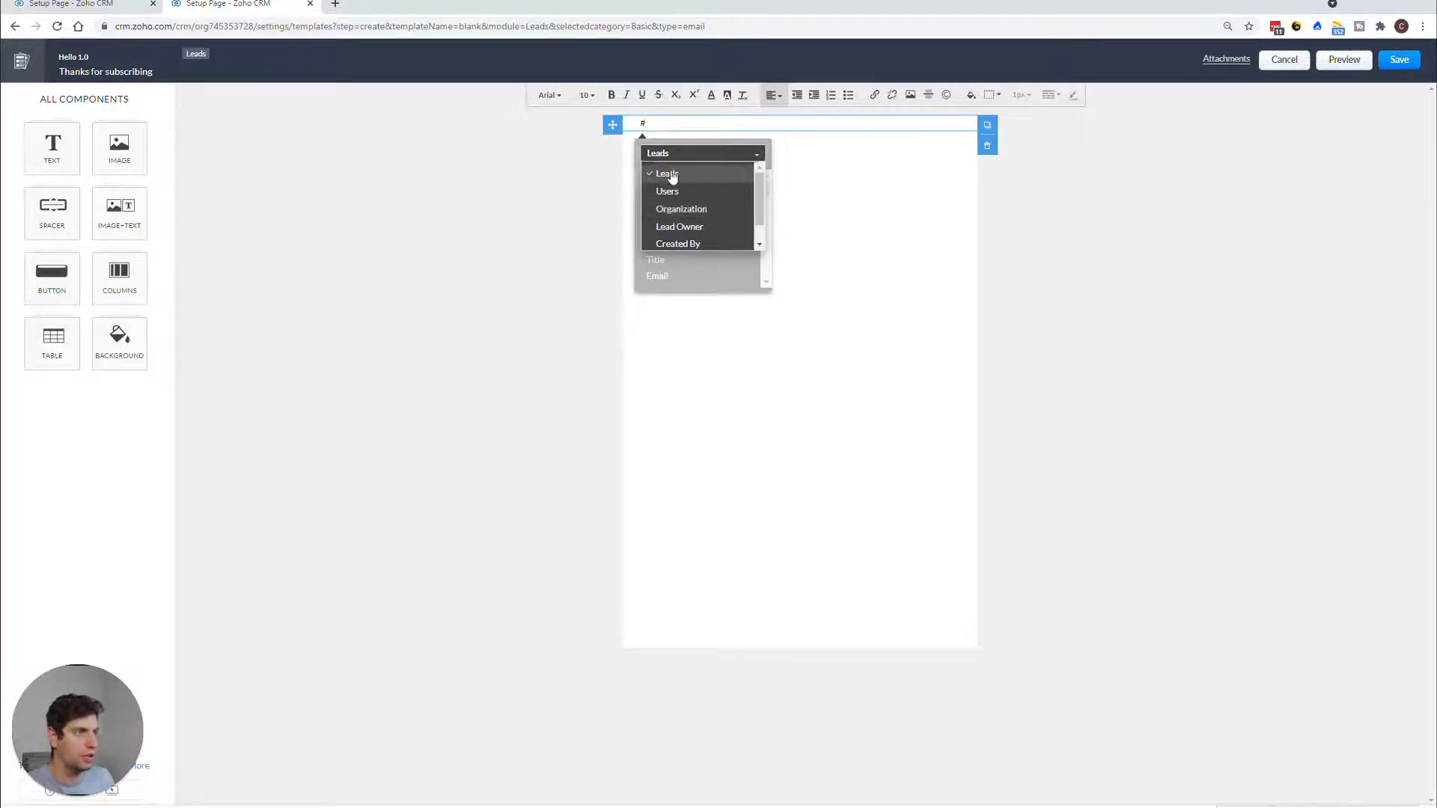
{"action": "left_click", "coordinate": [683, 173]}
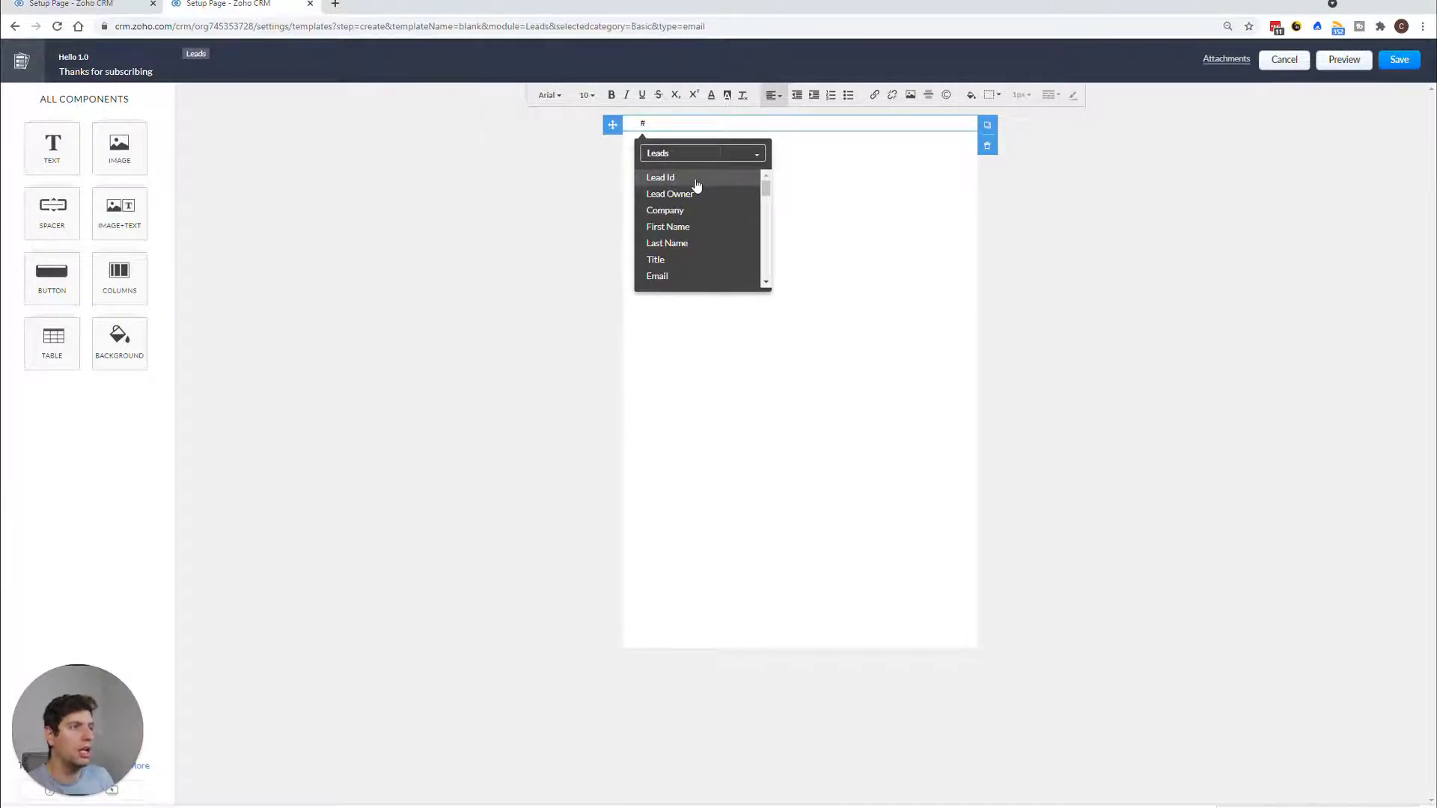
{"action": "left_click", "coordinate": [668, 227]}
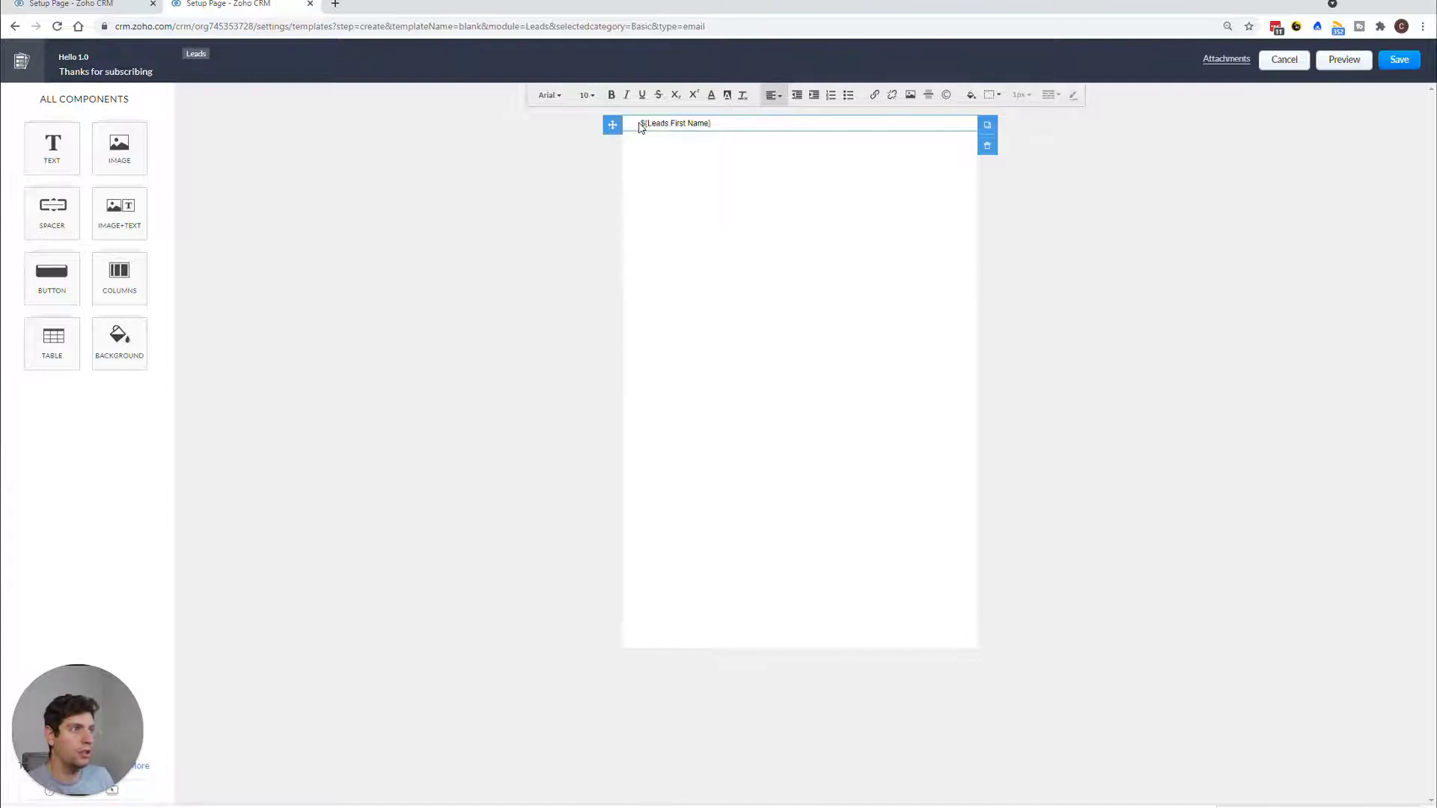
Write the 'Hi' greeting, a thank-you promising the next email in 1 day, and a 'Cheers,' sign-off.
{"action": "type", "text": "Hi "}
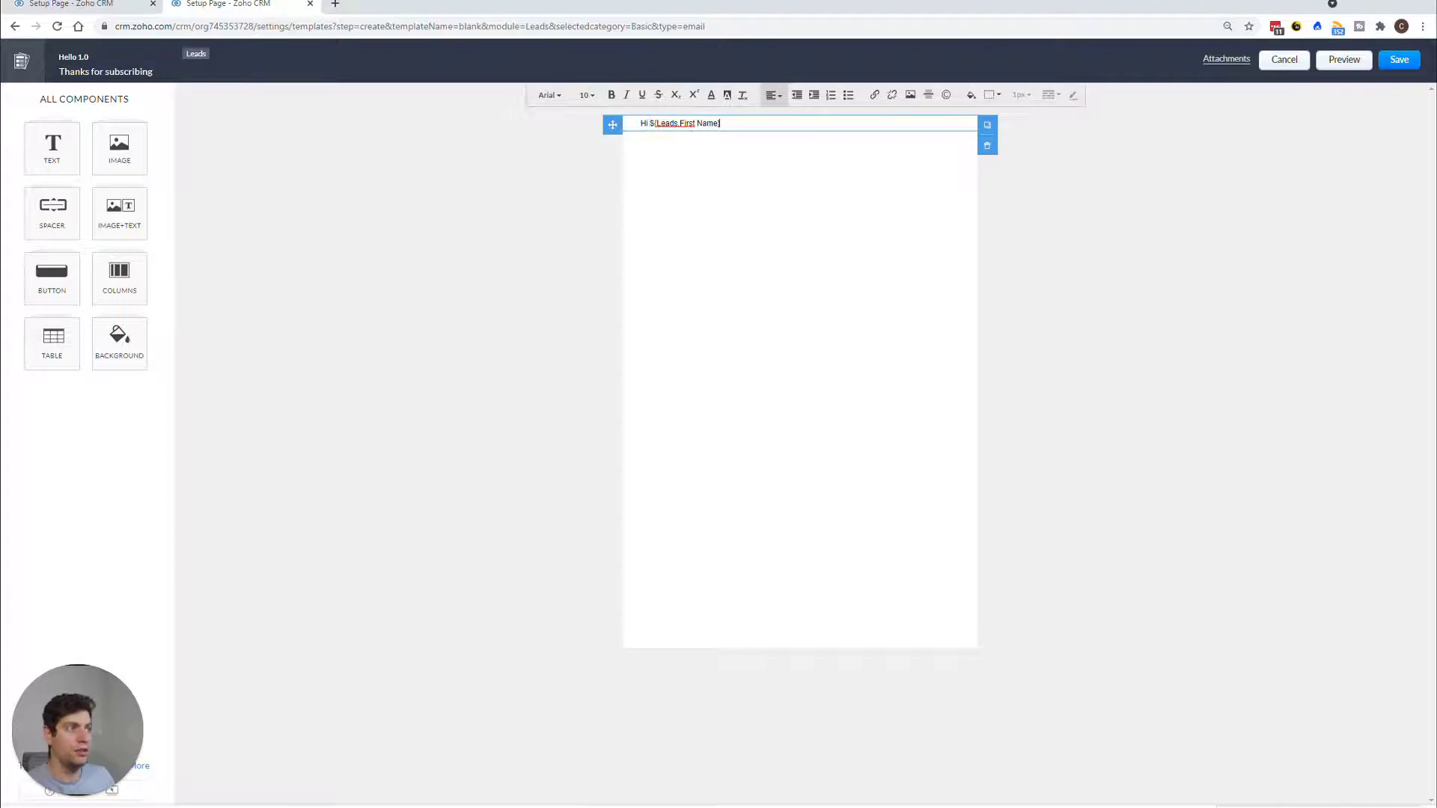
{"action": "type", "text": ","}
{"action": "key", "text": "Return"}
{"action": "type", "text": "Thanks"}
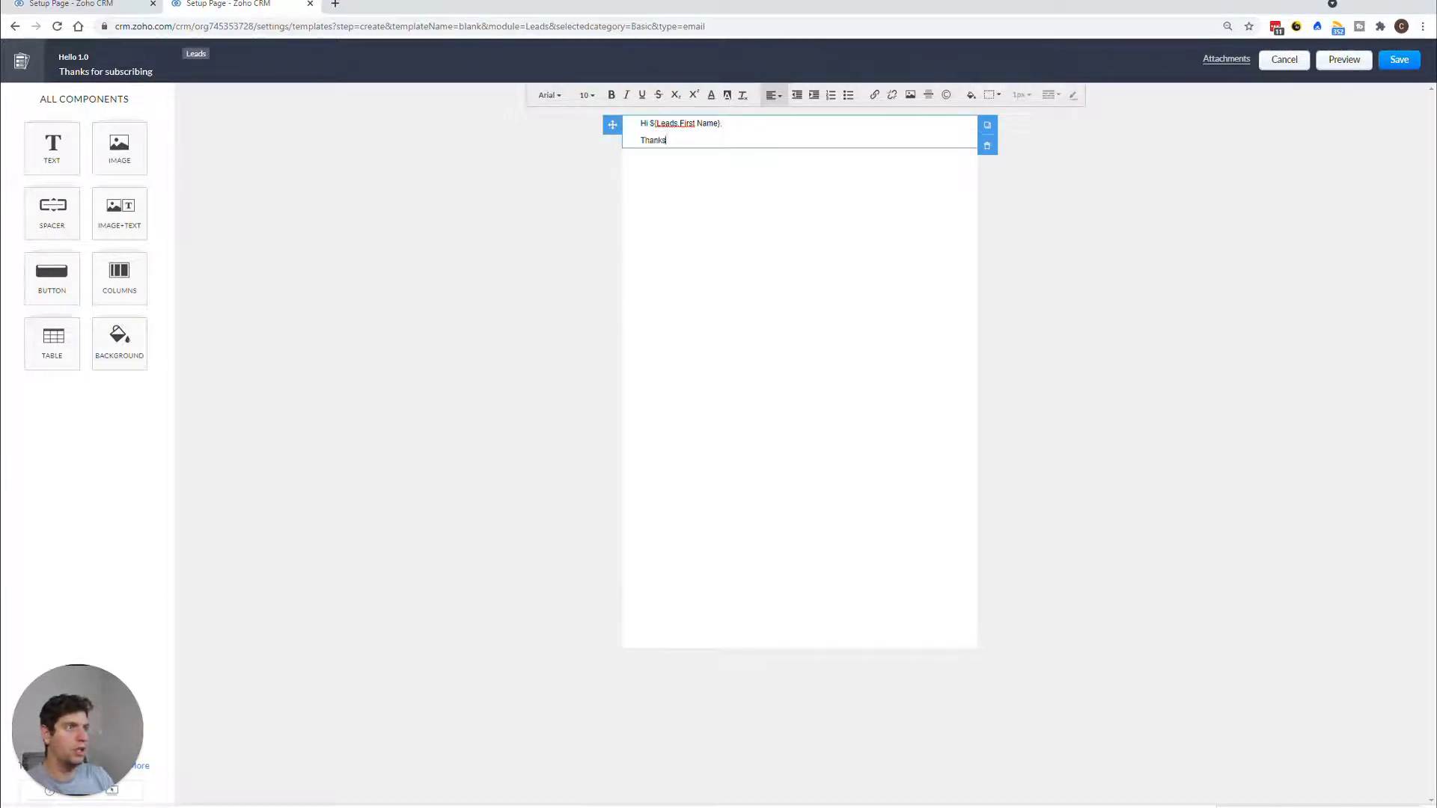
{"action": "type", "text": " so much subsc"}
{"action": "key", "text": "BackSpace"}
{"action": "type", "text": "scribing "}
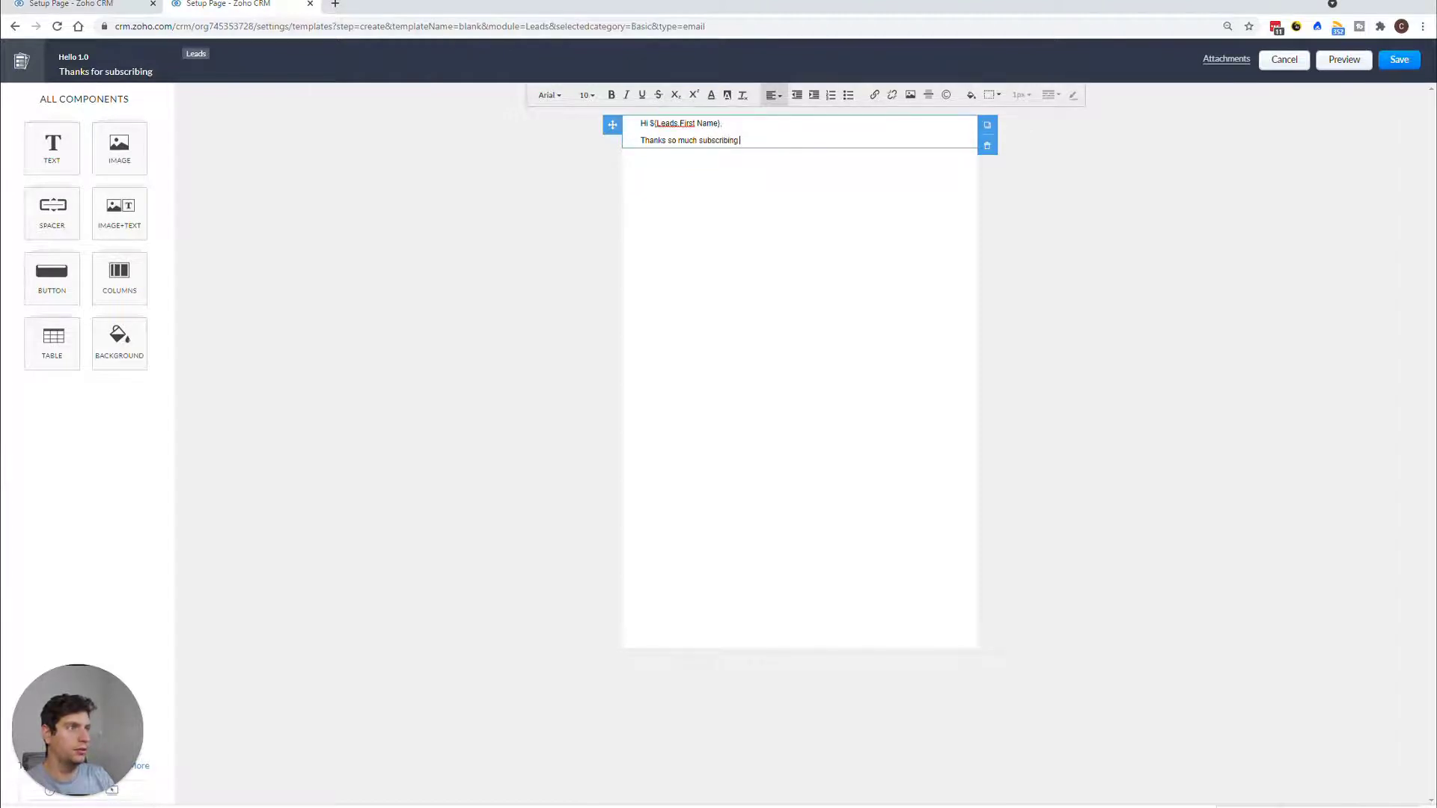
{"action": "type", "text": " I hope you en"}
{"action": "type", "text": "joy our cont"}
{"action": "type", "text": "ne"}
{"action": "type", "text": "t. Lo"}
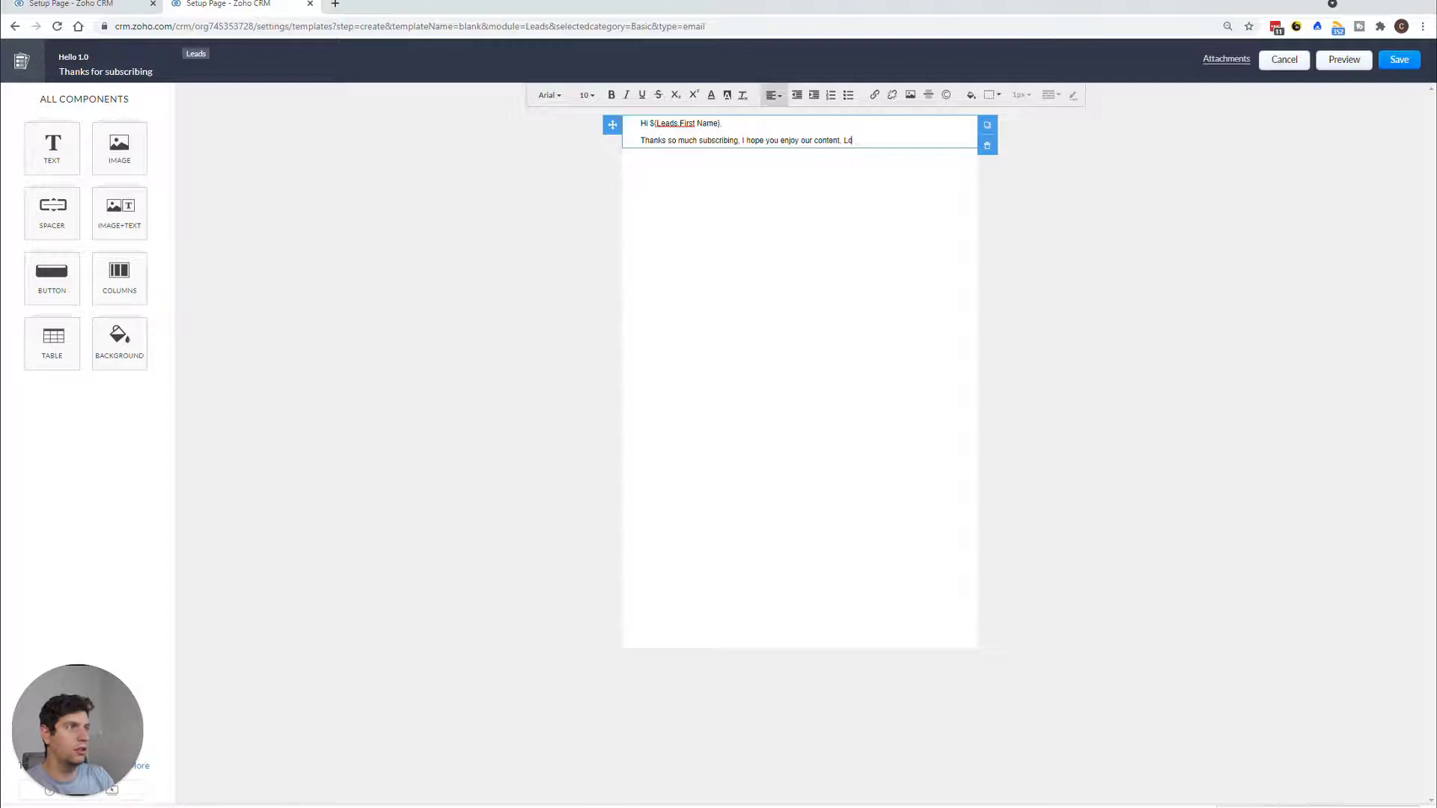
{"action": "type", "text": "okLook out for our next email in 1 day."}
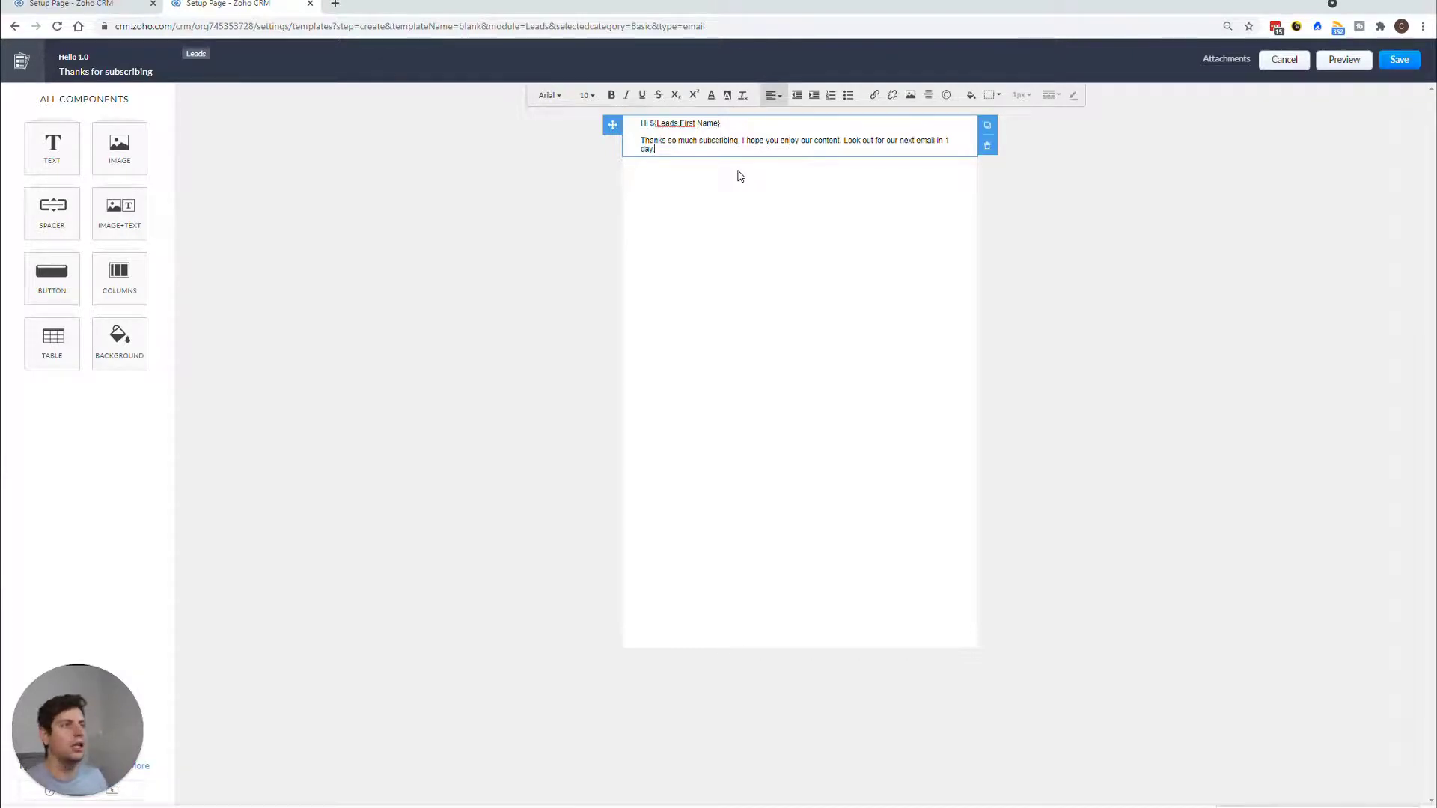
{"action": "key", "text": "Return"}
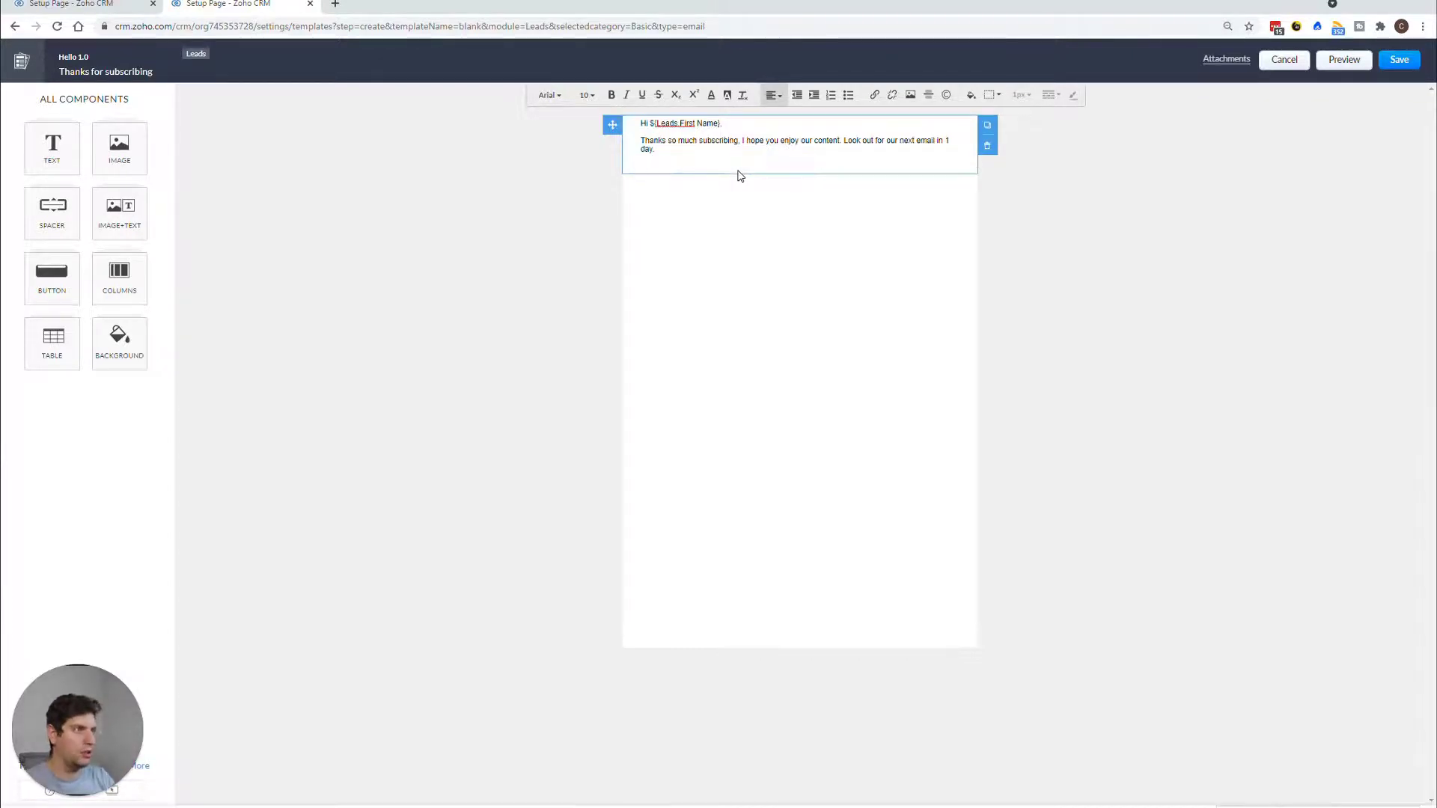
{"action": "type", "text": "Cheers,"}
{"action": "key", "text": "Return"}
{"action": "type", "text": "Kasey"}
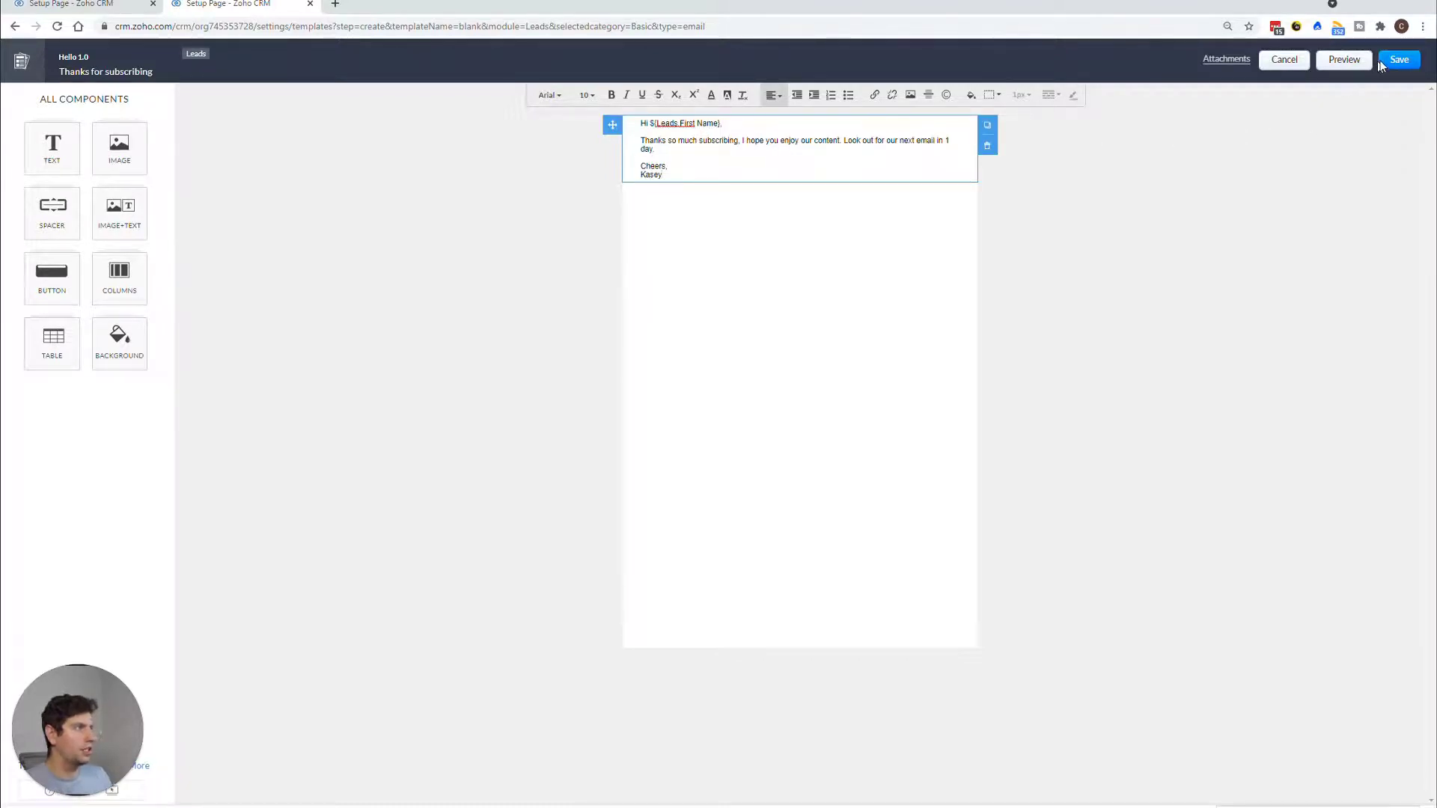
Save the template into a newly created 'Hello' folder.
{"action": "left_click", "coordinate": [1396, 61]}
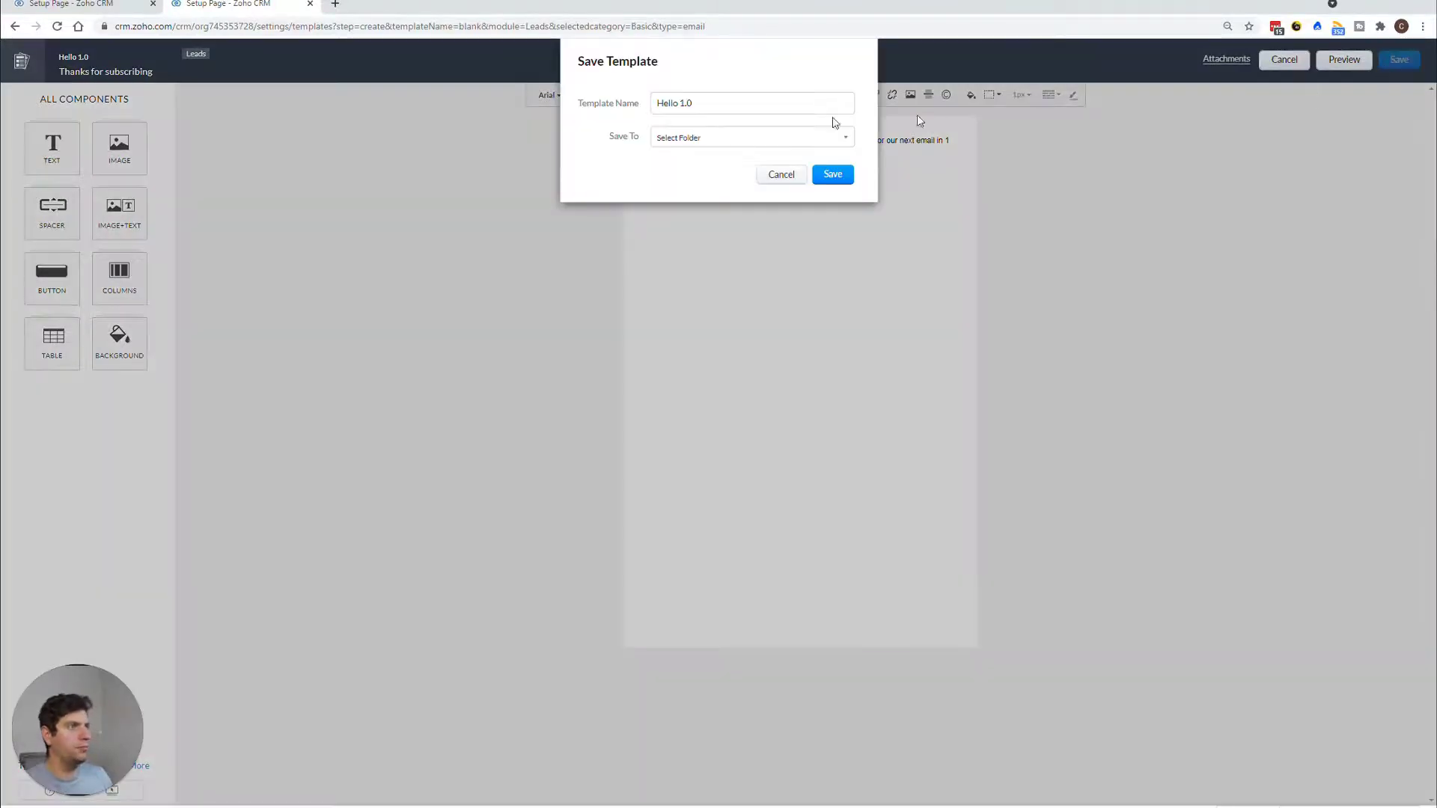
{"action": "left_click", "coordinate": [724, 144]}
{"action": "left_click", "coordinate": [746, 196]}
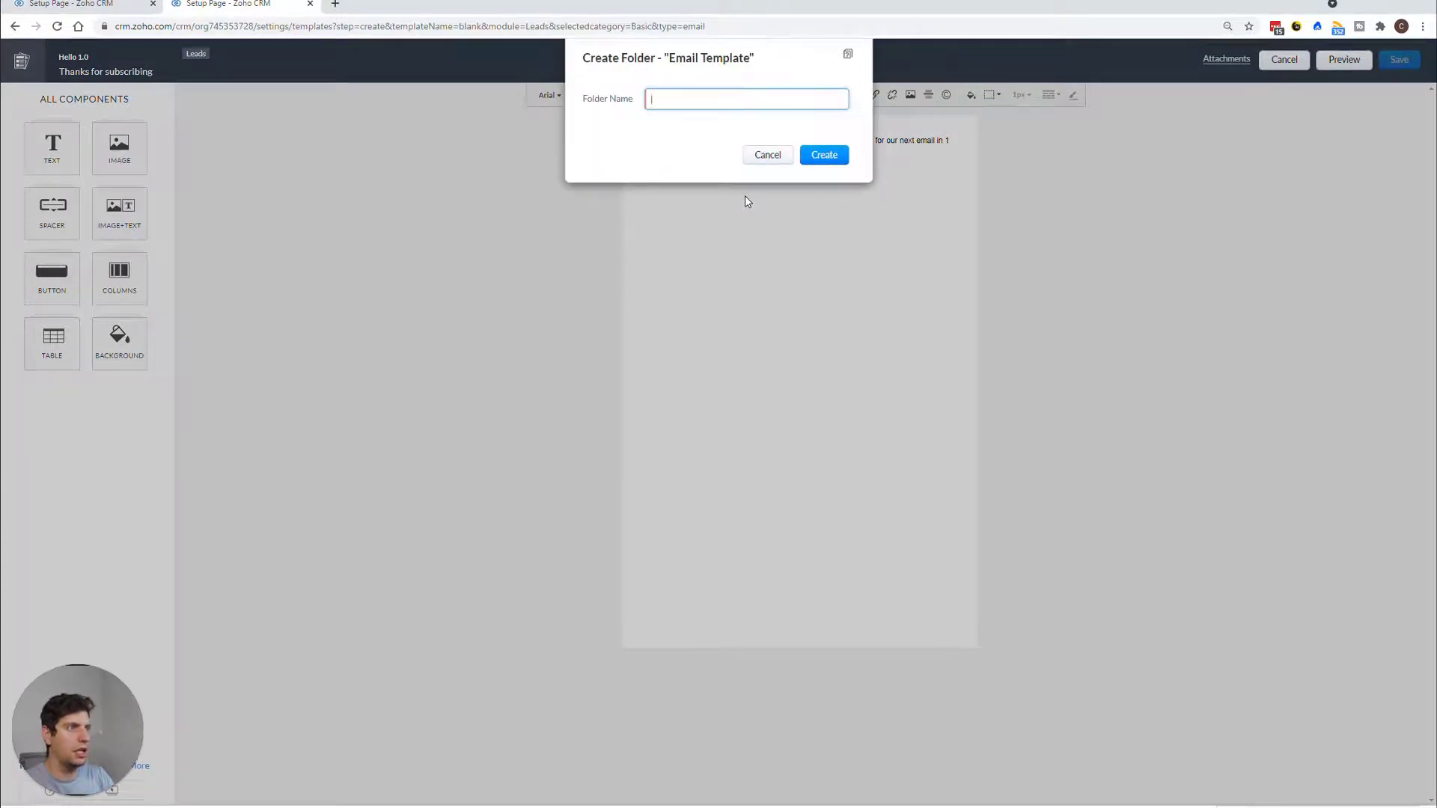
{"action": "type", "text": "Hello"}
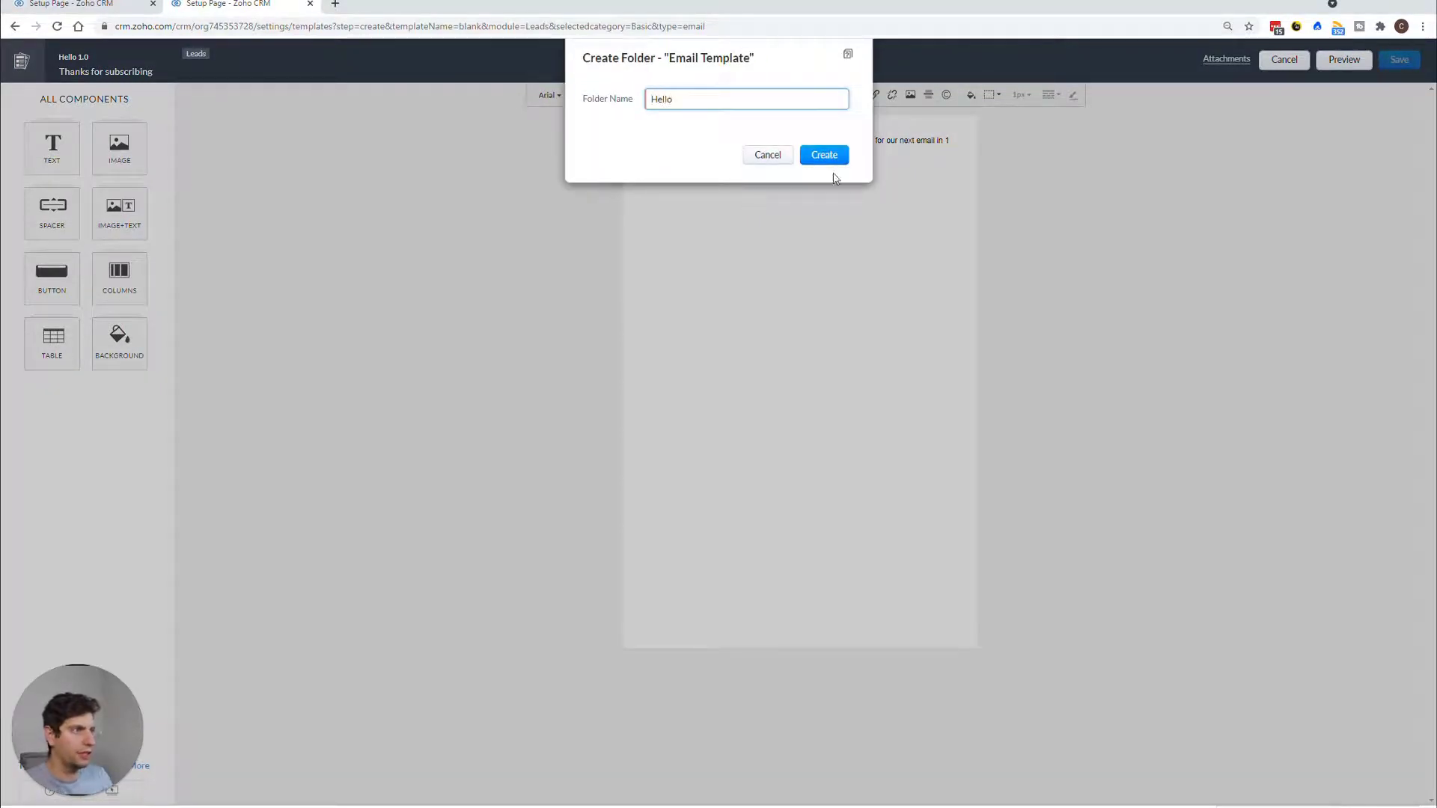
{"action": "left_click", "coordinate": [832, 154]}
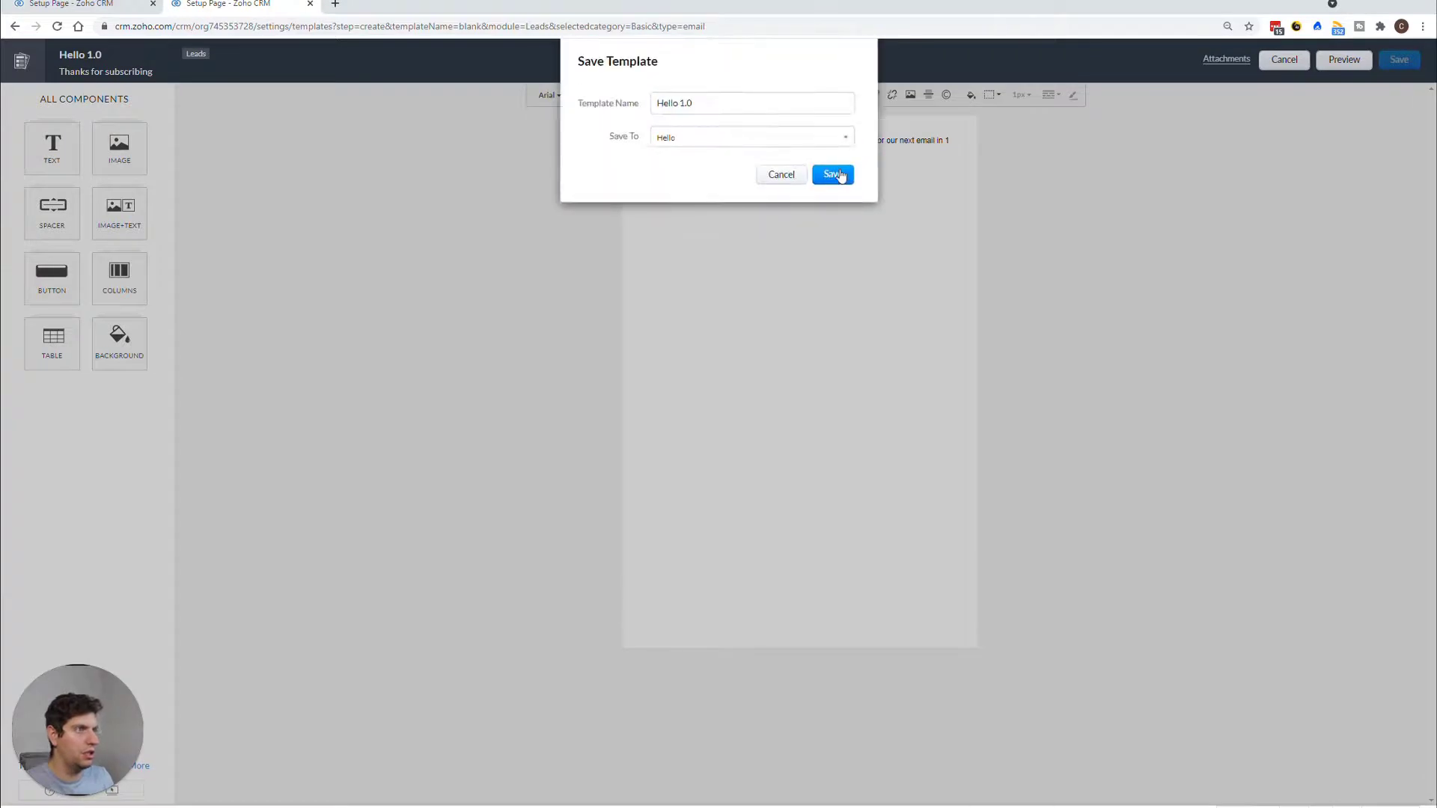
{"action": "left_click", "coordinate": [839, 175]}
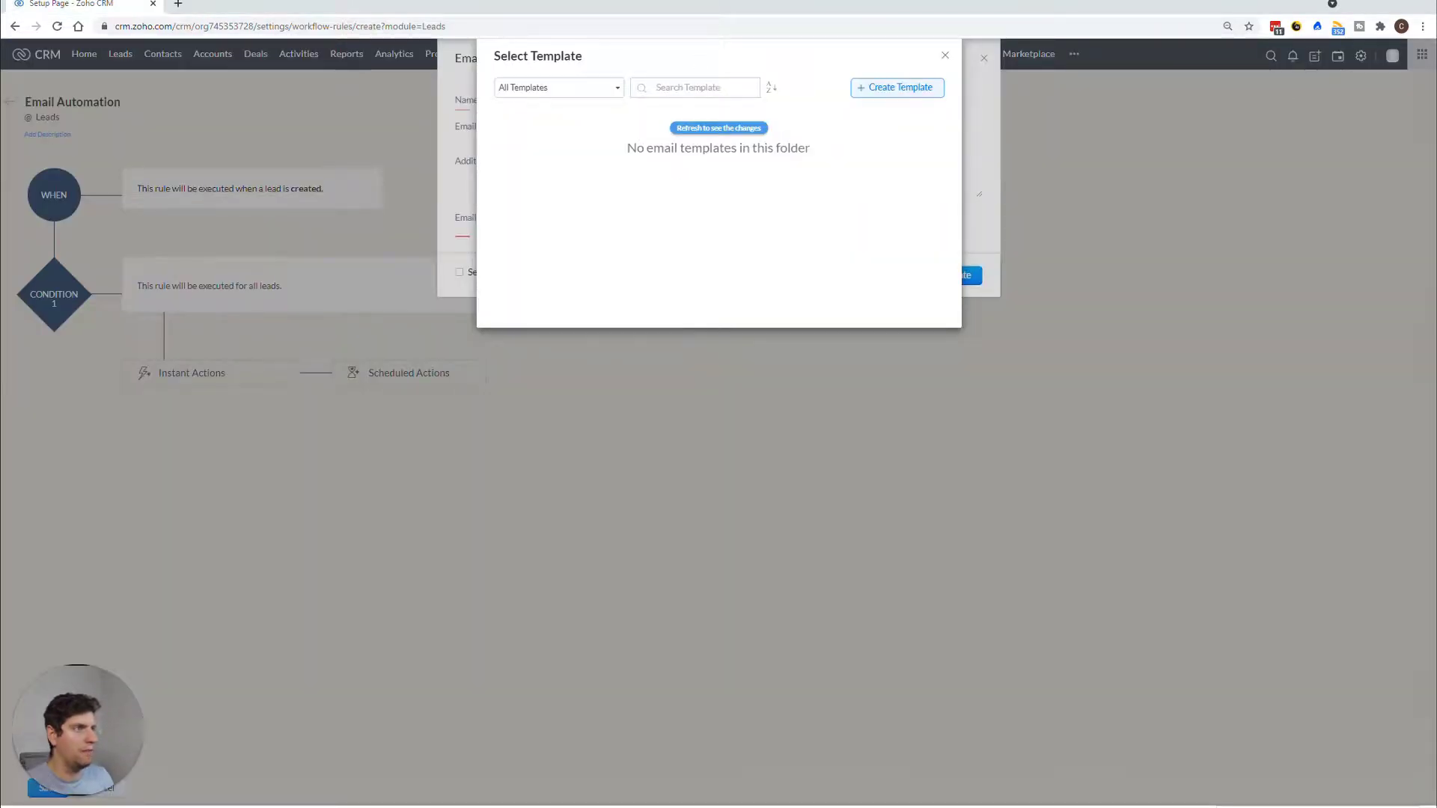
Select the Hello 1.0 template and save the email notification onto the rule.
{"action": "left_click", "coordinate": [717, 129]}
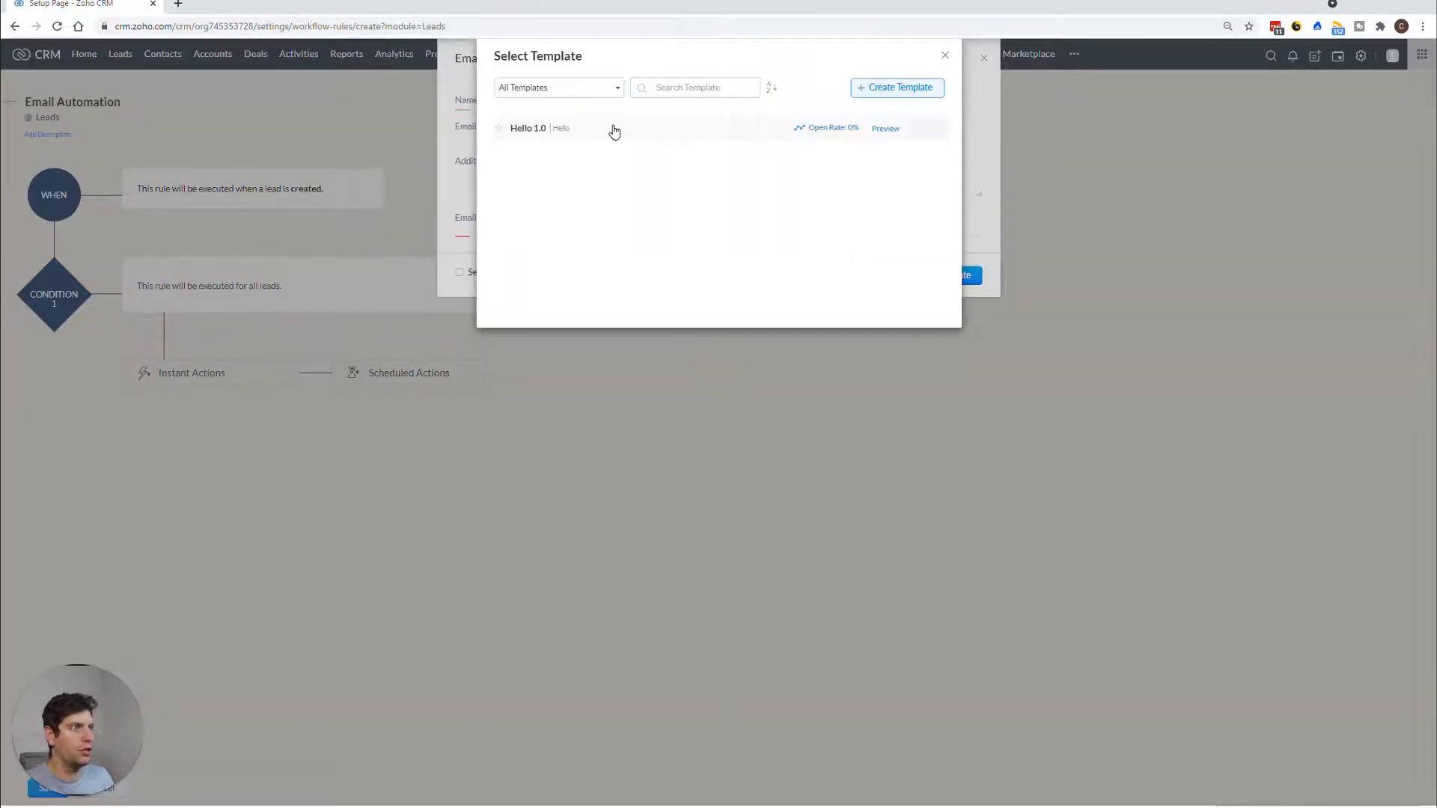
{"action": "left_click", "coordinate": [614, 131]}
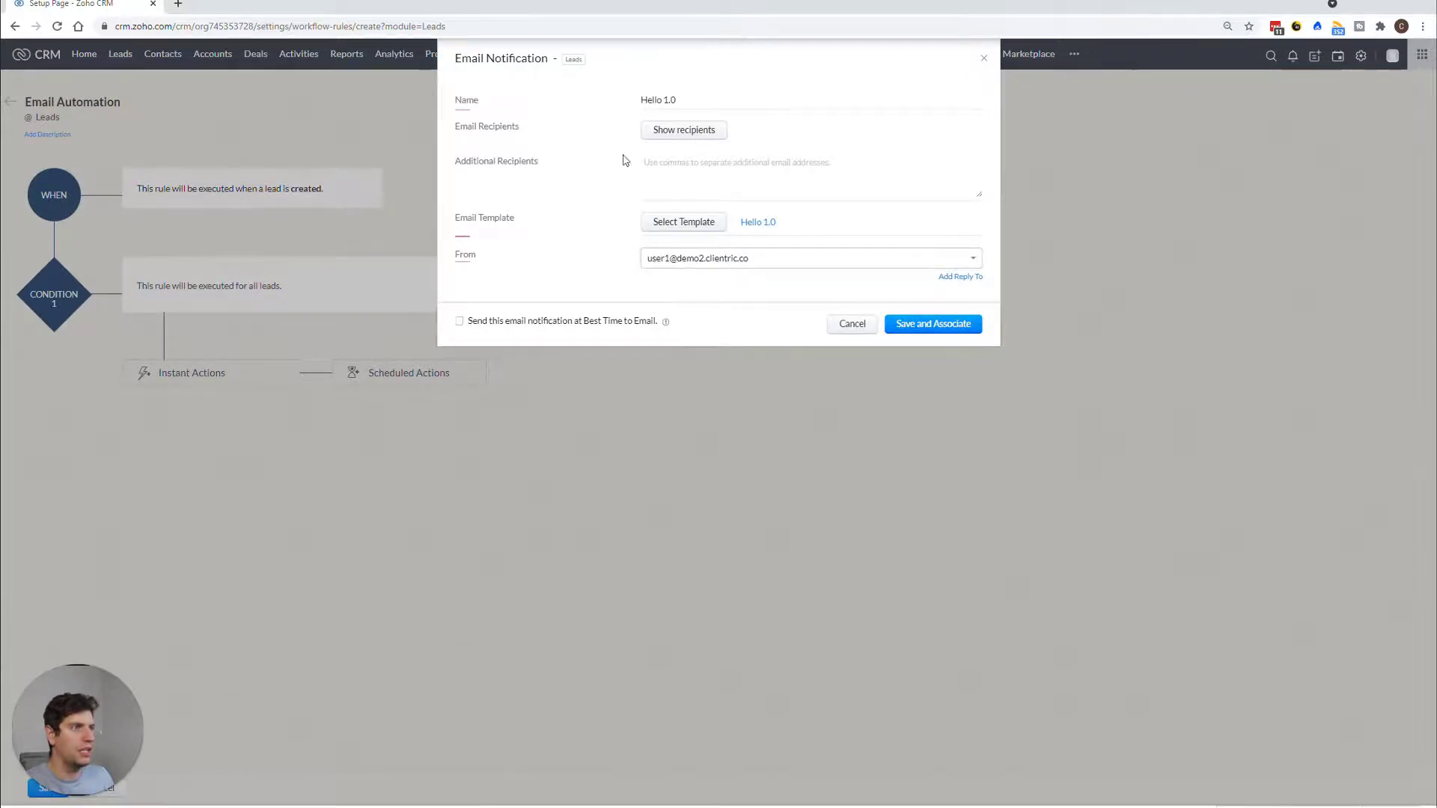
{"action": "left_click", "coordinate": [910, 324]}
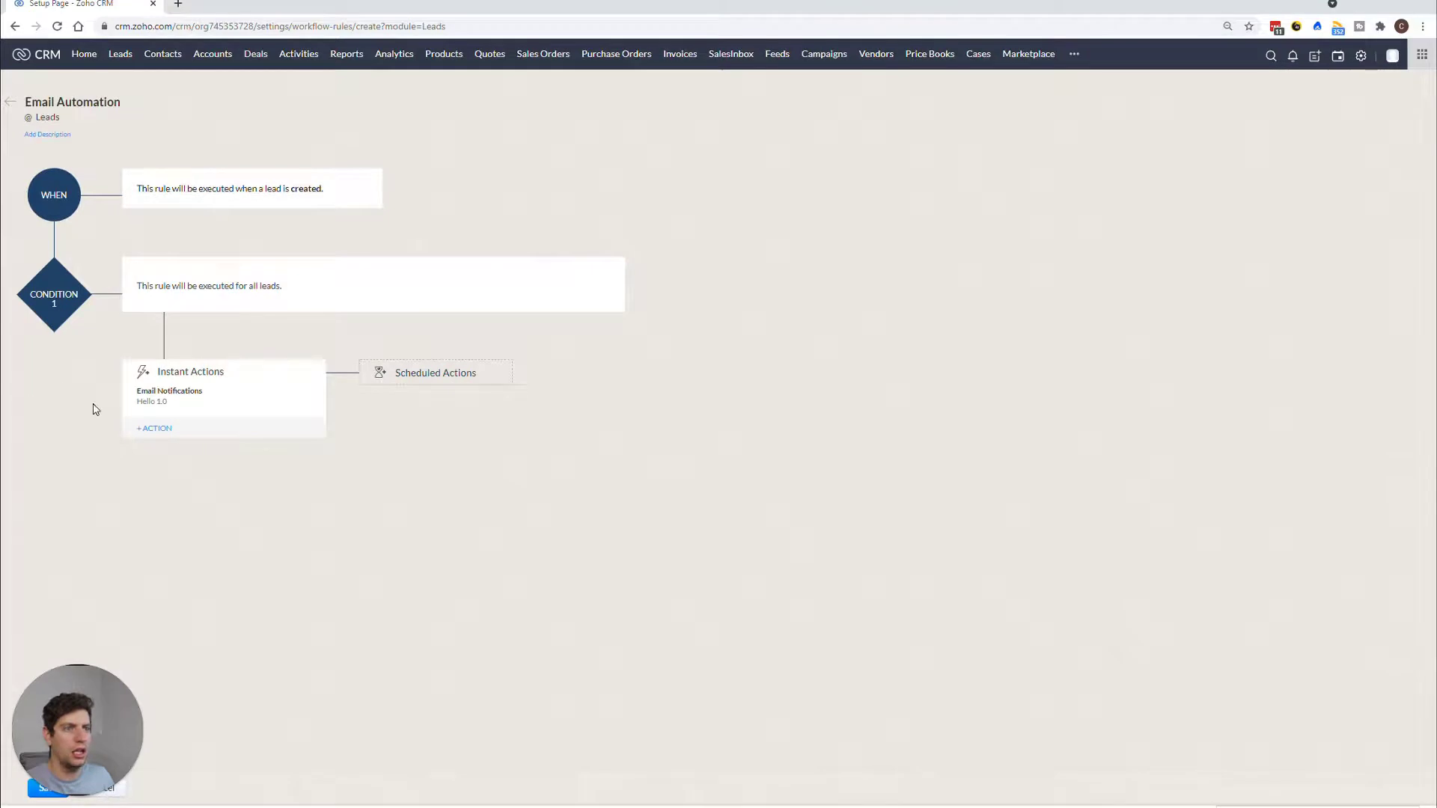
Add a scheduled action timed 1 Day(s) after the rule trigger, then head back to Setup.
{"action": "left_click", "coordinate": [412, 374]}
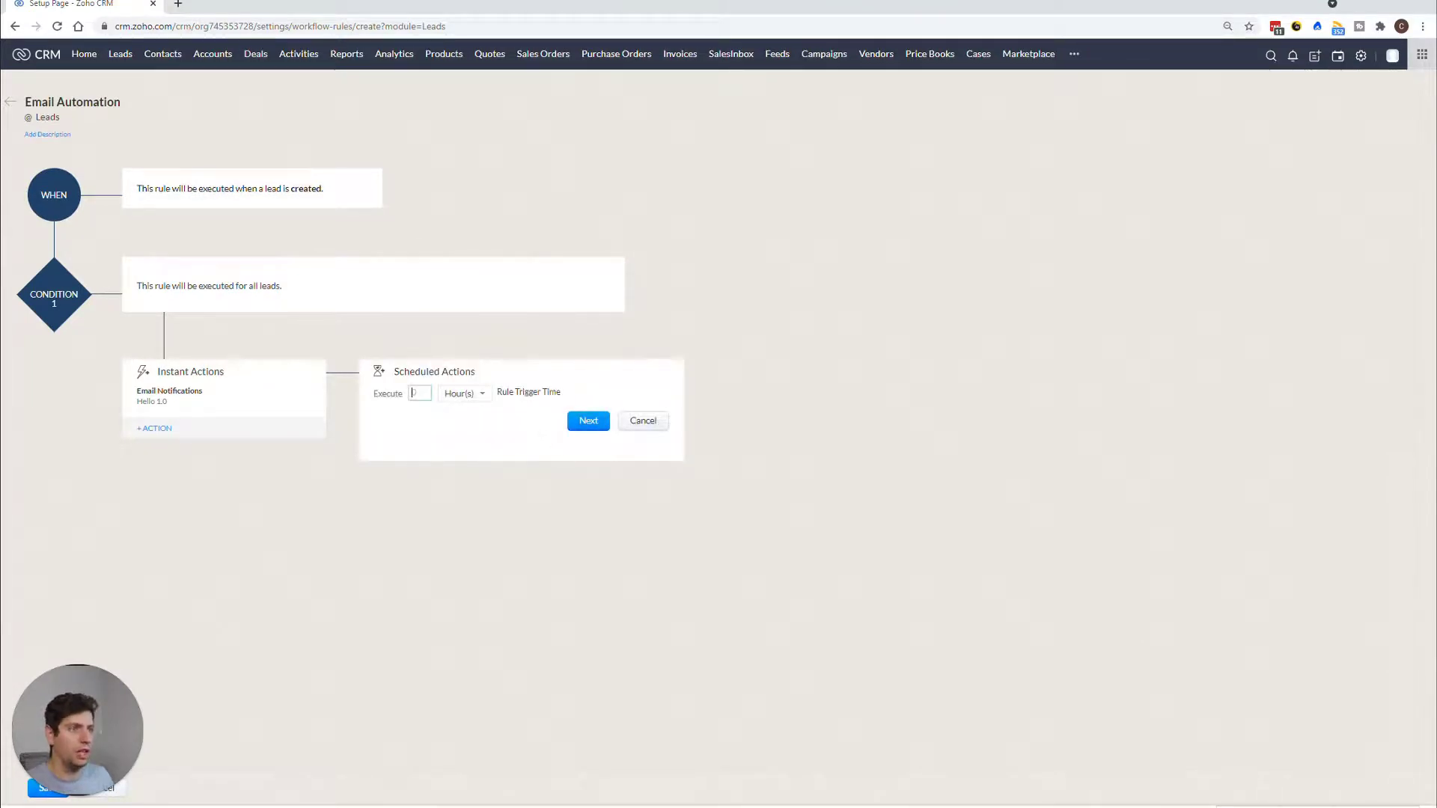
{"action": "left_click", "coordinate": [455, 397]}
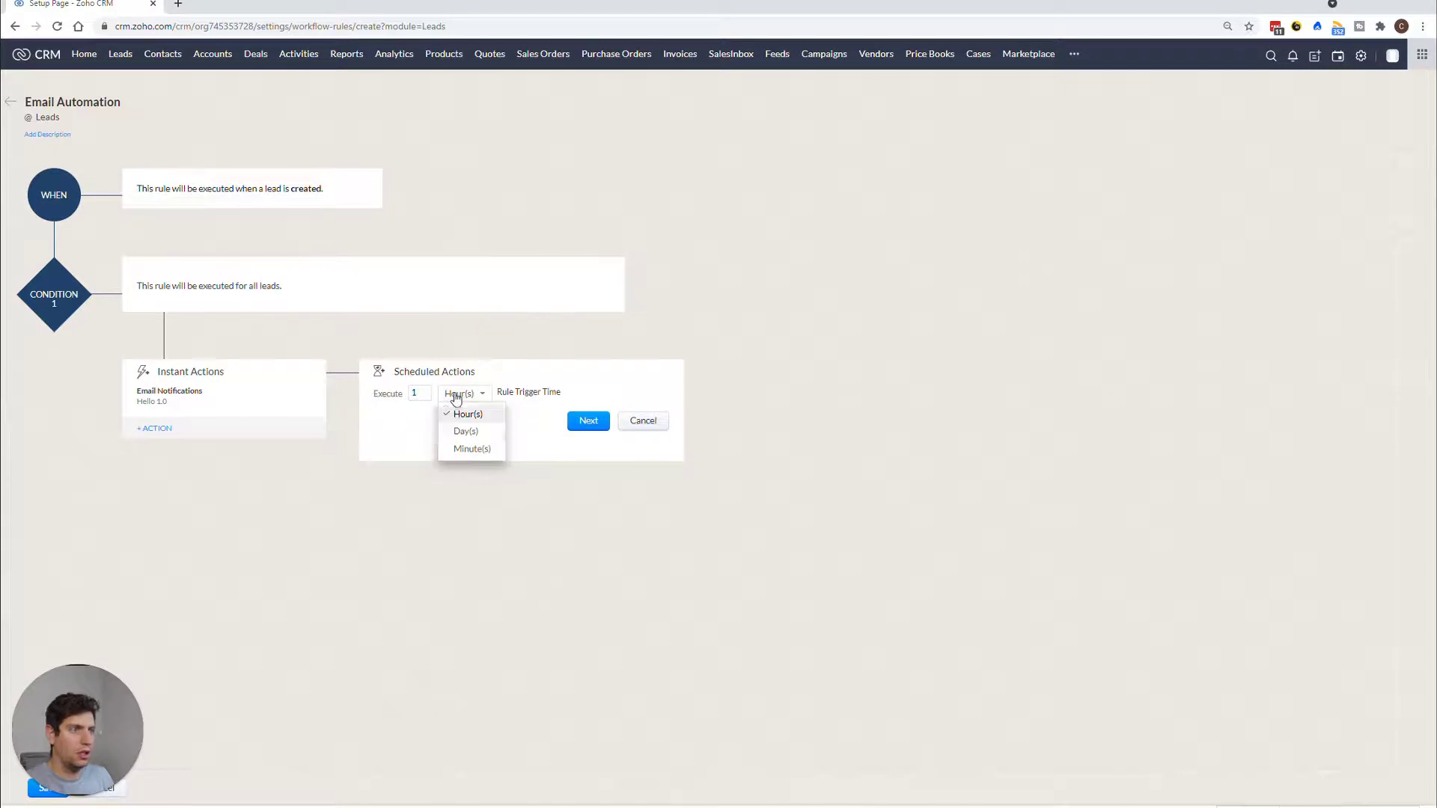
{"action": "left_click", "coordinate": [479, 433]}
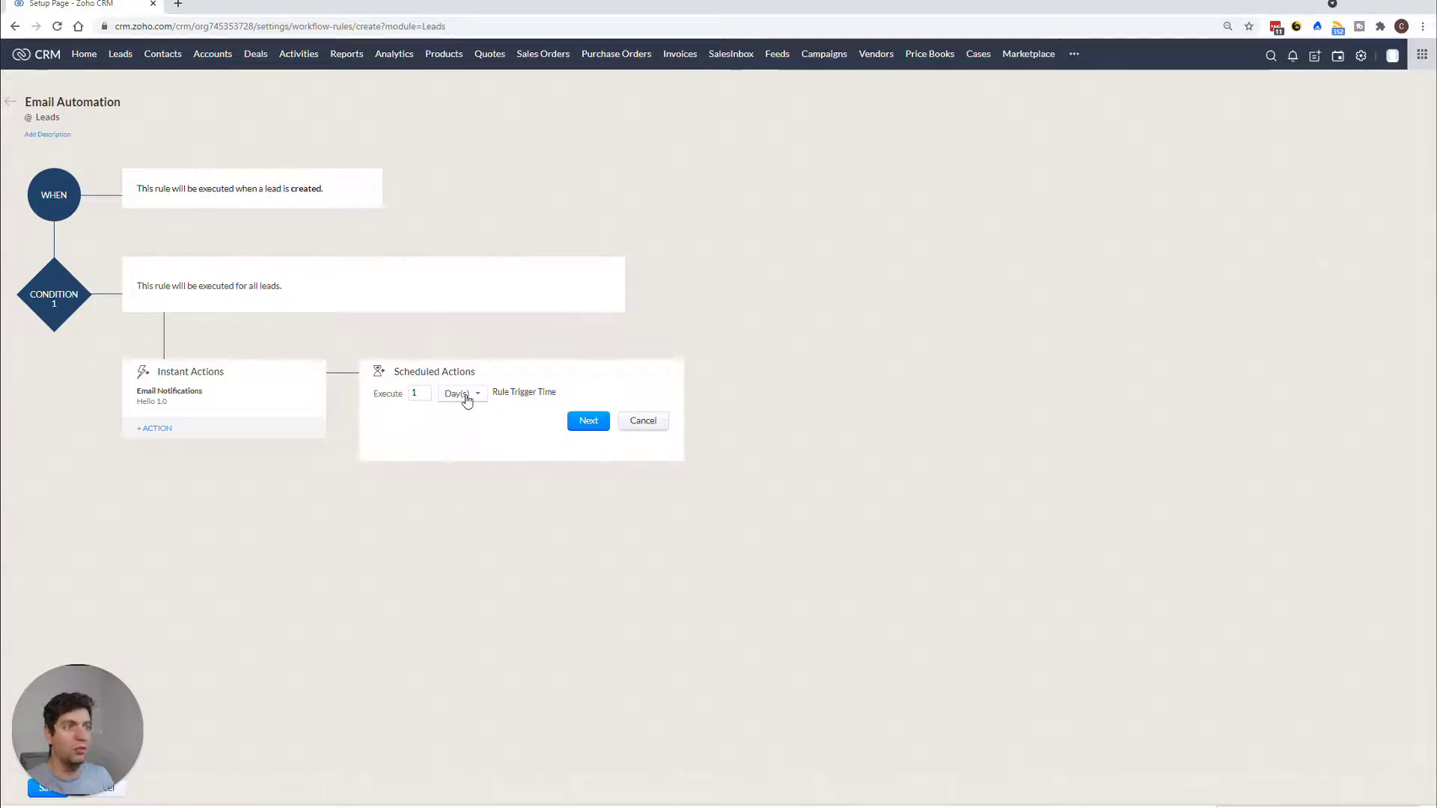
{"action": "left_click", "coordinate": [1361, 57]}
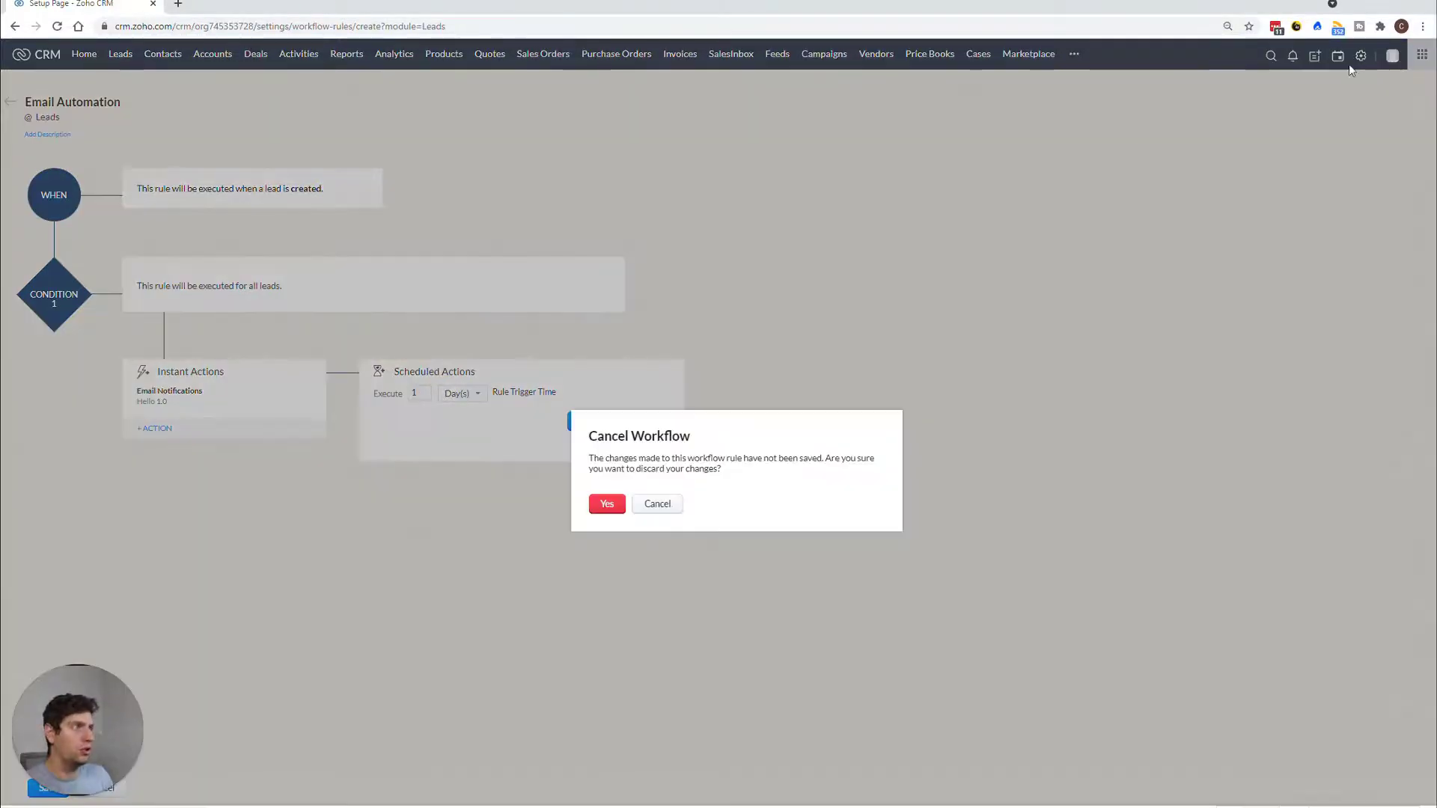
Keep the unsaved workflow, then save 24-hour, Monday–Friday business hours under Company Details.
{"action": "left_click", "coordinate": [657, 504]}
{"action": "right_click", "coordinate": [67, 6]}
{"action": "key", "text": "Escape"}
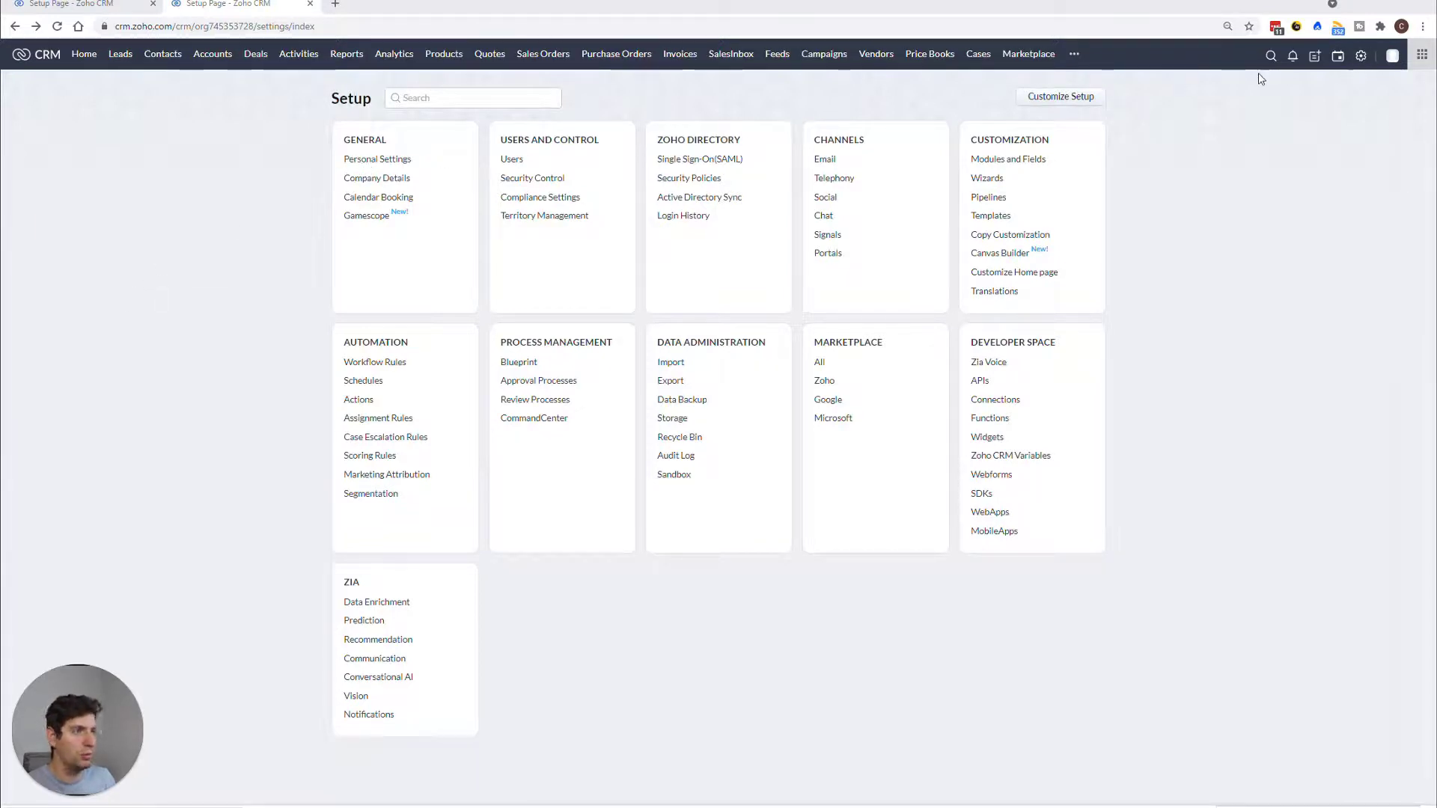
{"action": "left_click", "coordinate": [376, 179]}
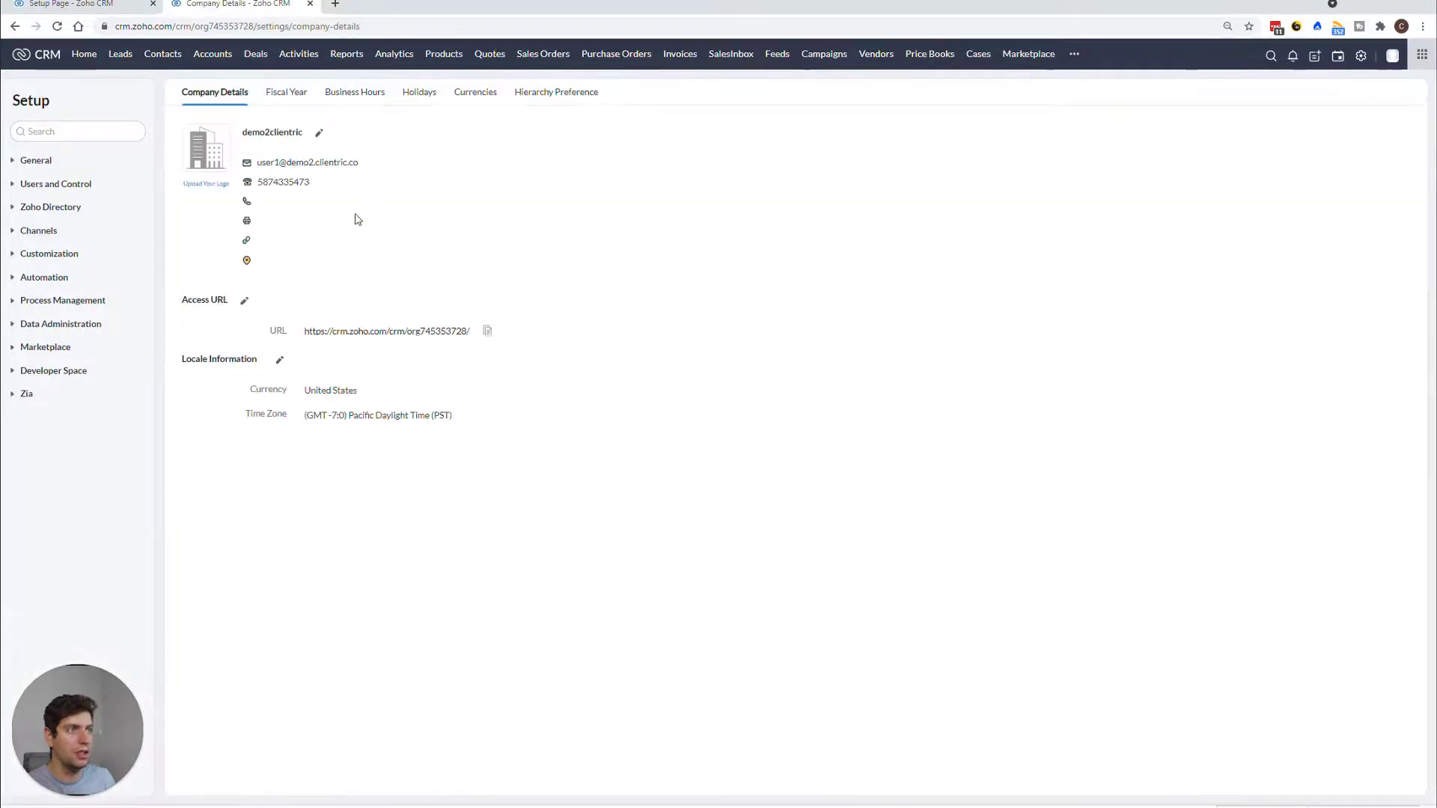
{"action": "left_click", "coordinate": [350, 92]}
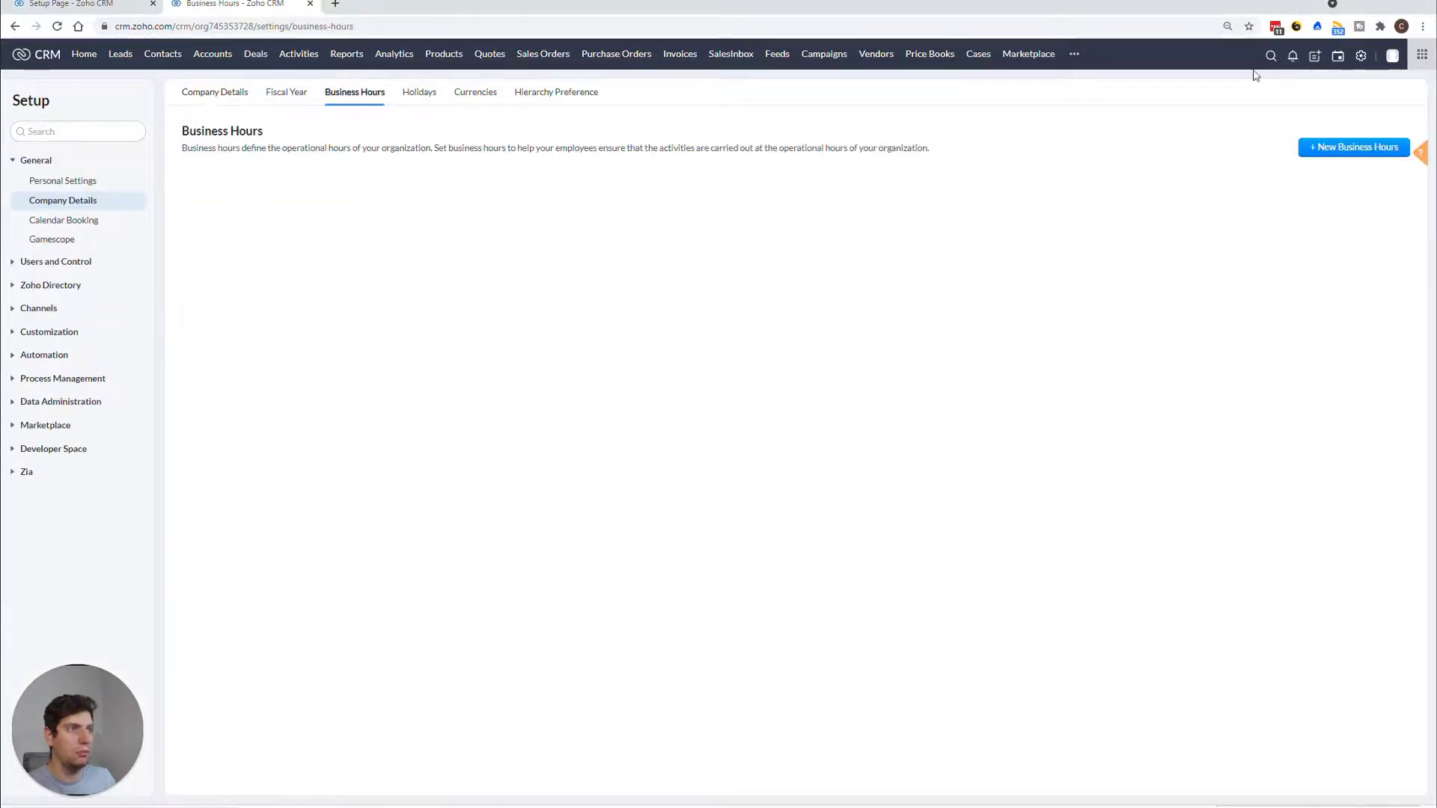
{"action": "left_click", "coordinate": [1337, 147]}
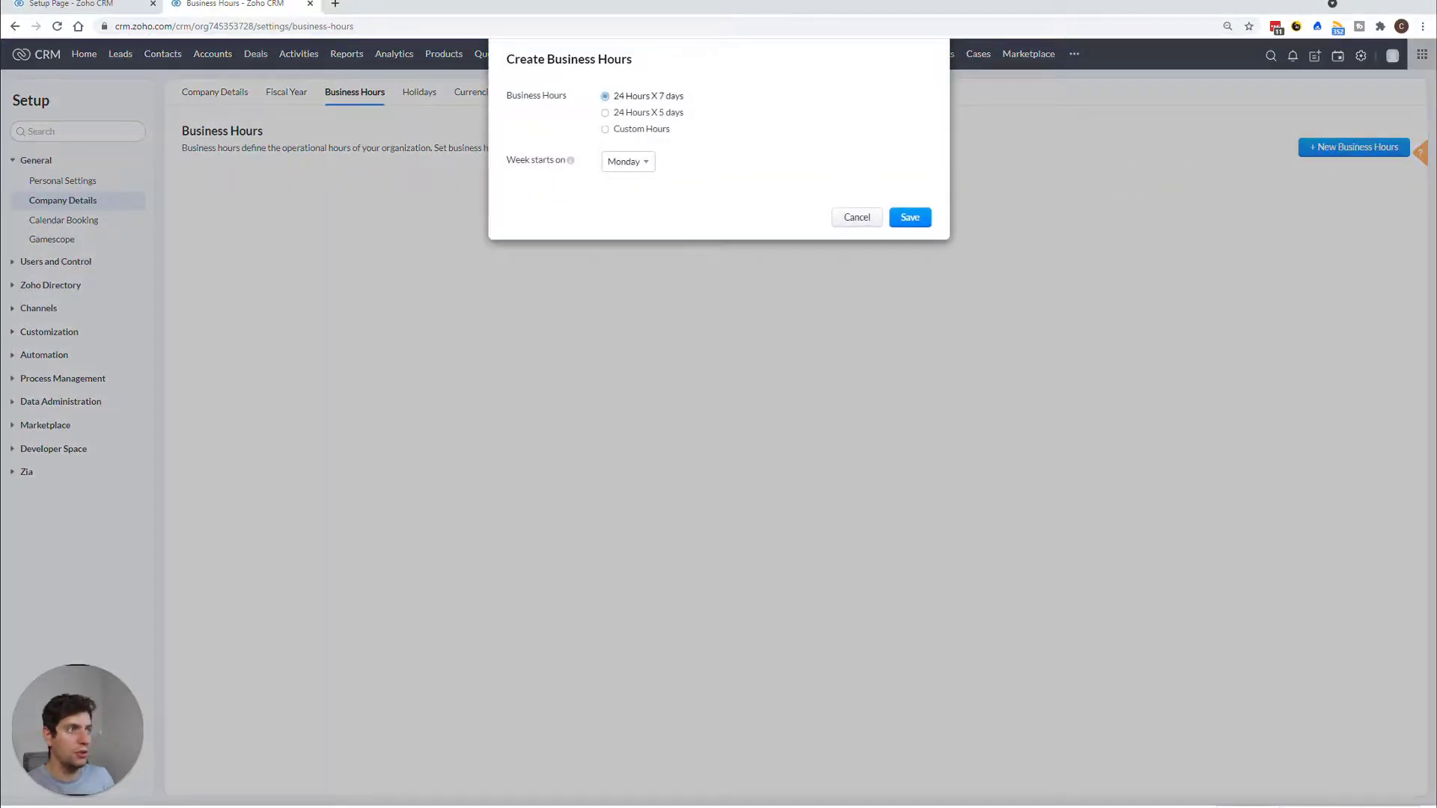
{"action": "left_click", "coordinate": [606, 113]}
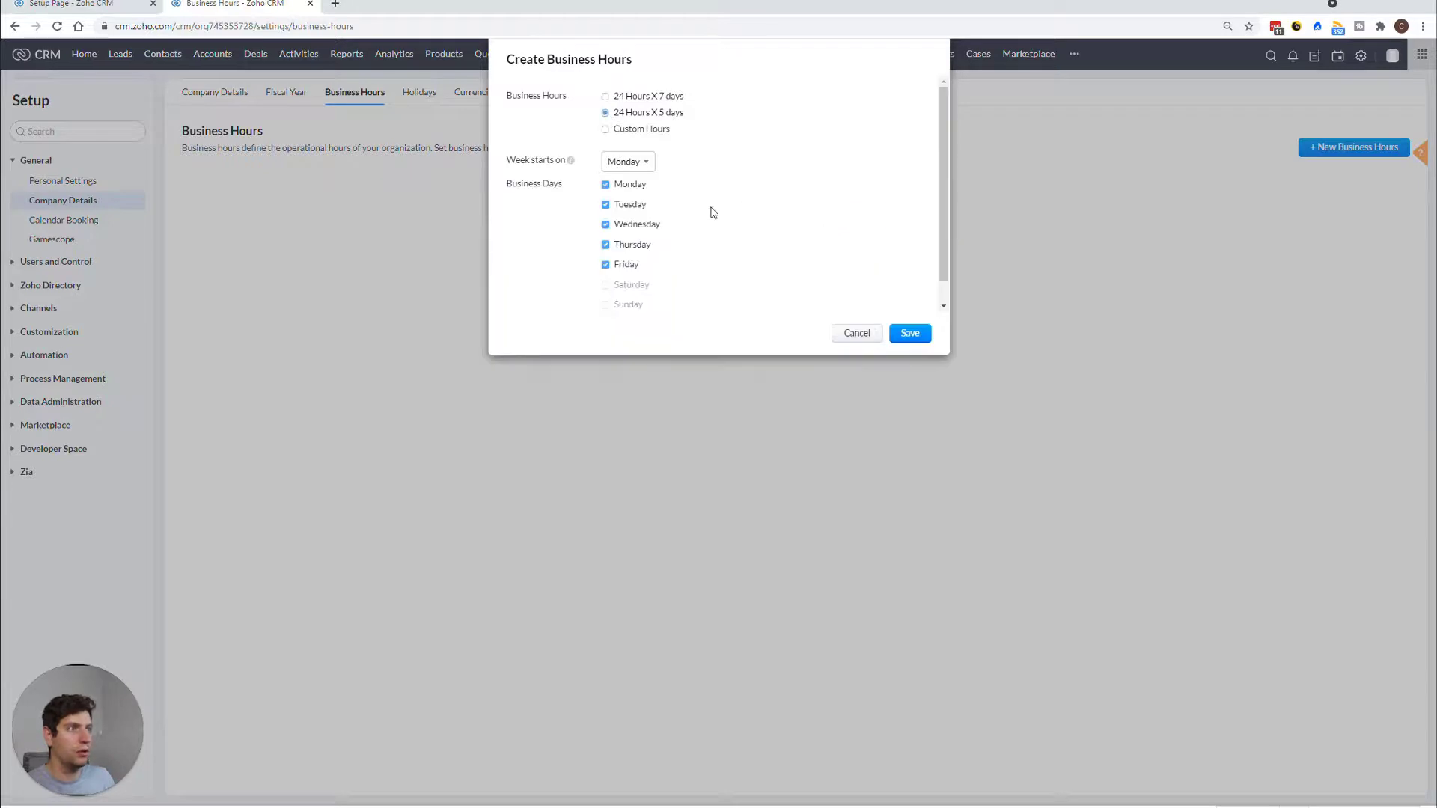
{"action": "left_click", "coordinate": [911, 334]}
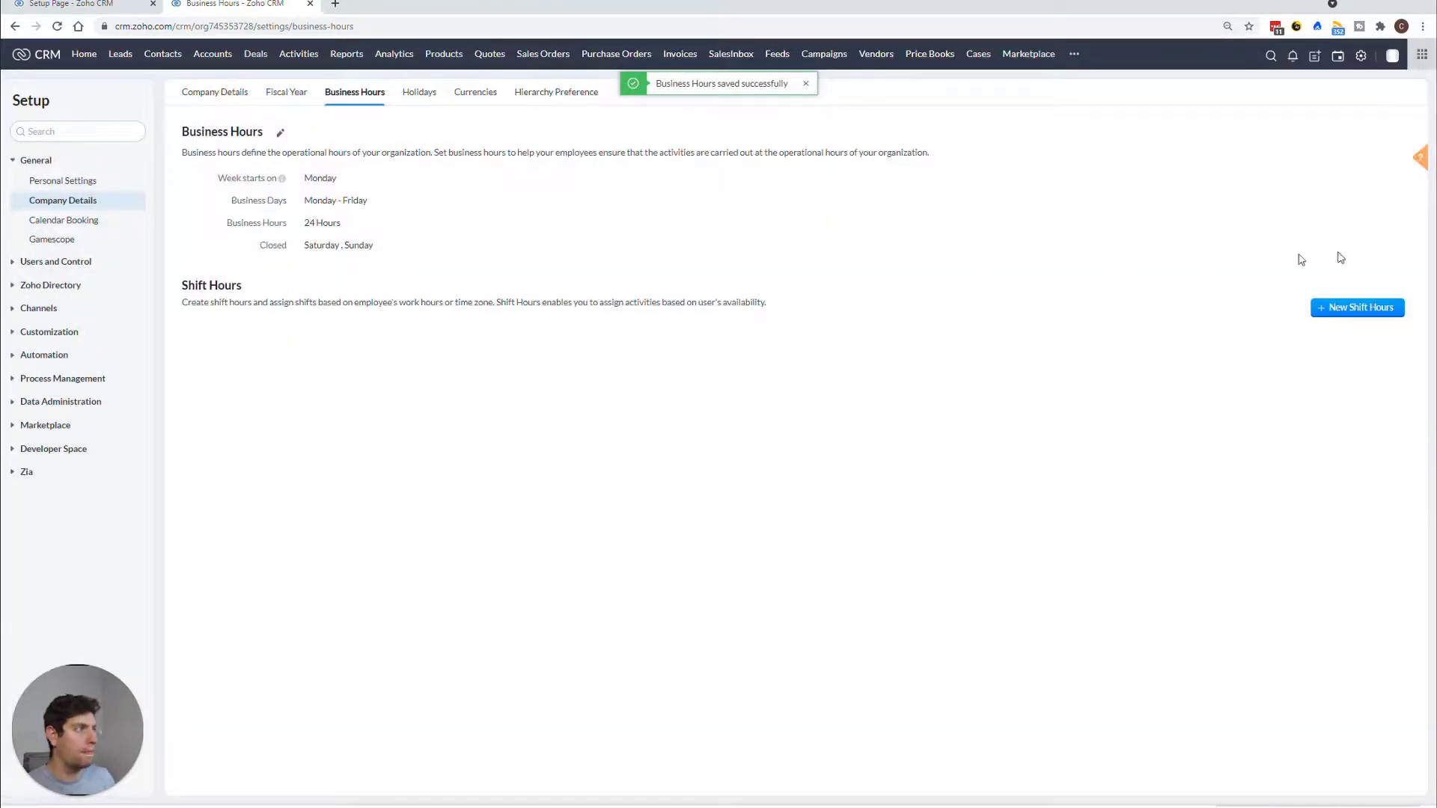
Reload the workflow editor and set the rule to fire on creation of all Leads.
{"action": "left_click", "coordinate": [71, 4]}
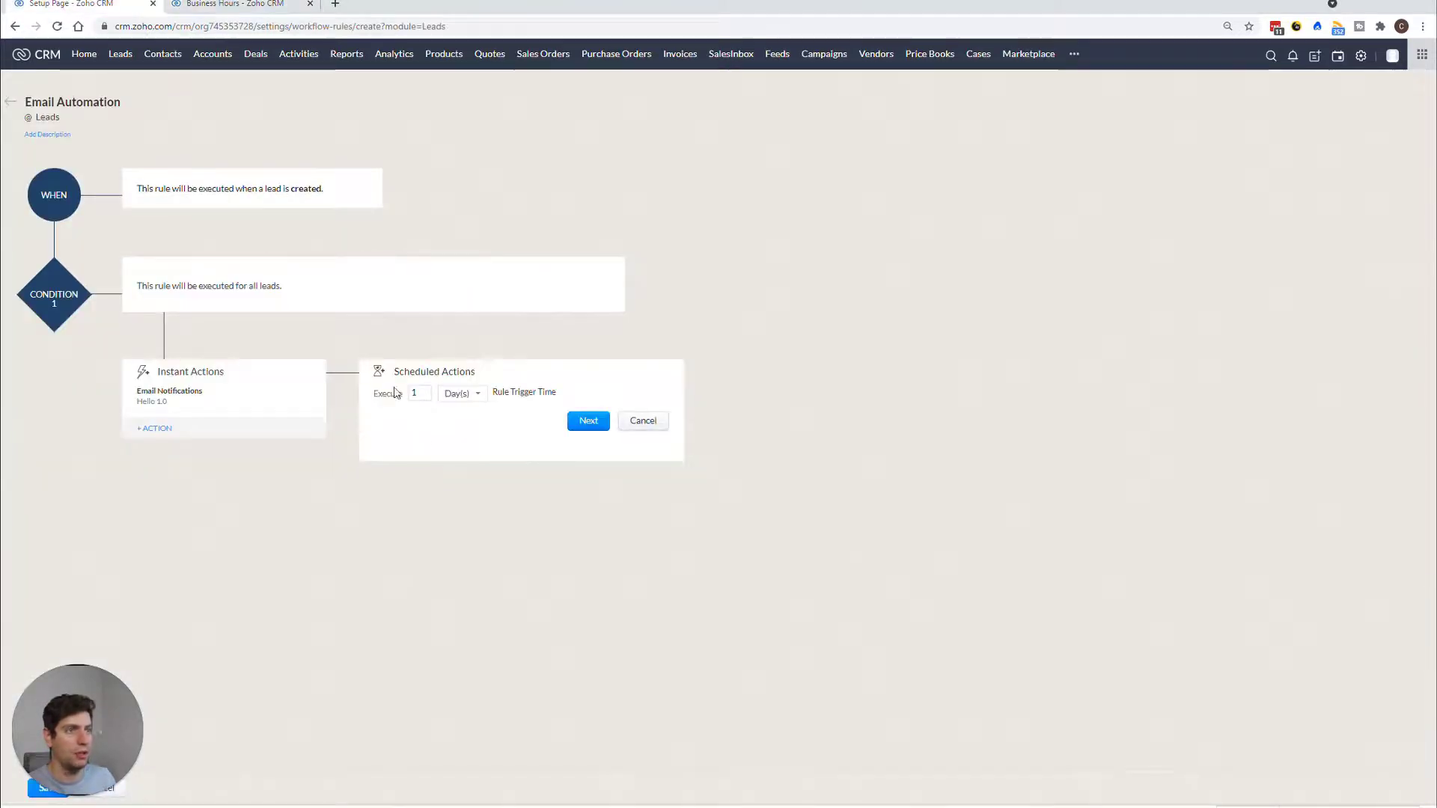
{"action": "left_click", "coordinate": [458, 394]}
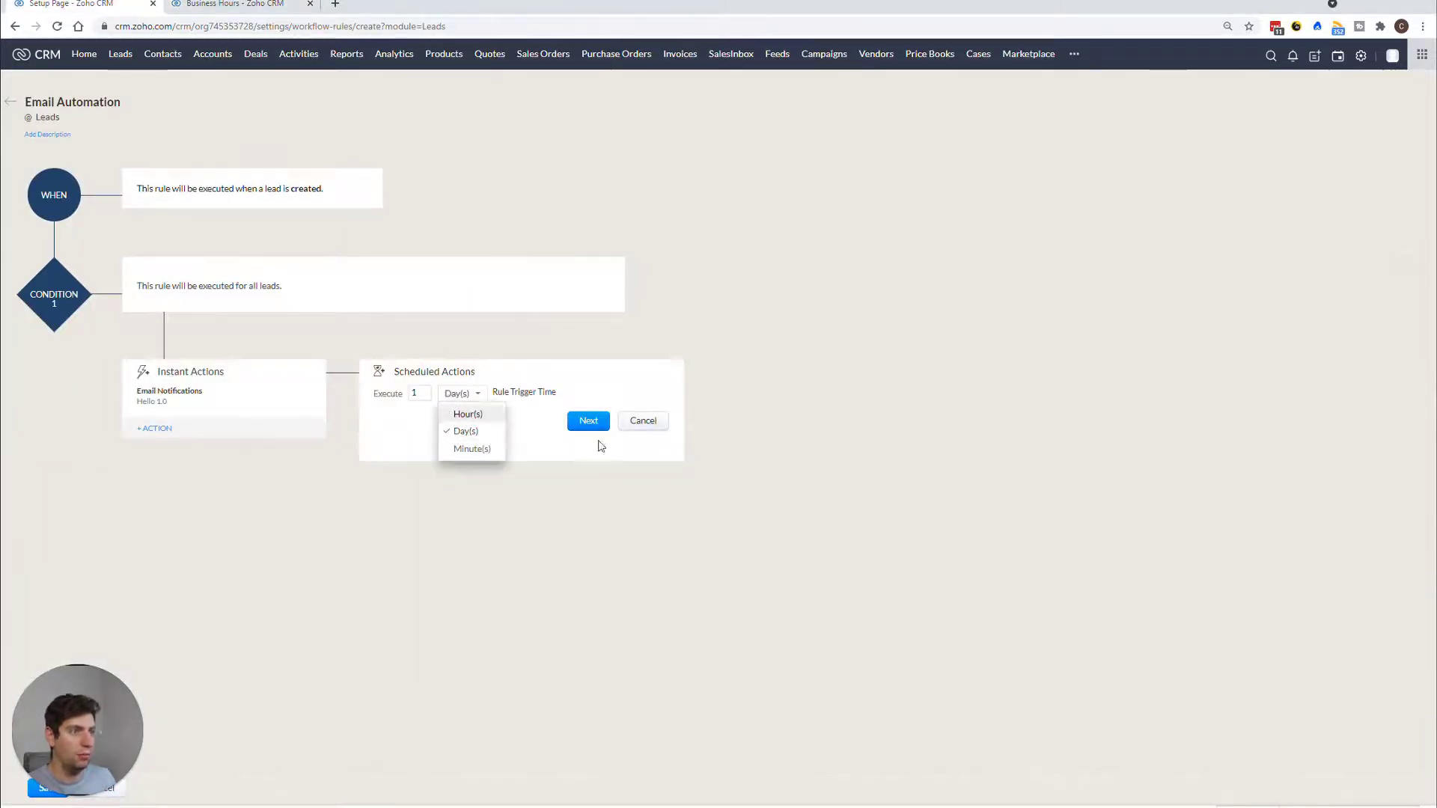
{"action": "left_click", "coordinate": [57, 29]}
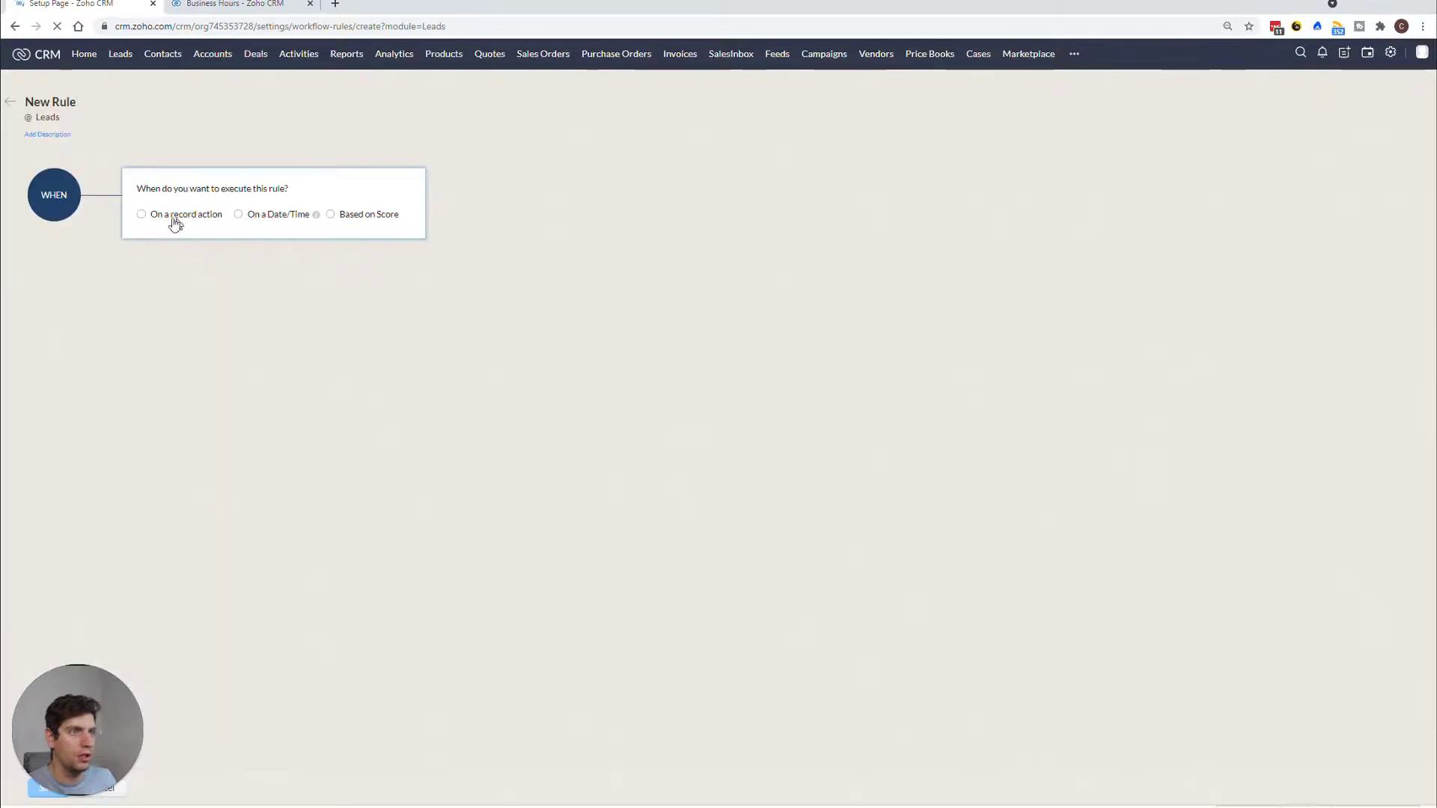
{"action": "left_click", "coordinate": [141, 214]}
{"action": "left_click", "coordinate": [383, 318]}
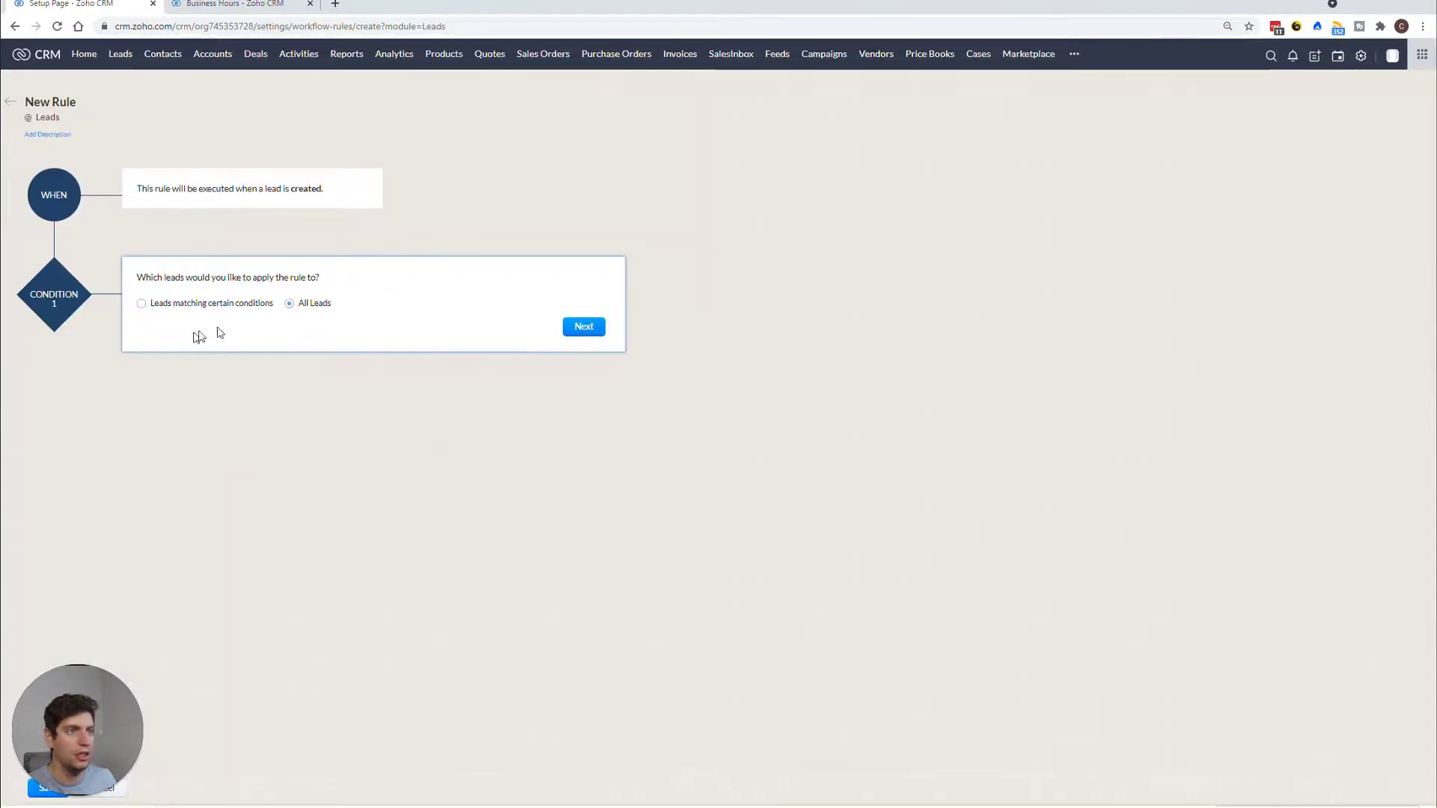
{"action": "left_click", "coordinate": [582, 328]}
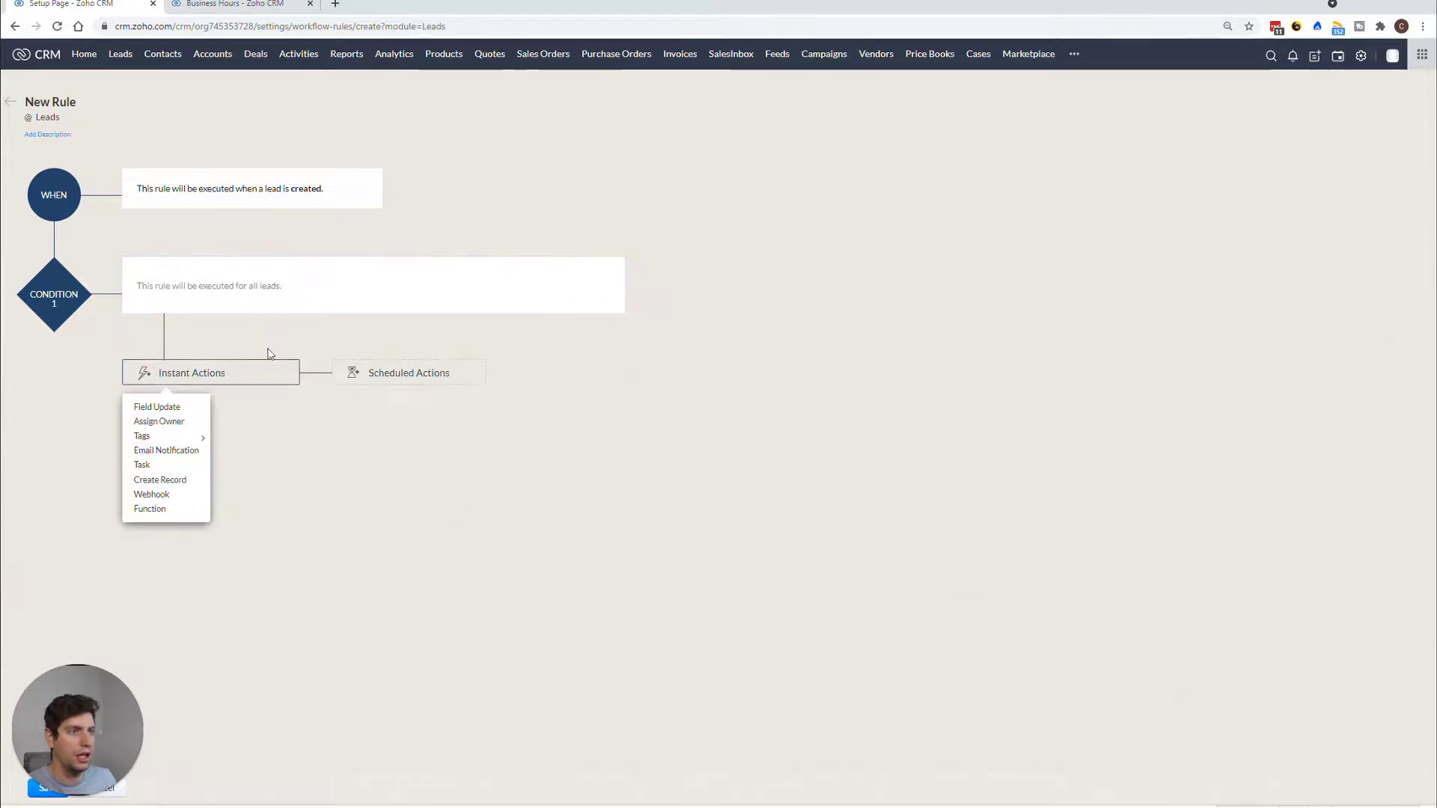
Attach Hello 1.0 as the instant email and set the scheduled delay unit to Business Day(s).
{"action": "left_click", "coordinate": [162, 449]}
{"action": "left_click", "coordinate": [556, 164]}
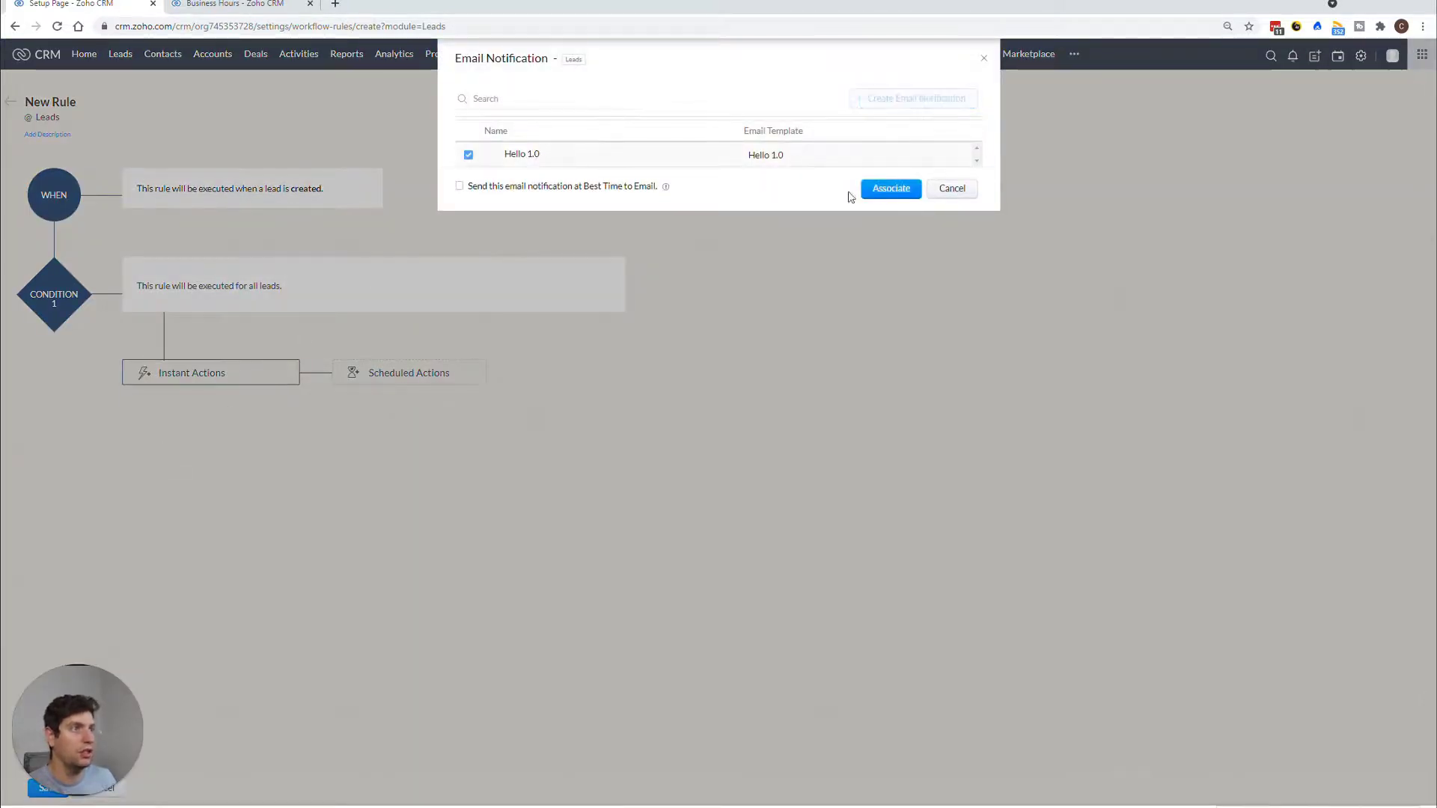
{"action": "left_click", "coordinate": [883, 192]}
{"action": "left_click", "coordinate": [400, 372]}
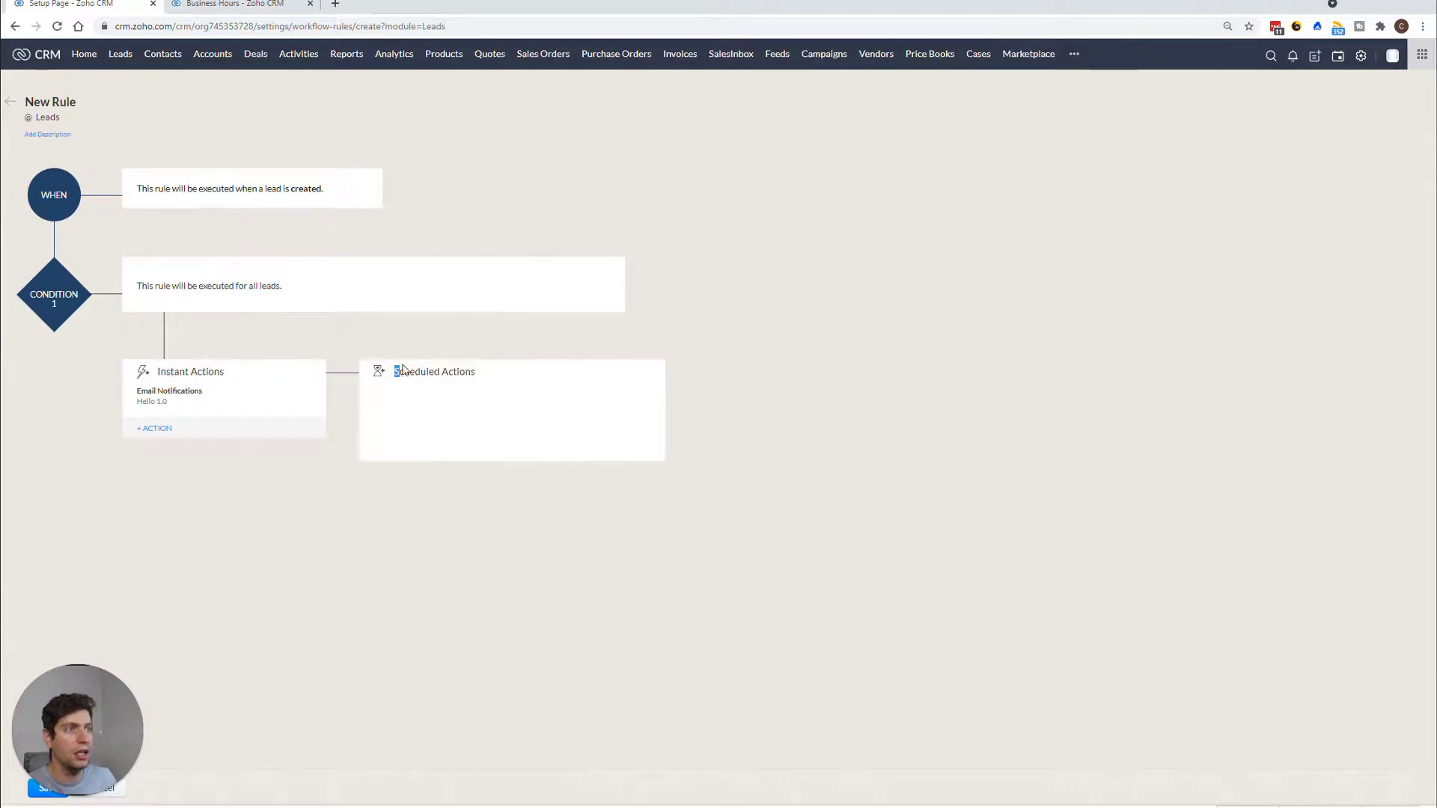
{"action": "left_click", "coordinate": [464, 393]}
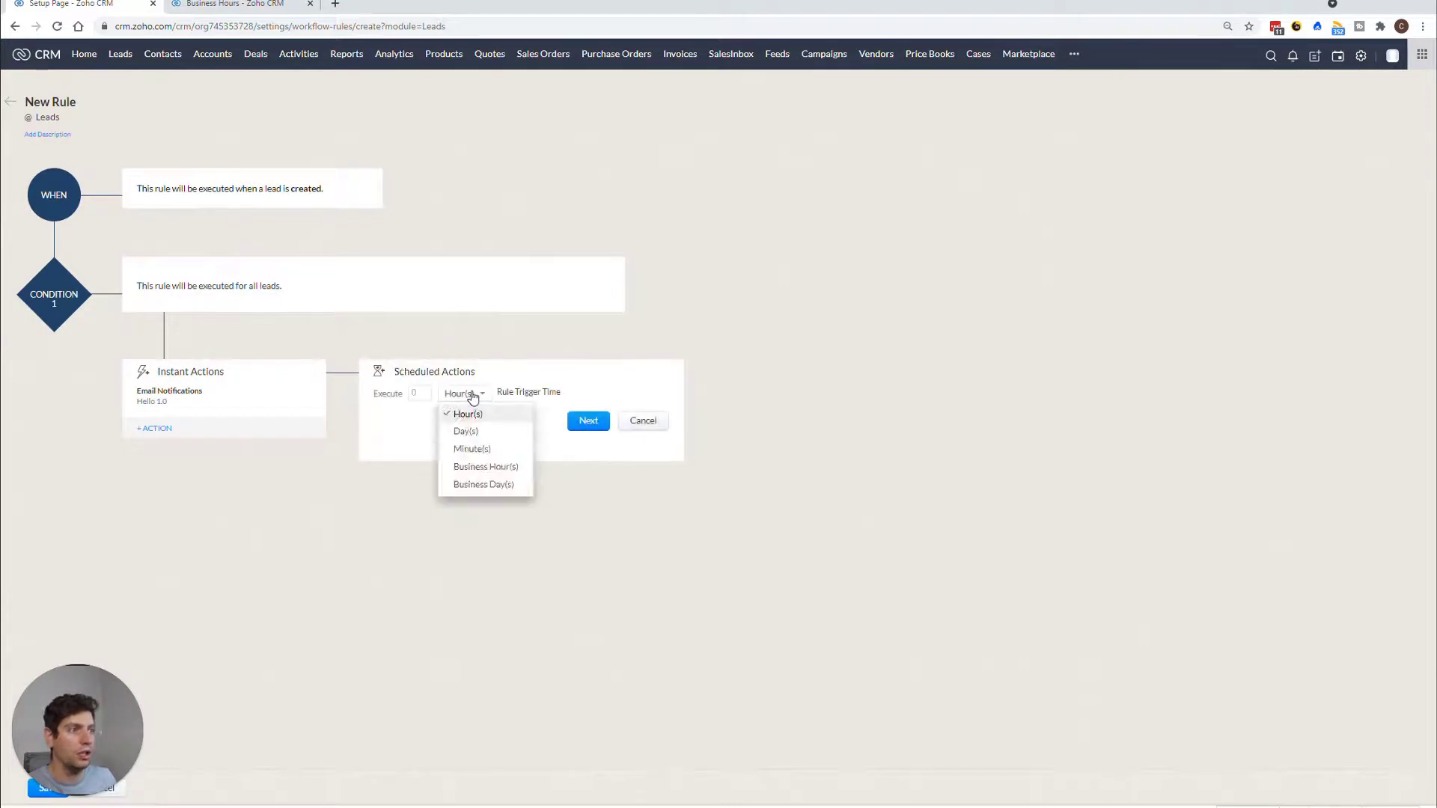
{"action": "left_click", "coordinate": [503, 486]}
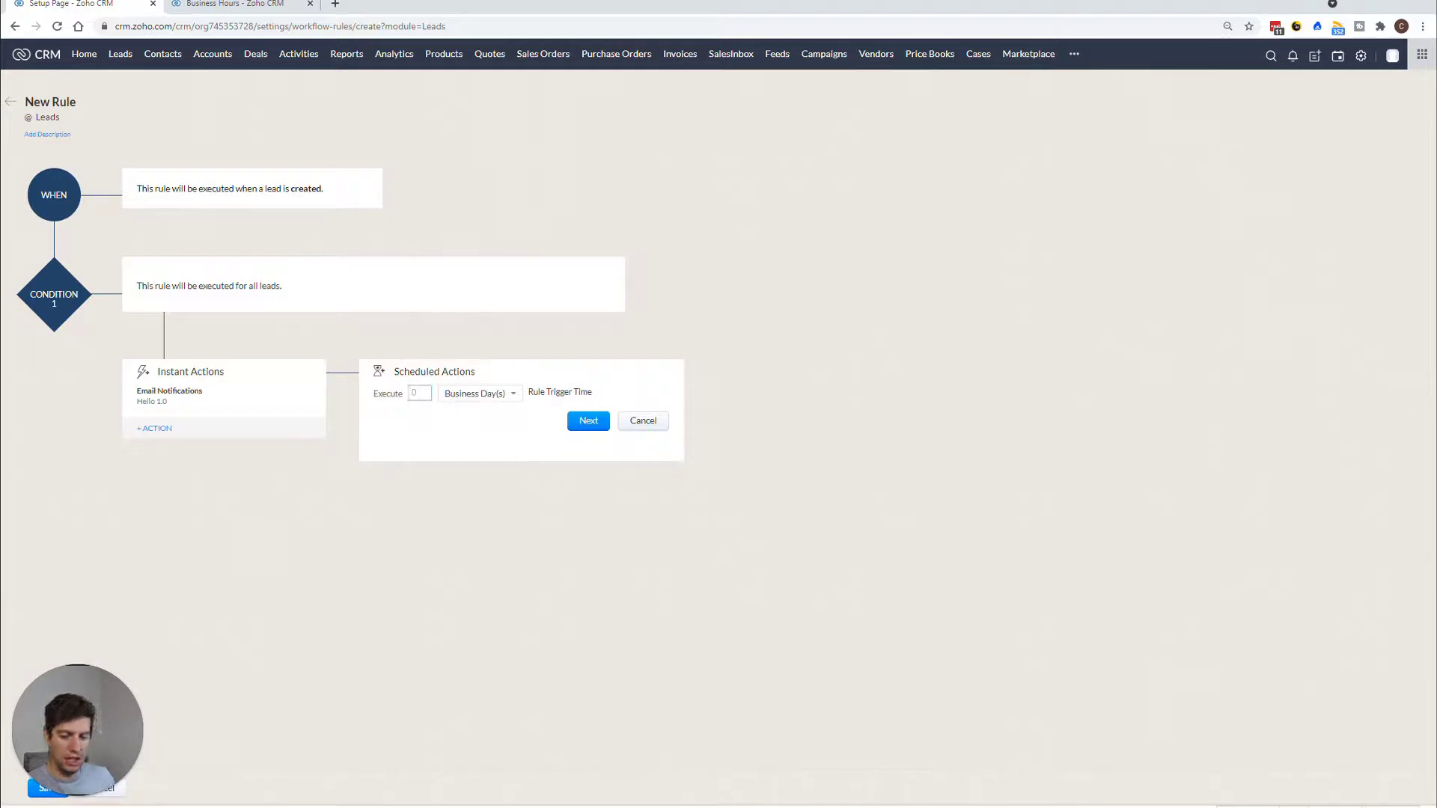
Confirm the 1 business day delay and create a new email notification named Hello 1.1.
{"action": "left_click", "coordinate": [588, 420]}
{"action": "left_click", "coordinate": [397, 413]}
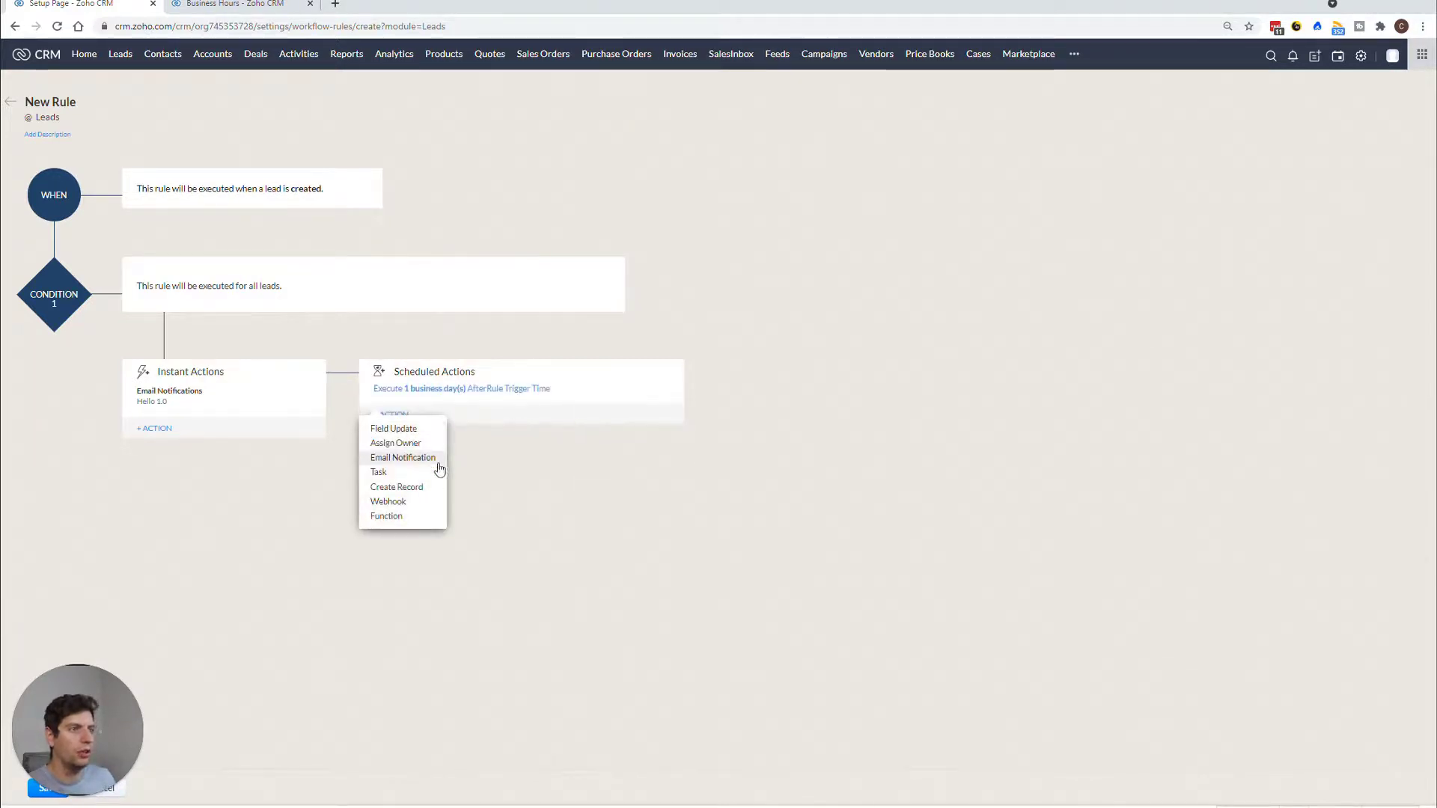
{"action": "left_click", "coordinate": [413, 458]}
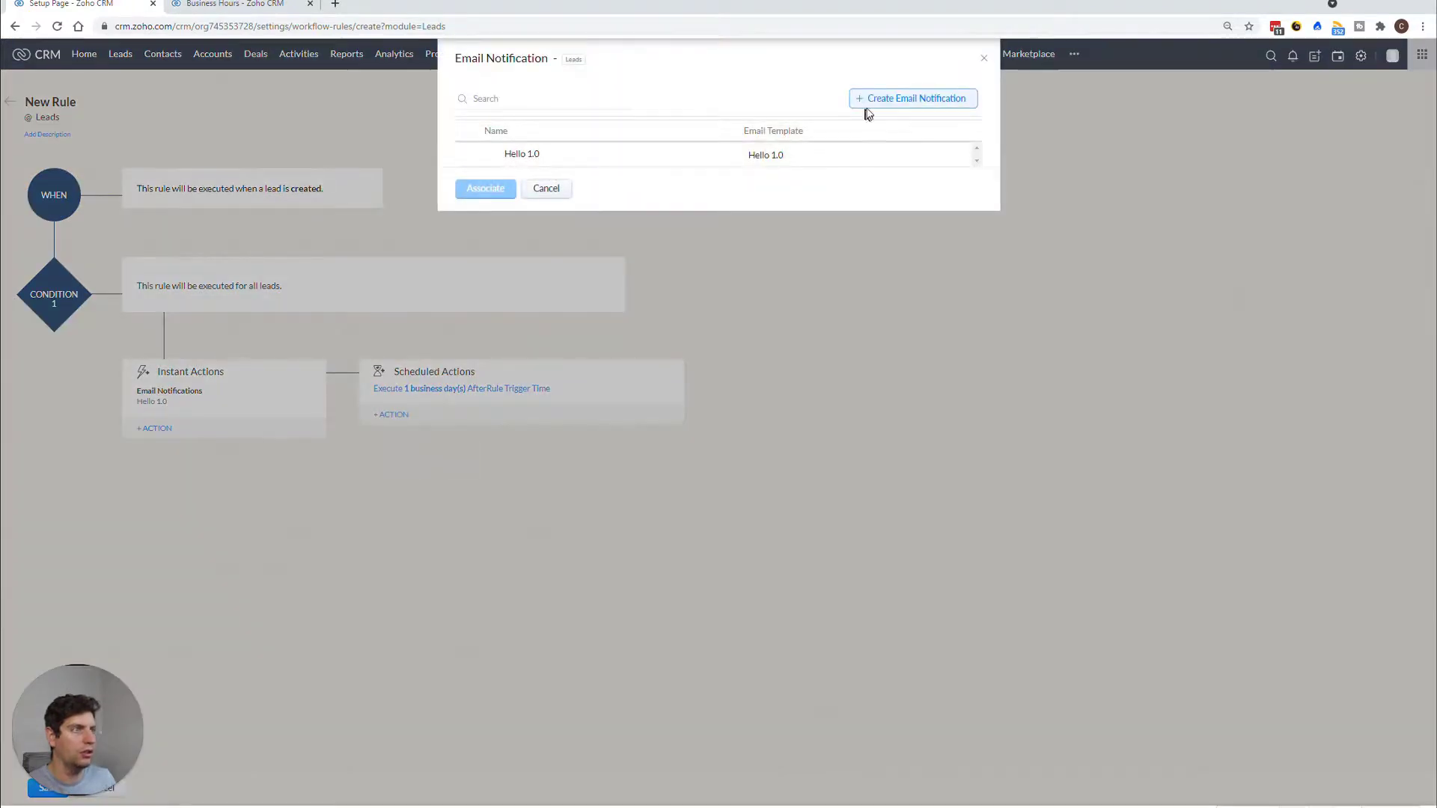
{"action": "left_click", "coordinate": [898, 101]}
{"action": "left_click", "coordinate": [748, 101]}
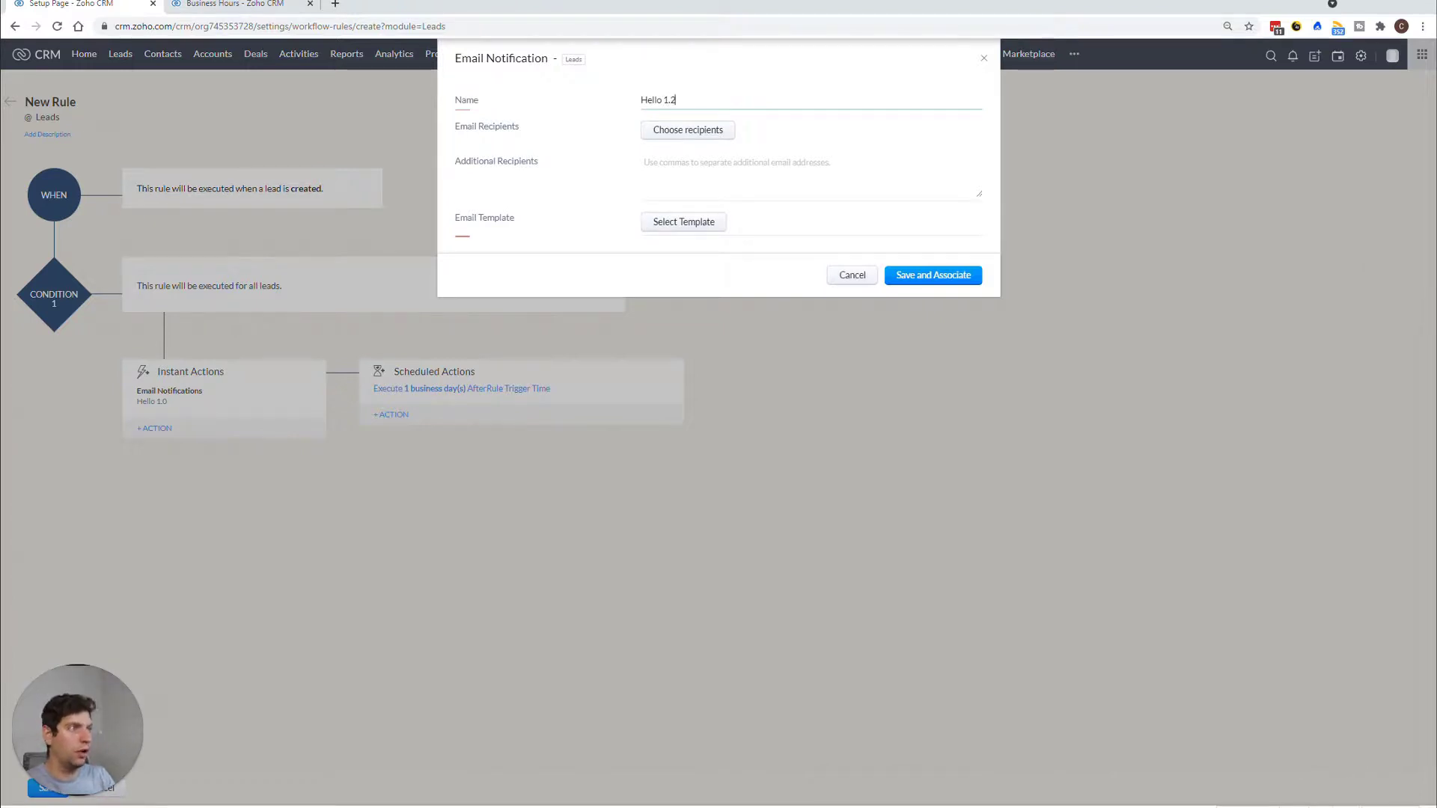
Send Hello 1.1 to the lead's Email using template Hello 1.0, then save and associate it.
{"action": "left_click", "coordinate": [680, 132]}
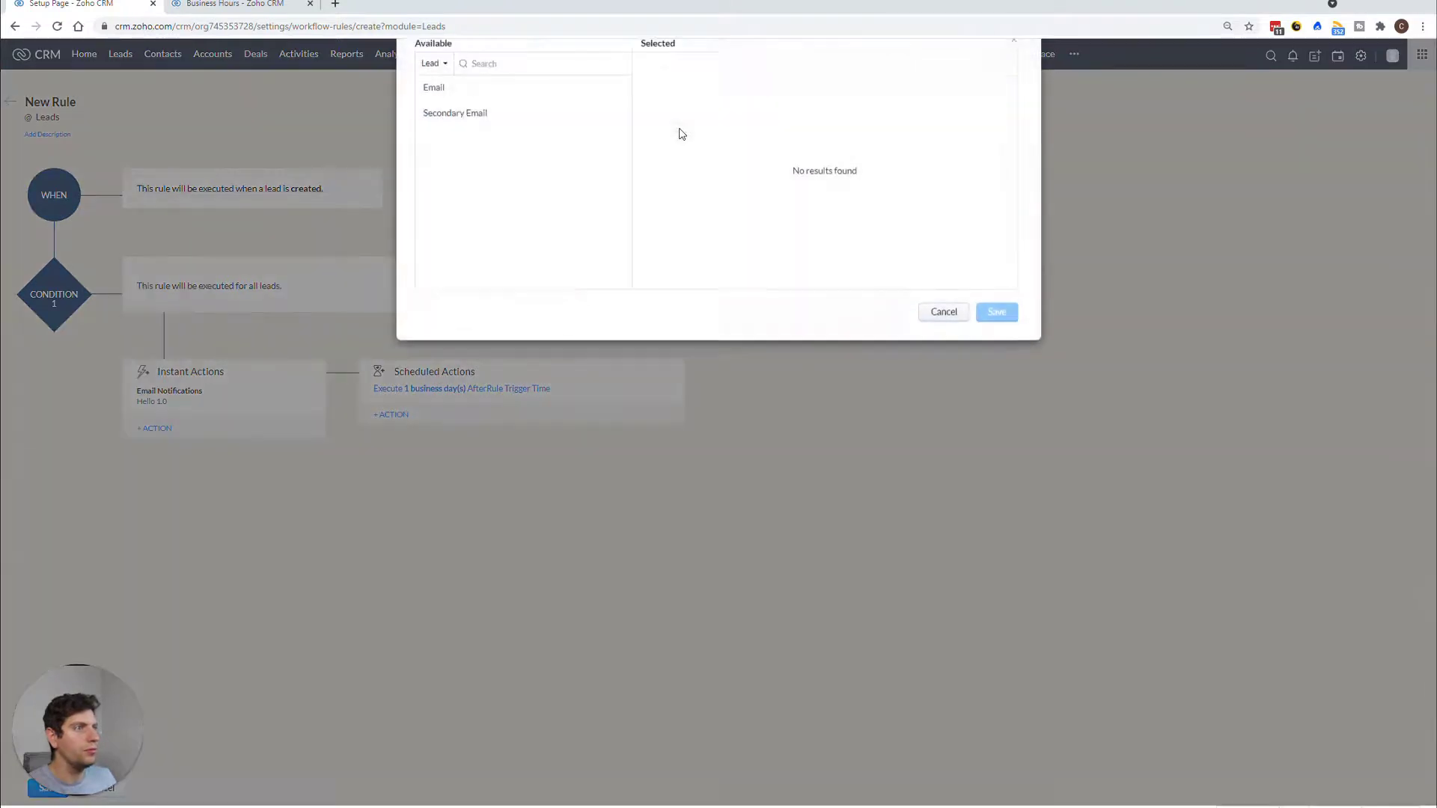
{"action": "left_click", "coordinate": [465, 118]}
{"action": "left_click", "coordinate": [998, 337]}
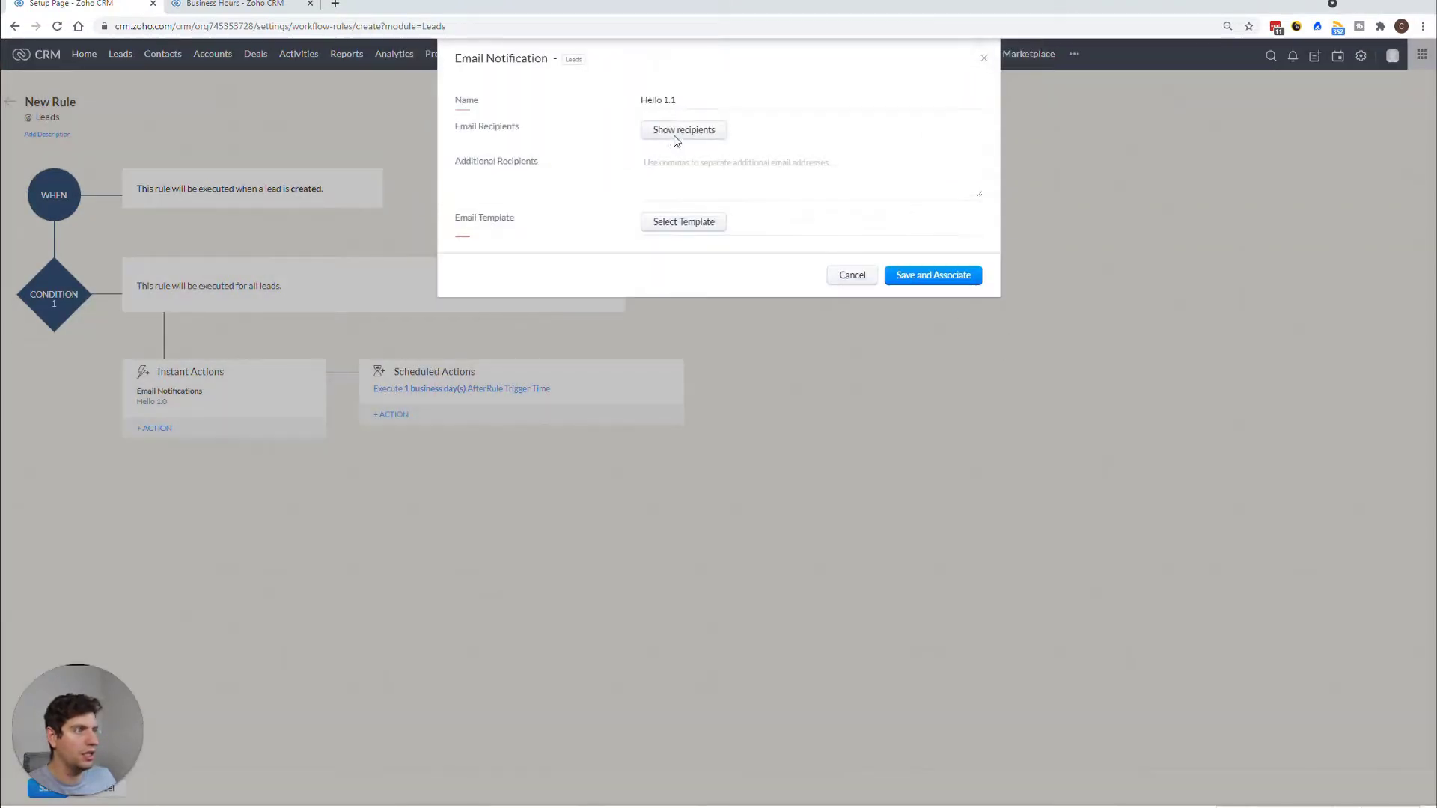
{"action": "left_click", "coordinate": [662, 227]}
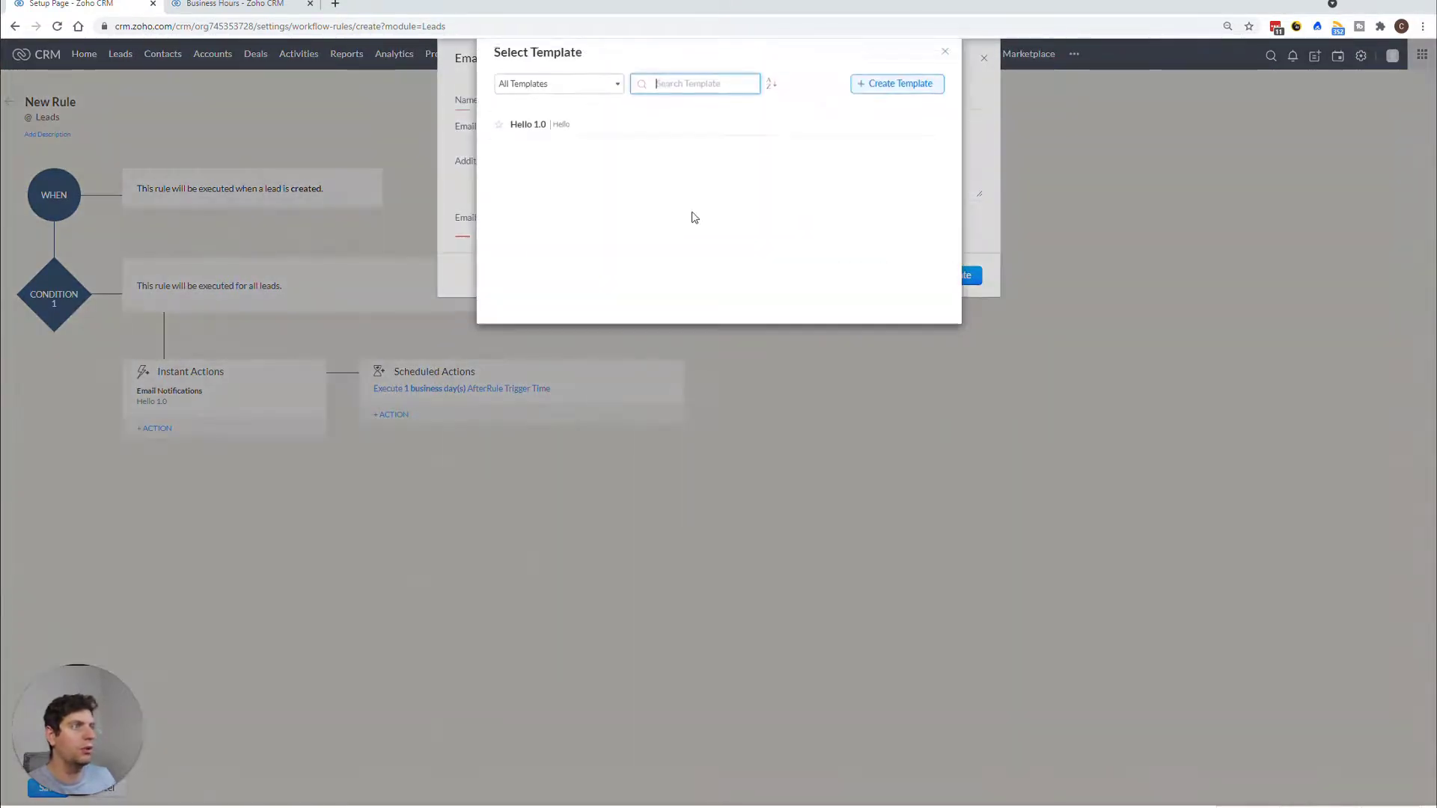
{"action": "left_click", "coordinate": [527, 130]}
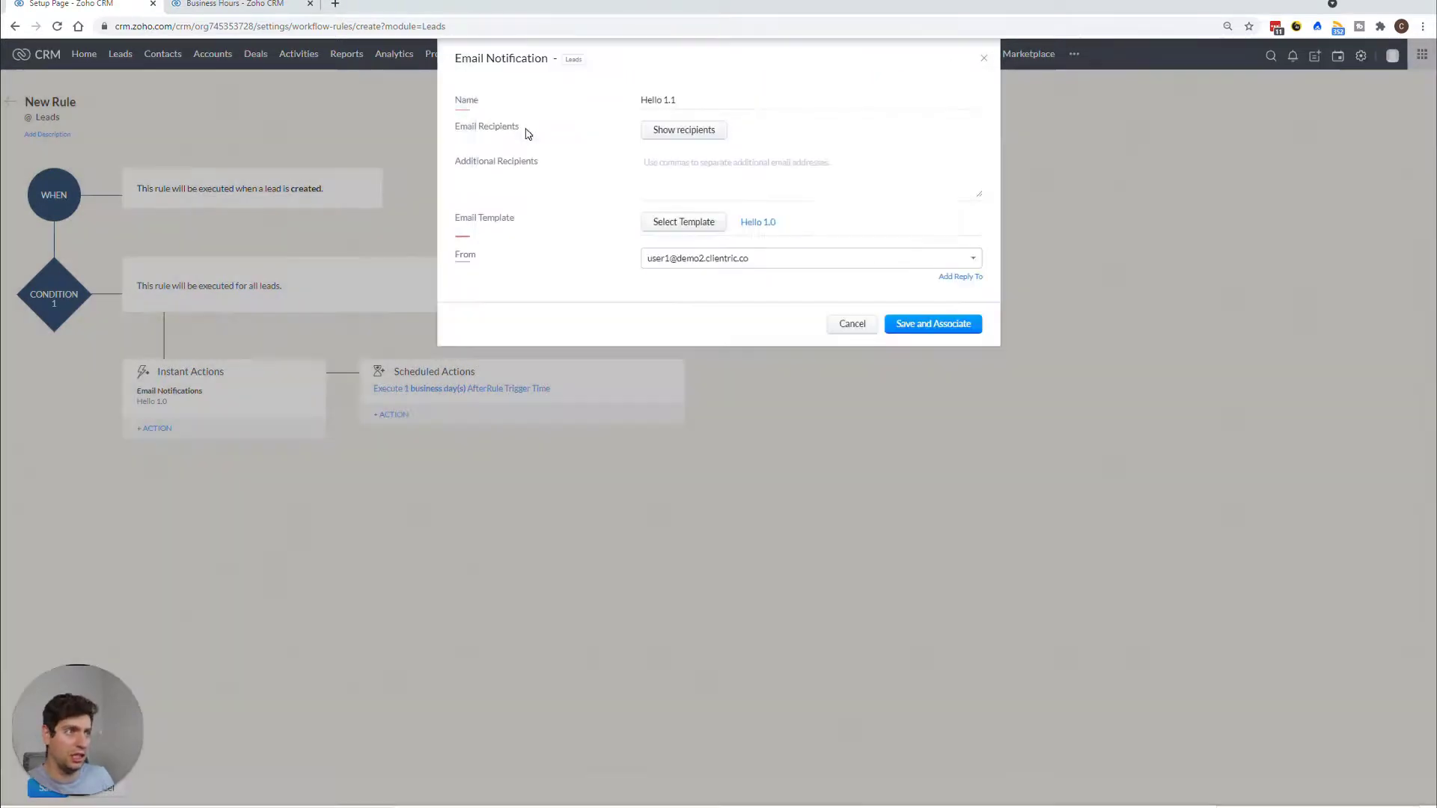
{"action": "left_click", "coordinate": [934, 324]}
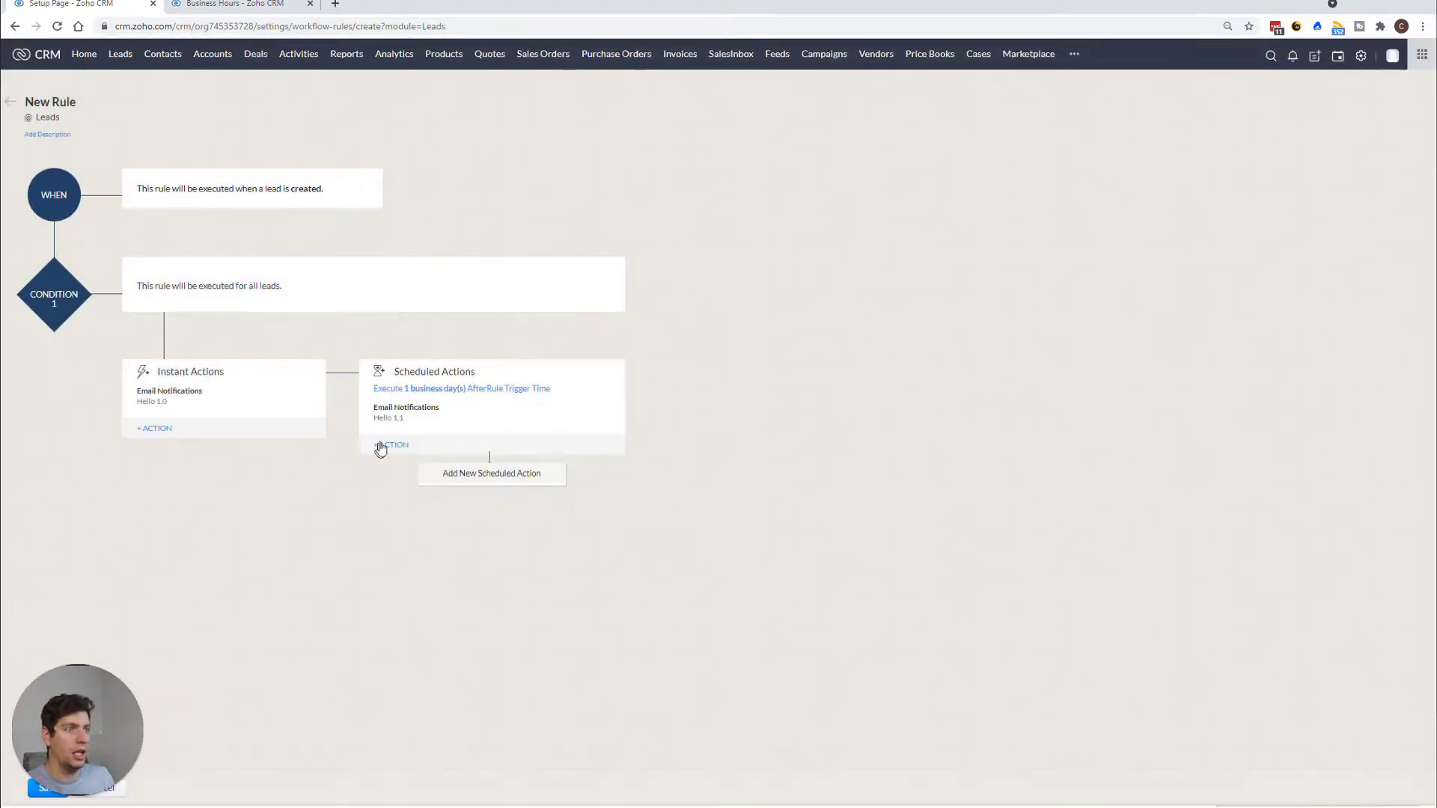
Add a second scheduled action timed 2 Business Day(s) after the trigger.
{"action": "left_click", "coordinate": [381, 446]}
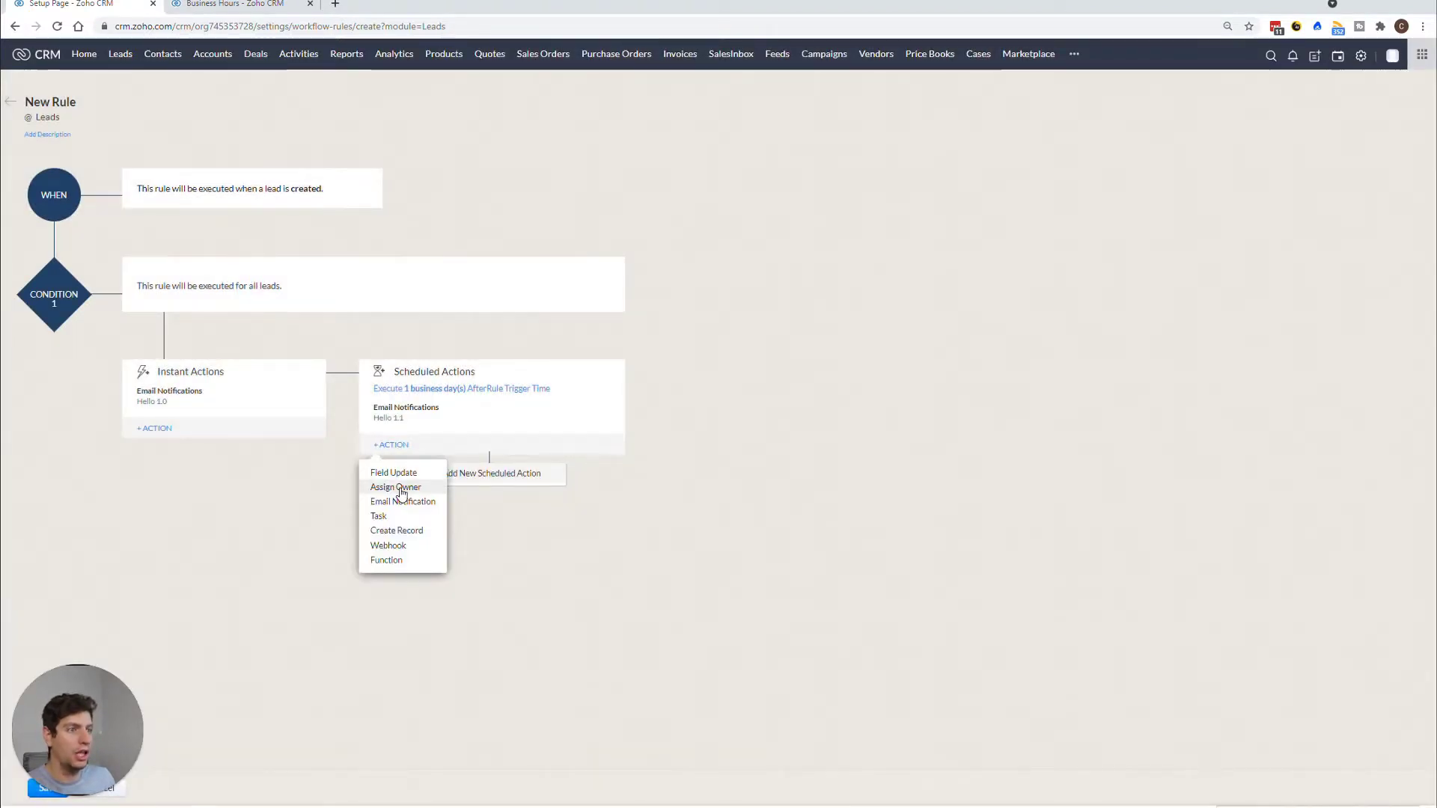
{"action": "left_click", "coordinate": [542, 473]}
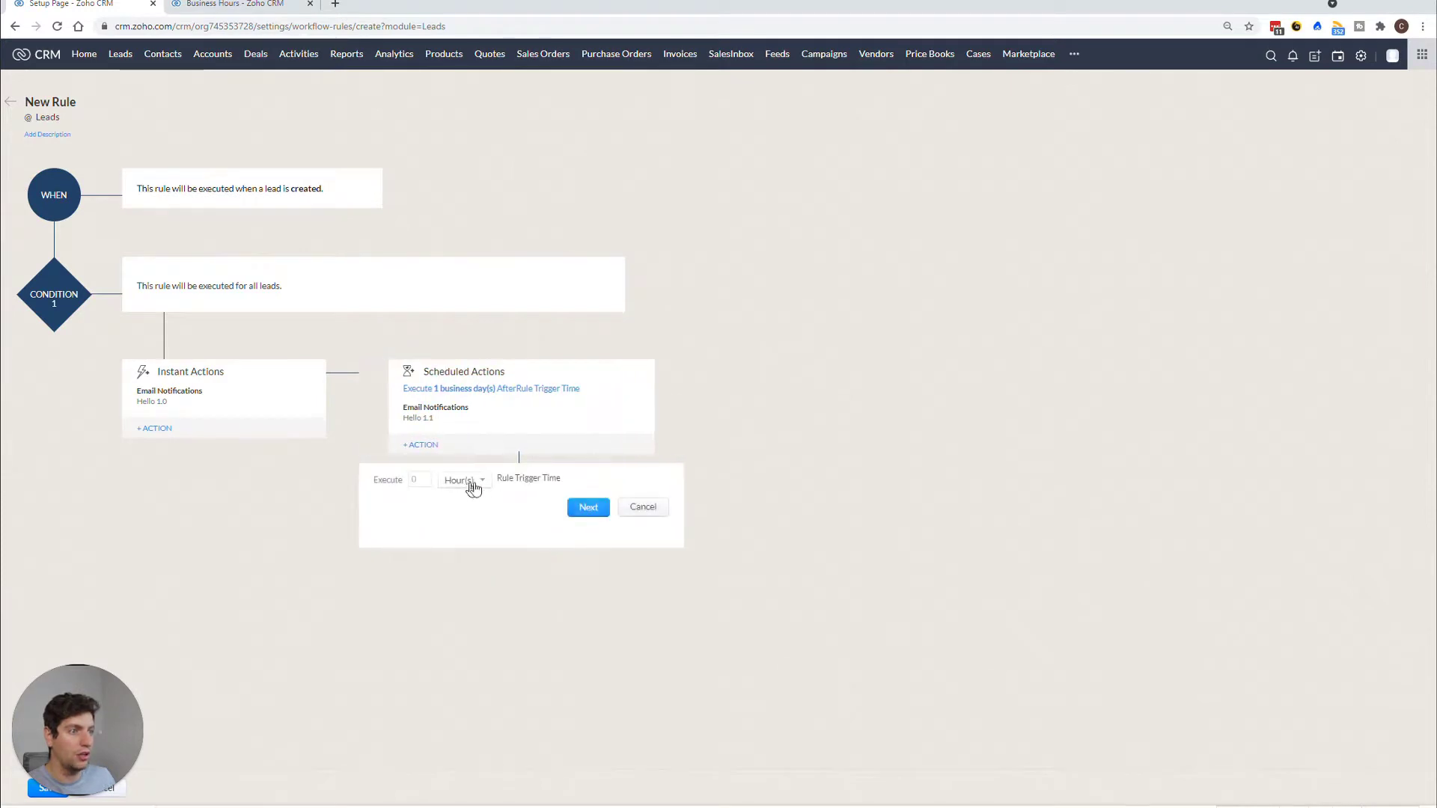
{"action": "type", "text": "2"}
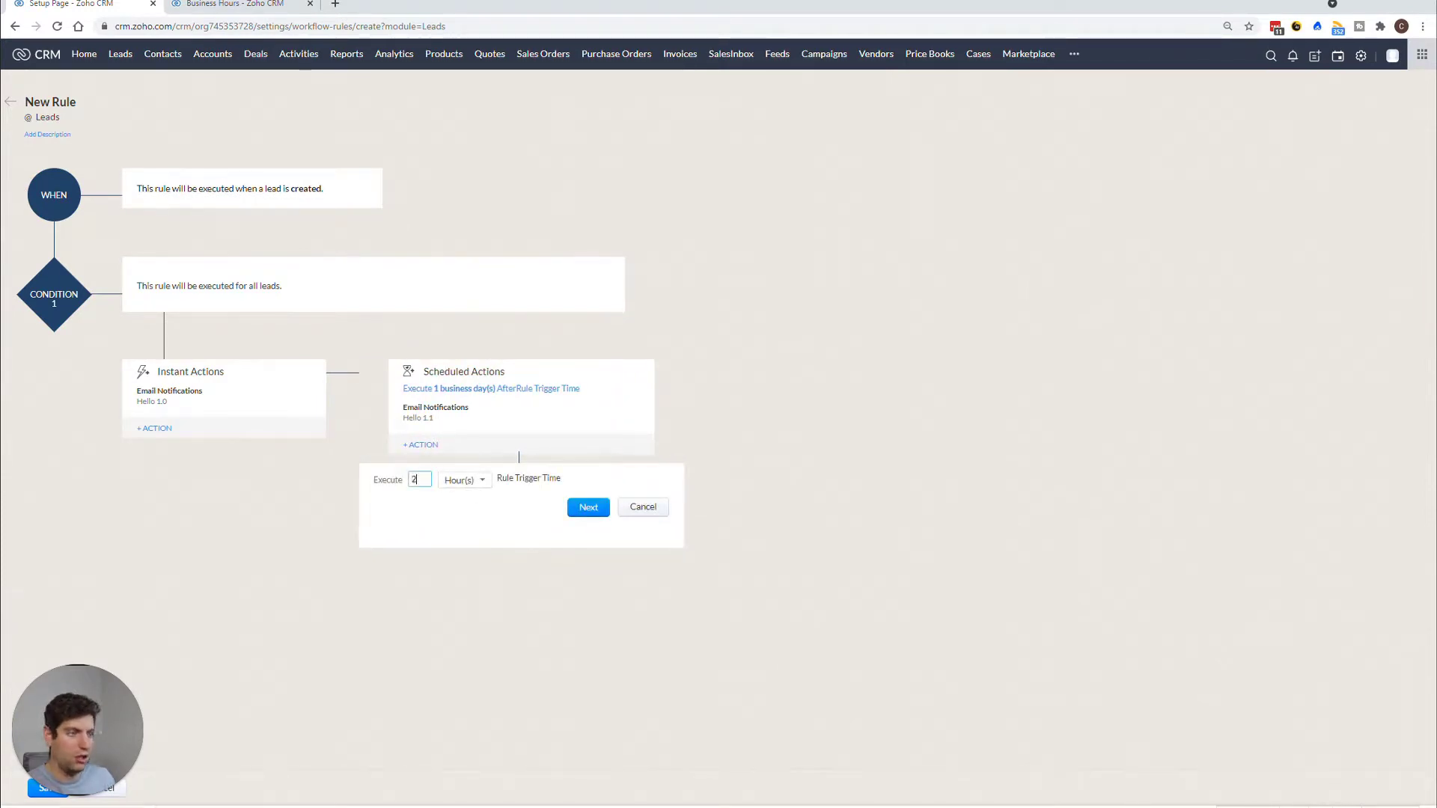
{"action": "left_click", "coordinate": [464, 479]}
{"action": "left_click", "coordinate": [482, 571]}
{"action": "left_click", "coordinate": [584, 510]}
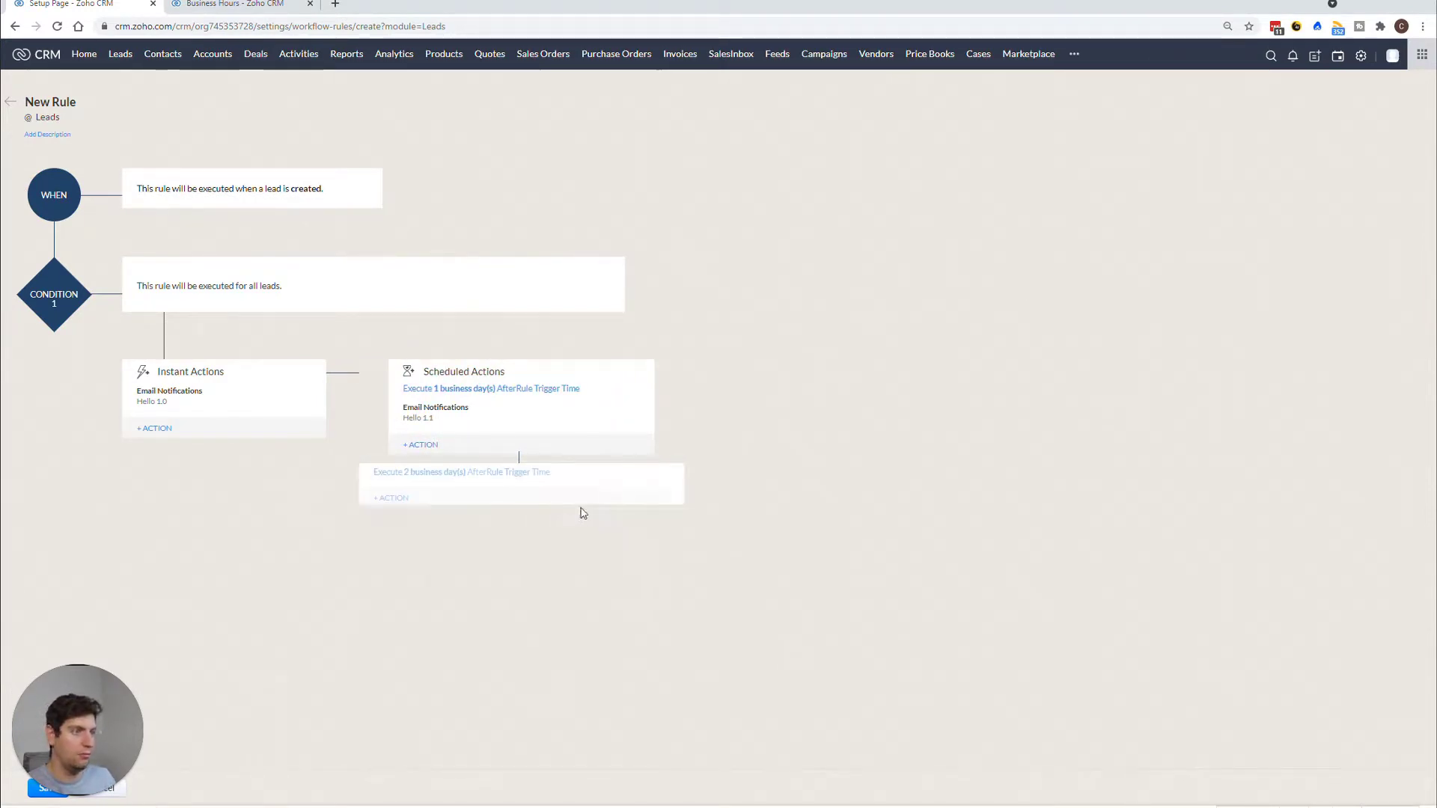
Create a new email notification for this step named Hello 1.2.
{"action": "left_click", "coordinate": [406, 499]}
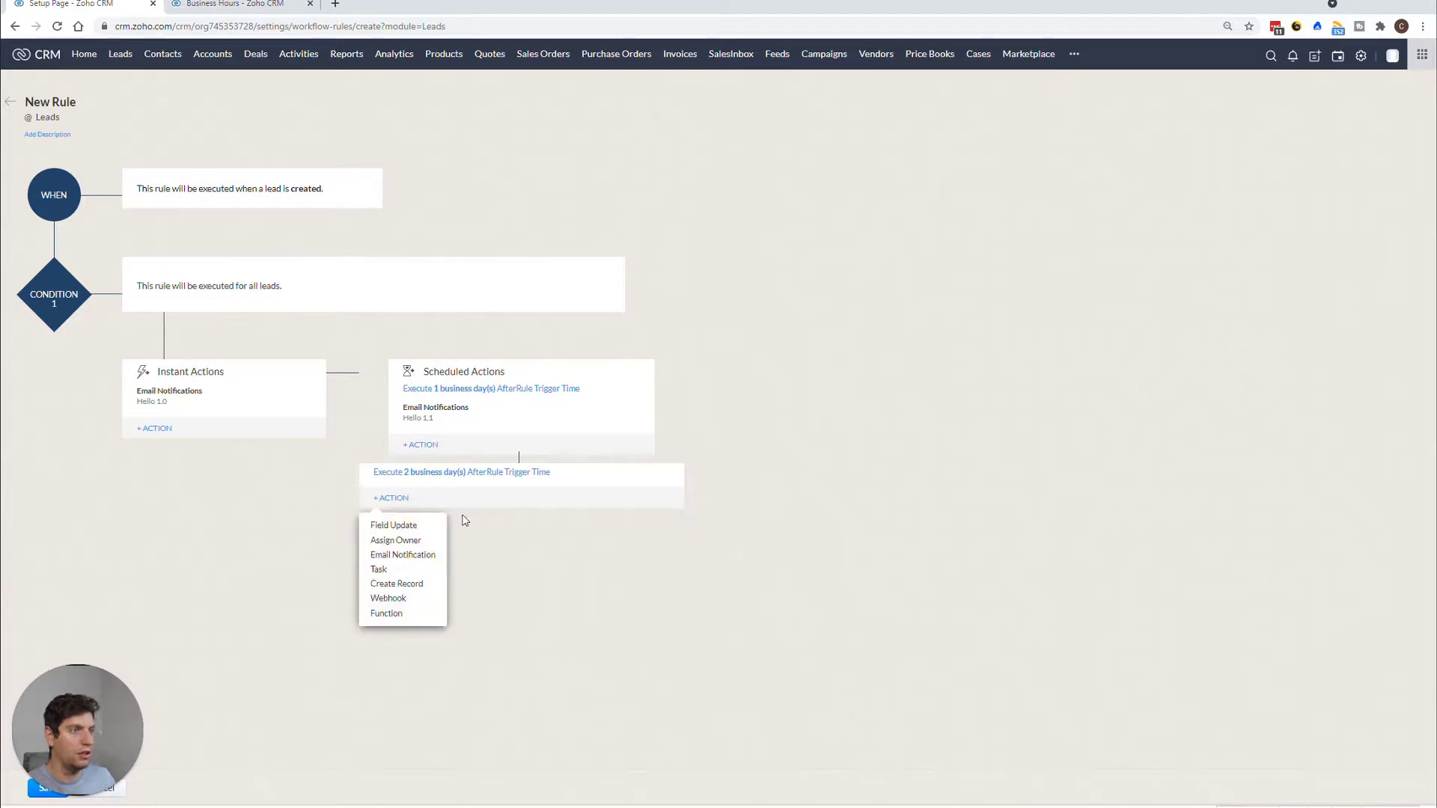
{"action": "left_click", "coordinate": [404, 557]}
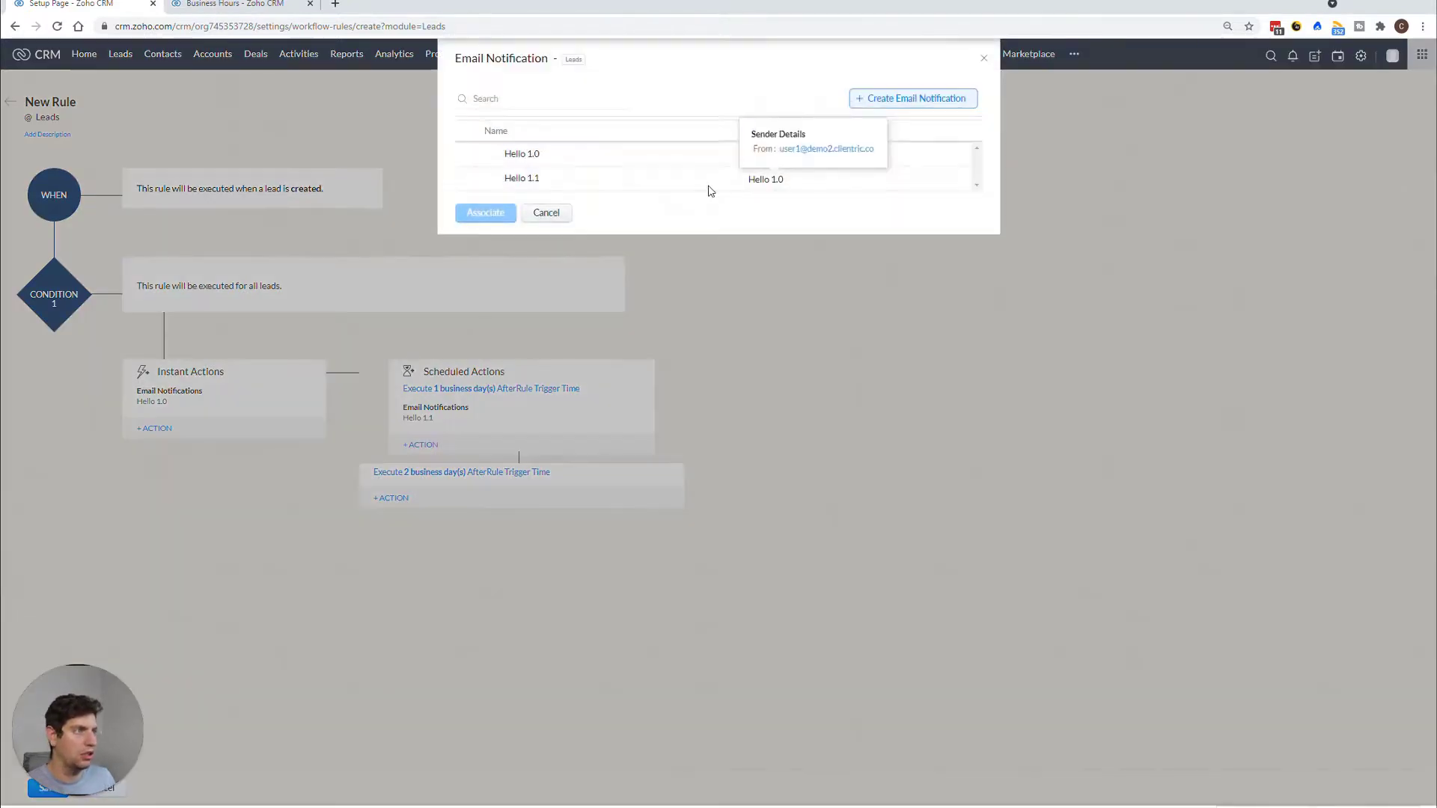
{"action": "left_click", "coordinate": [931, 101]}
{"action": "left_click", "coordinate": [682, 108]}
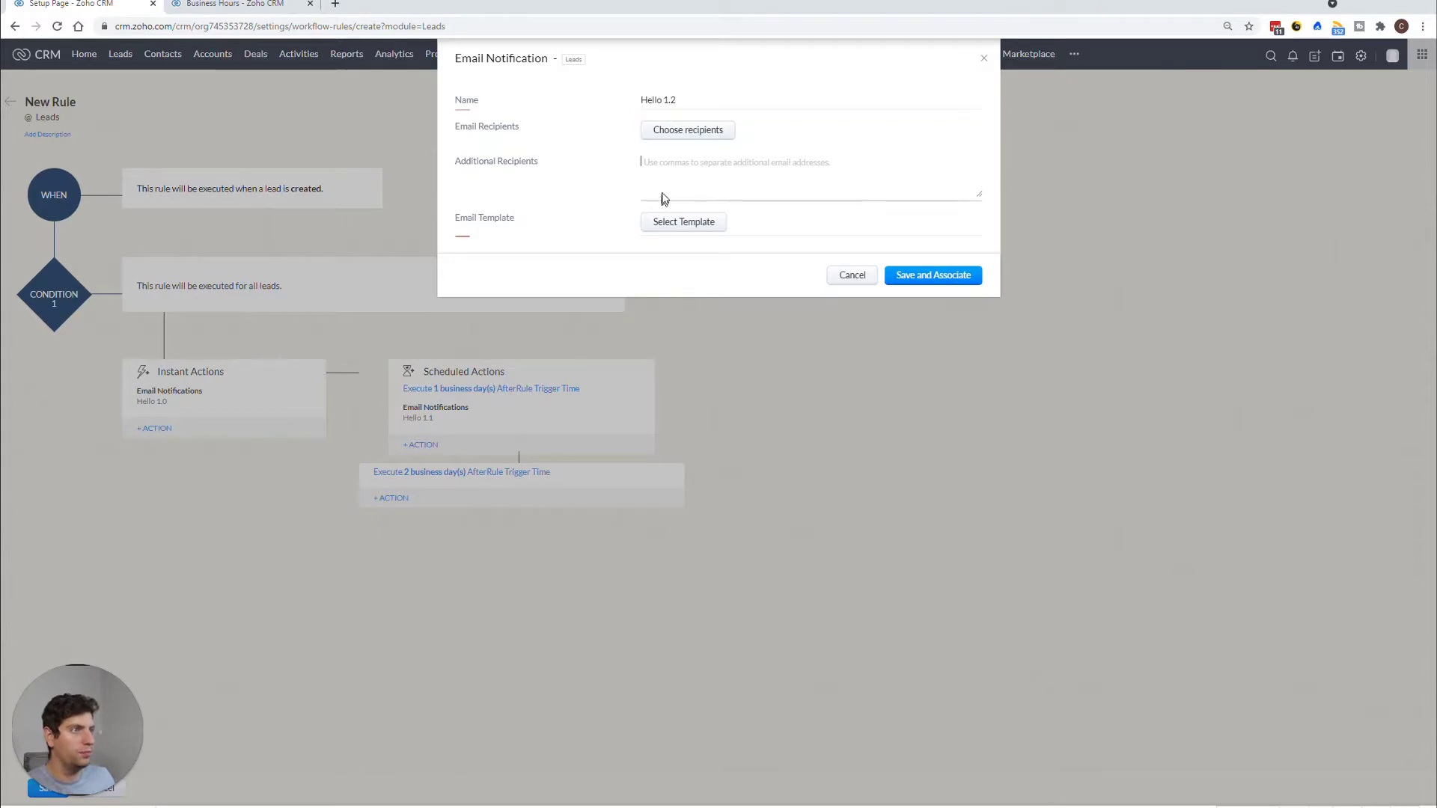
Base Hello 1.2 on template Hello 1.0, send it to the lead's Email, and associate it.
{"action": "left_click", "coordinate": [673, 223]}
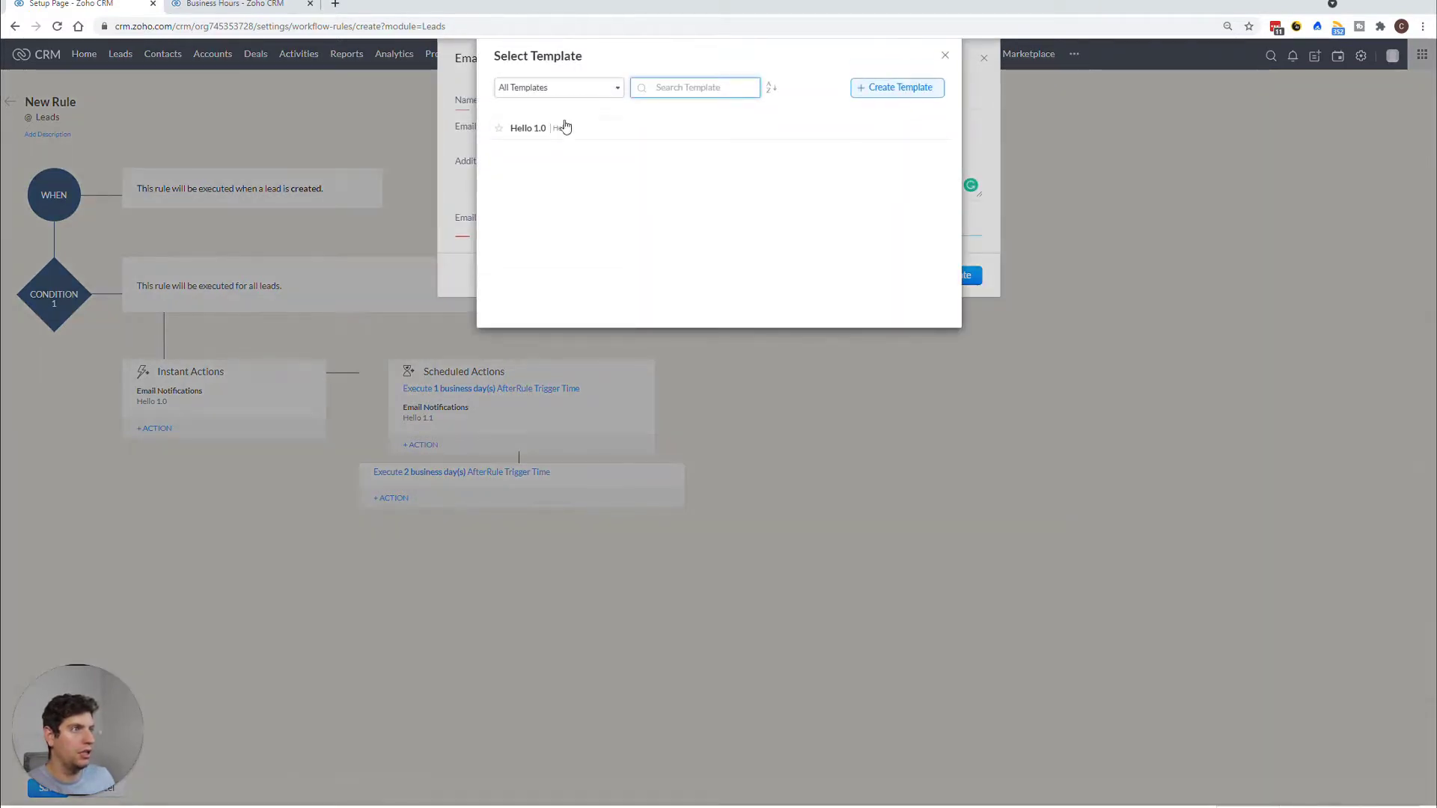
{"action": "left_click", "coordinate": [586, 136]}
{"action": "left_click", "coordinate": [688, 131]}
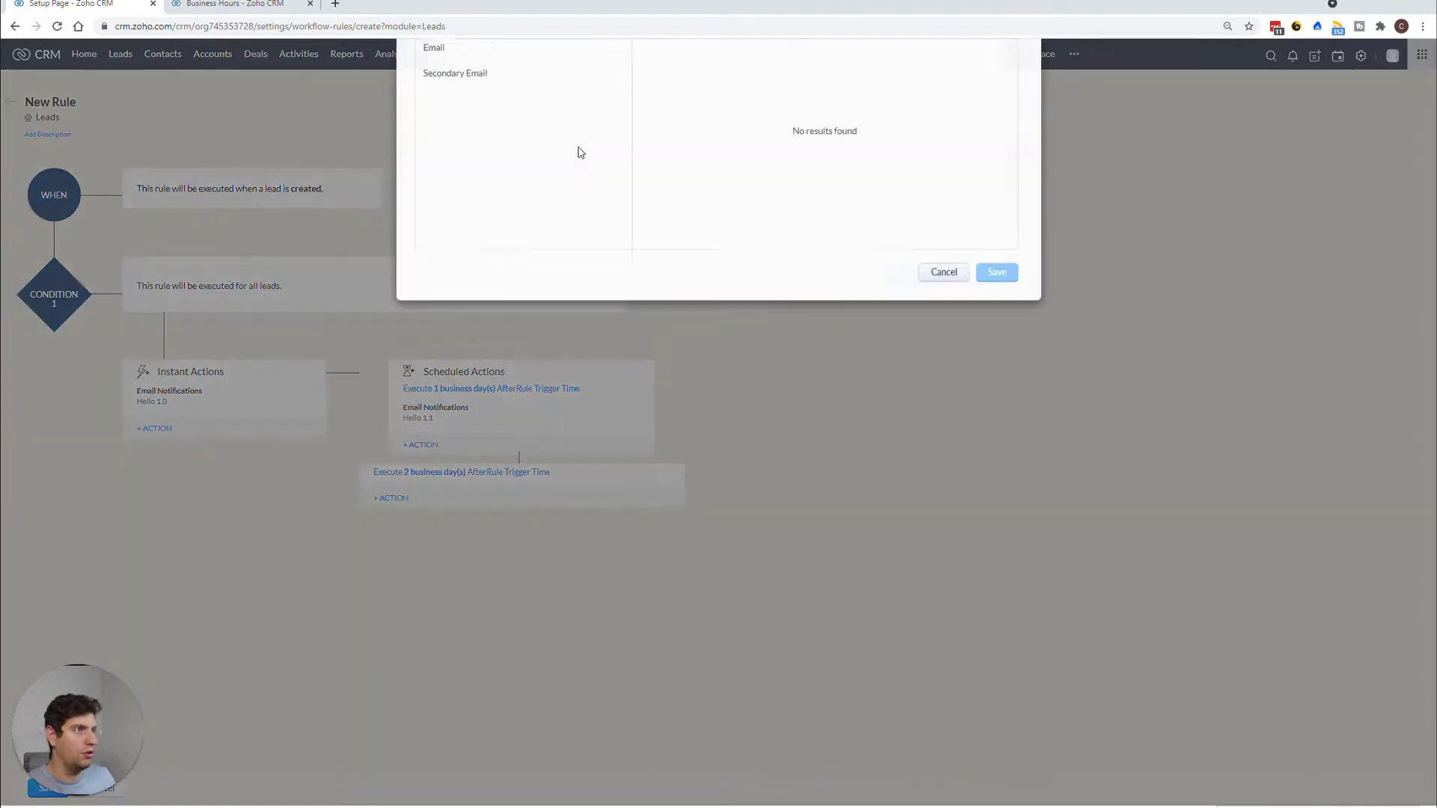
{"action": "left_click", "coordinate": [465, 112]}
{"action": "left_click", "coordinate": [998, 337]}
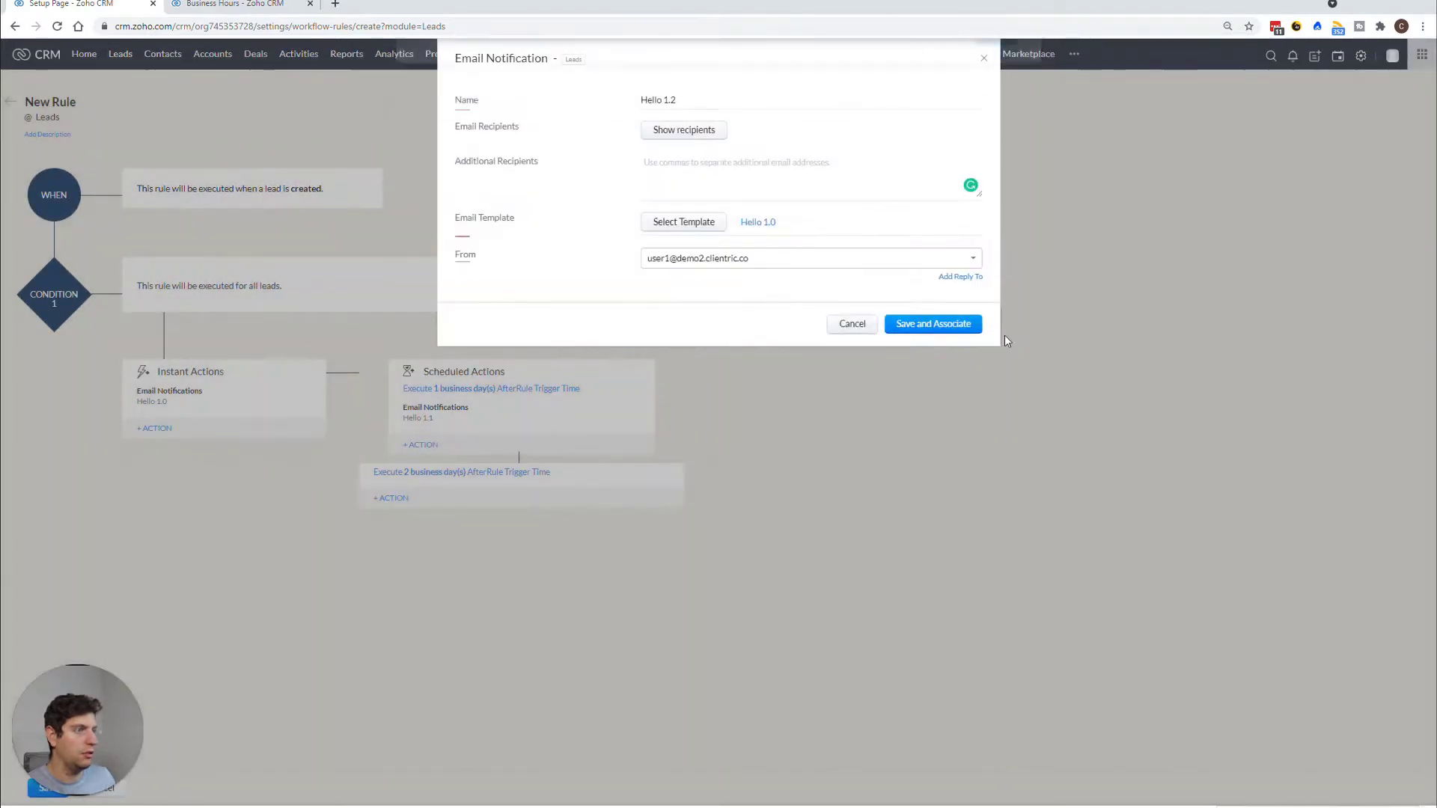
{"action": "left_click", "coordinate": [935, 320]}
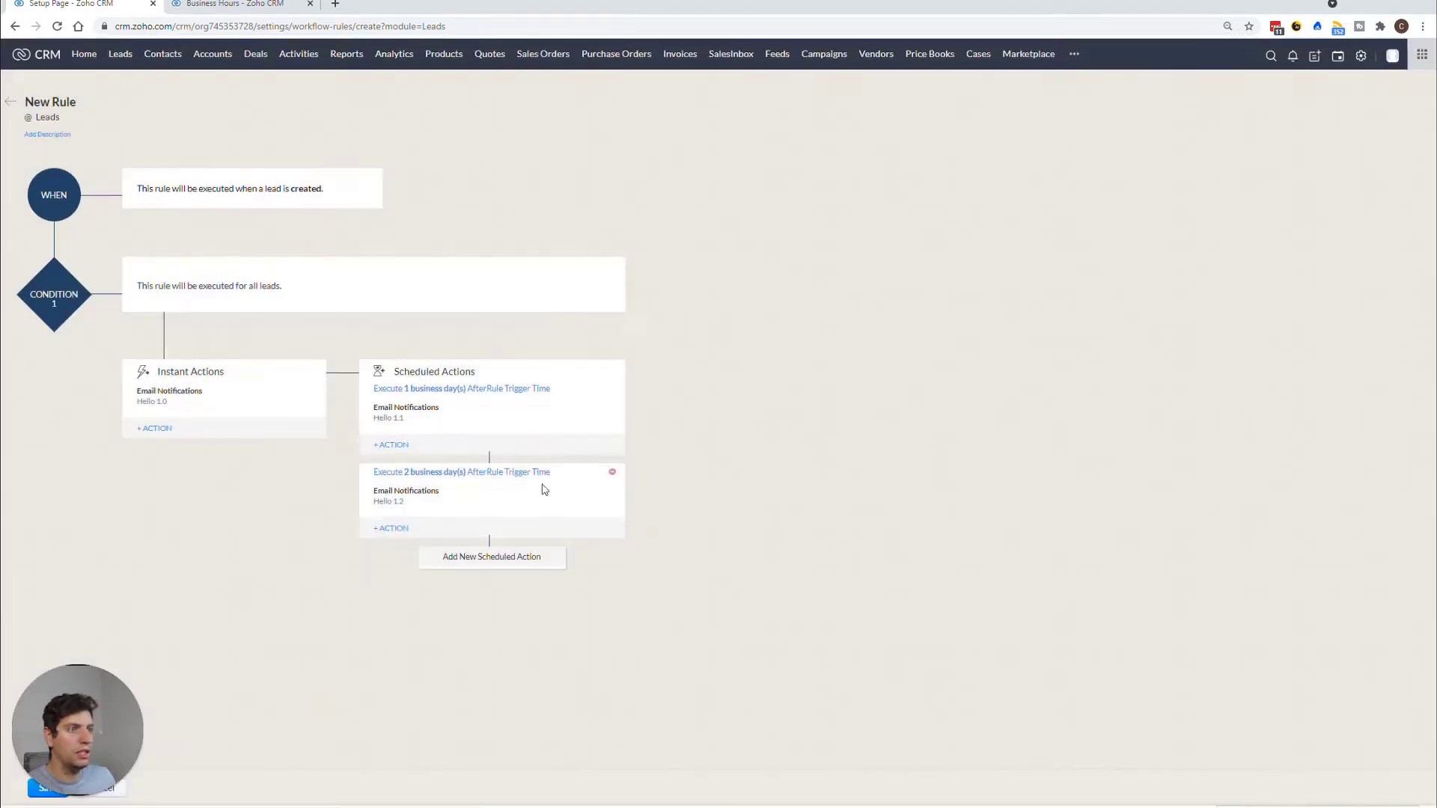
Add a scheduled action at 3 Business Day(s) that sends Hello 1.2.
{"action": "left_click", "coordinate": [483, 563]}
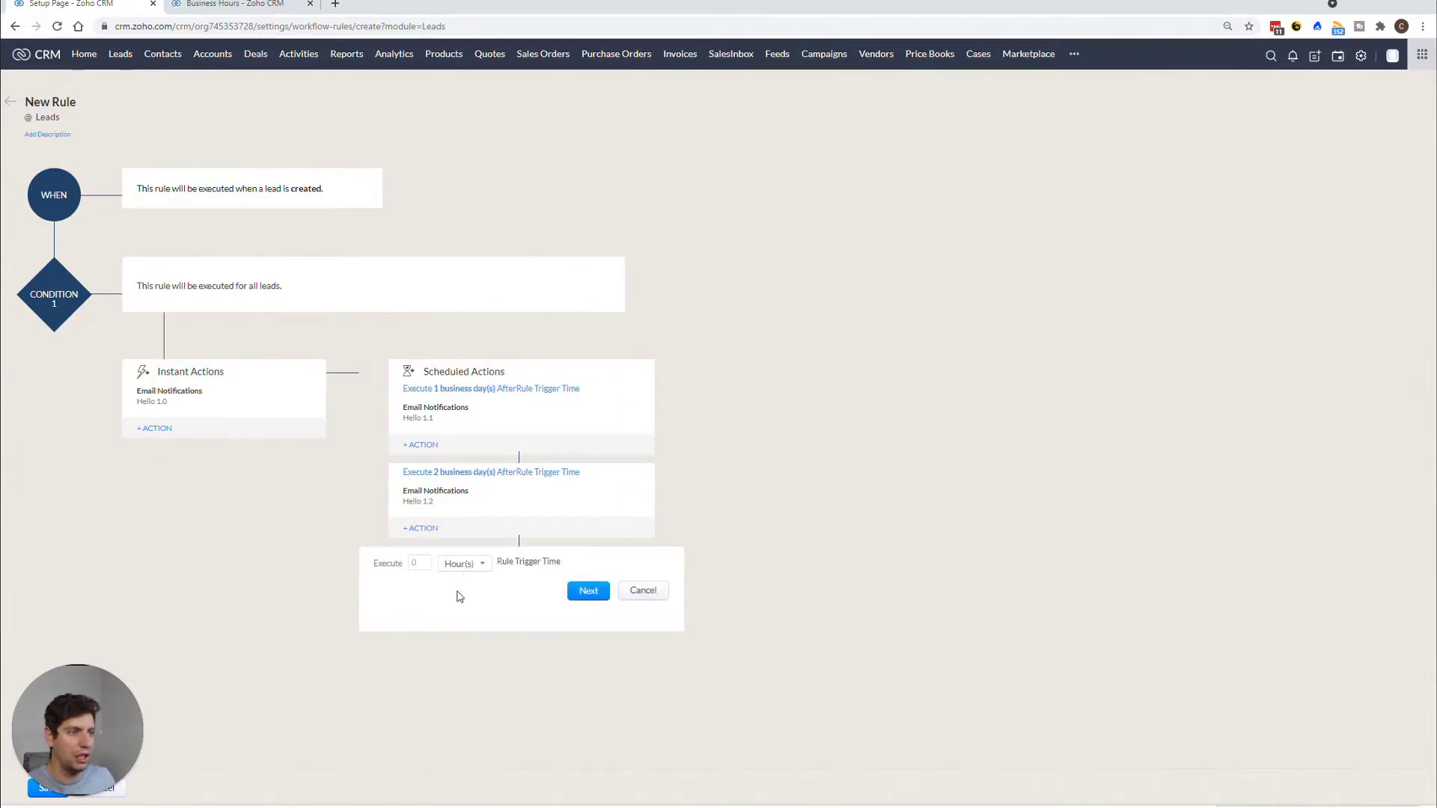
{"action": "left_click", "coordinate": [419, 563]}
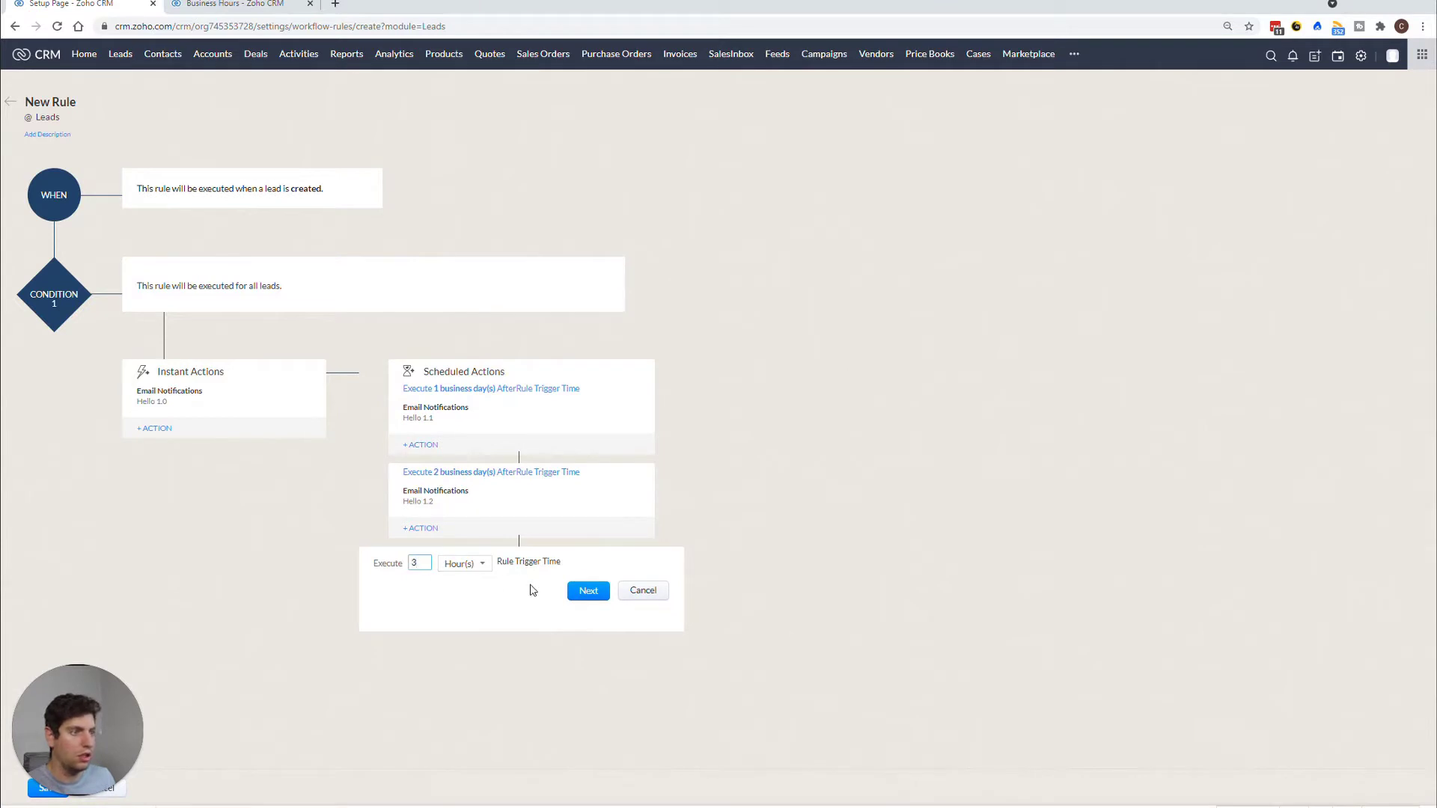
{"action": "type", "text": "3"}
{"action": "left_click", "coordinate": [485, 569]}
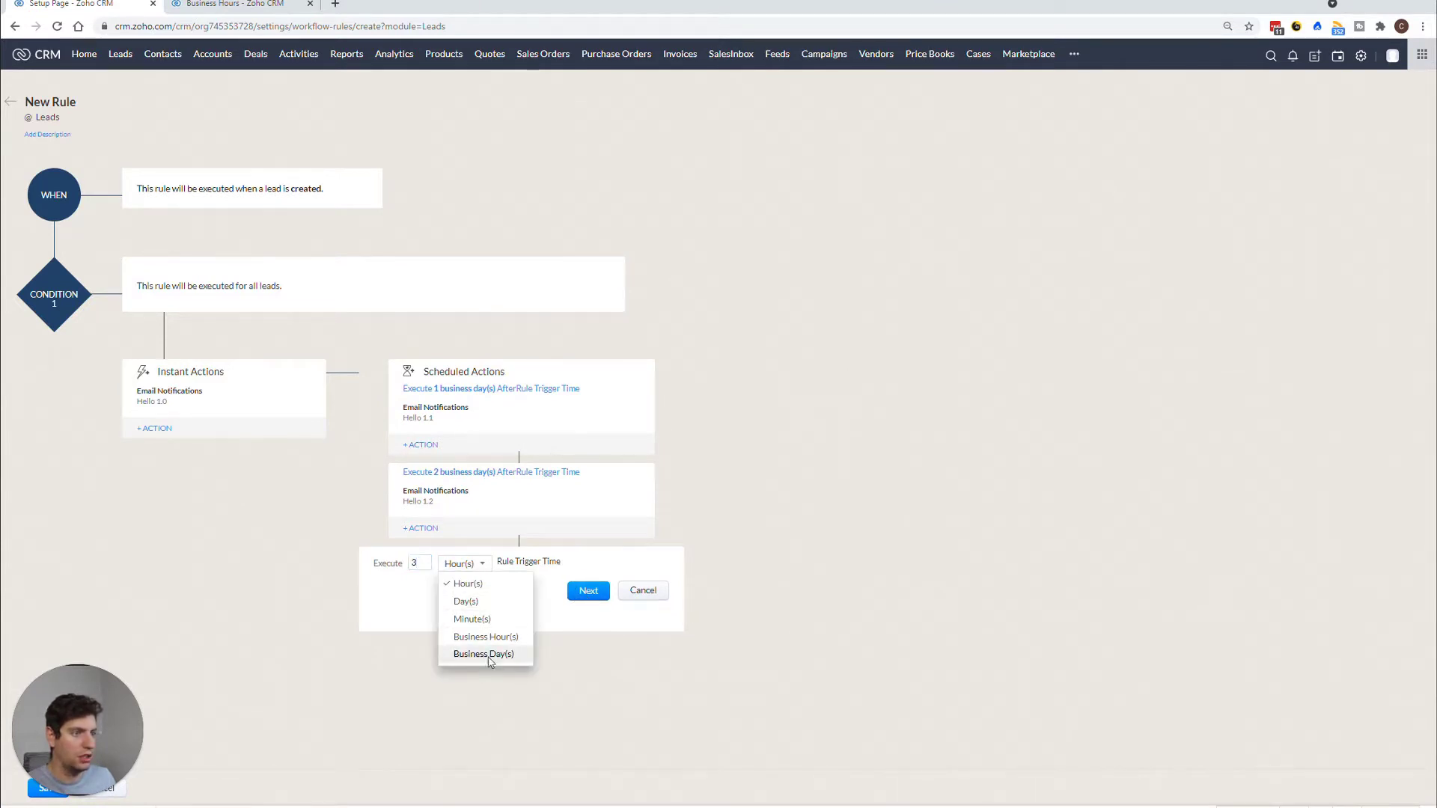
{"action": "left_click", "coordinate": [497, 651]}
{"action": "left_click", "coordinate": [582, 594]}
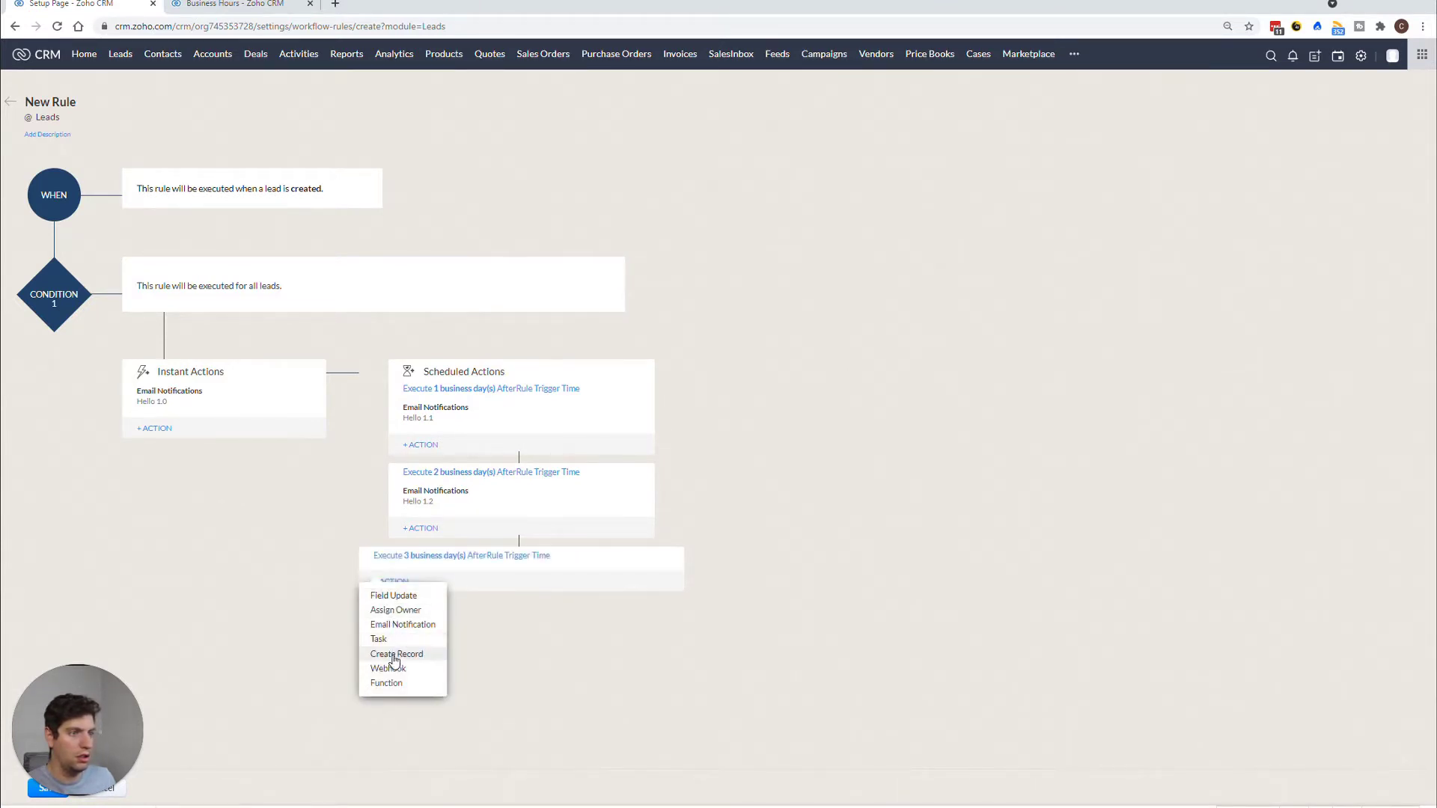
{"action": "left_click", "coordinate": [402, 624]}
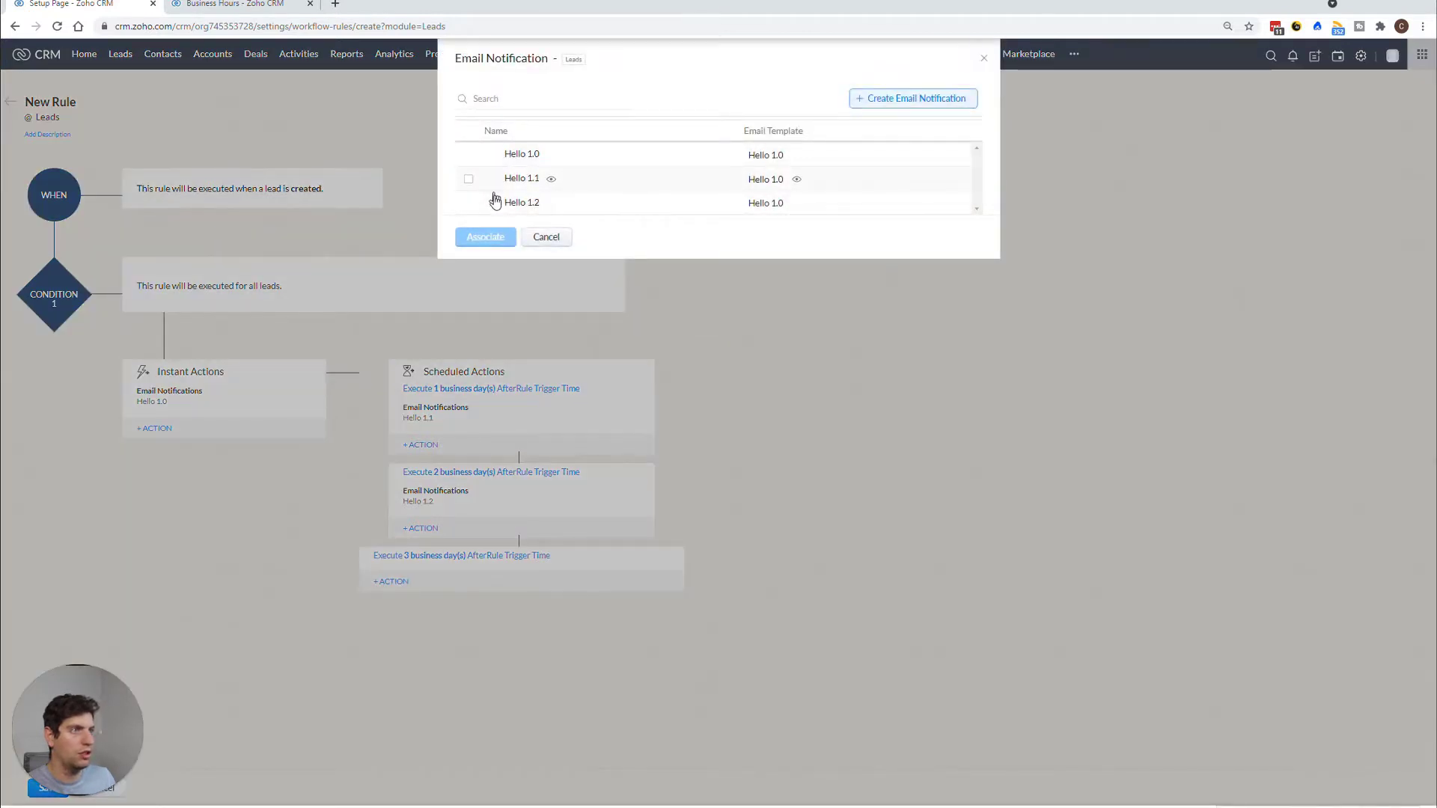
{"action": "left_click", "coordinate": [468, 202]}
{"action": "left_click", "coordinate": [485, 238]}
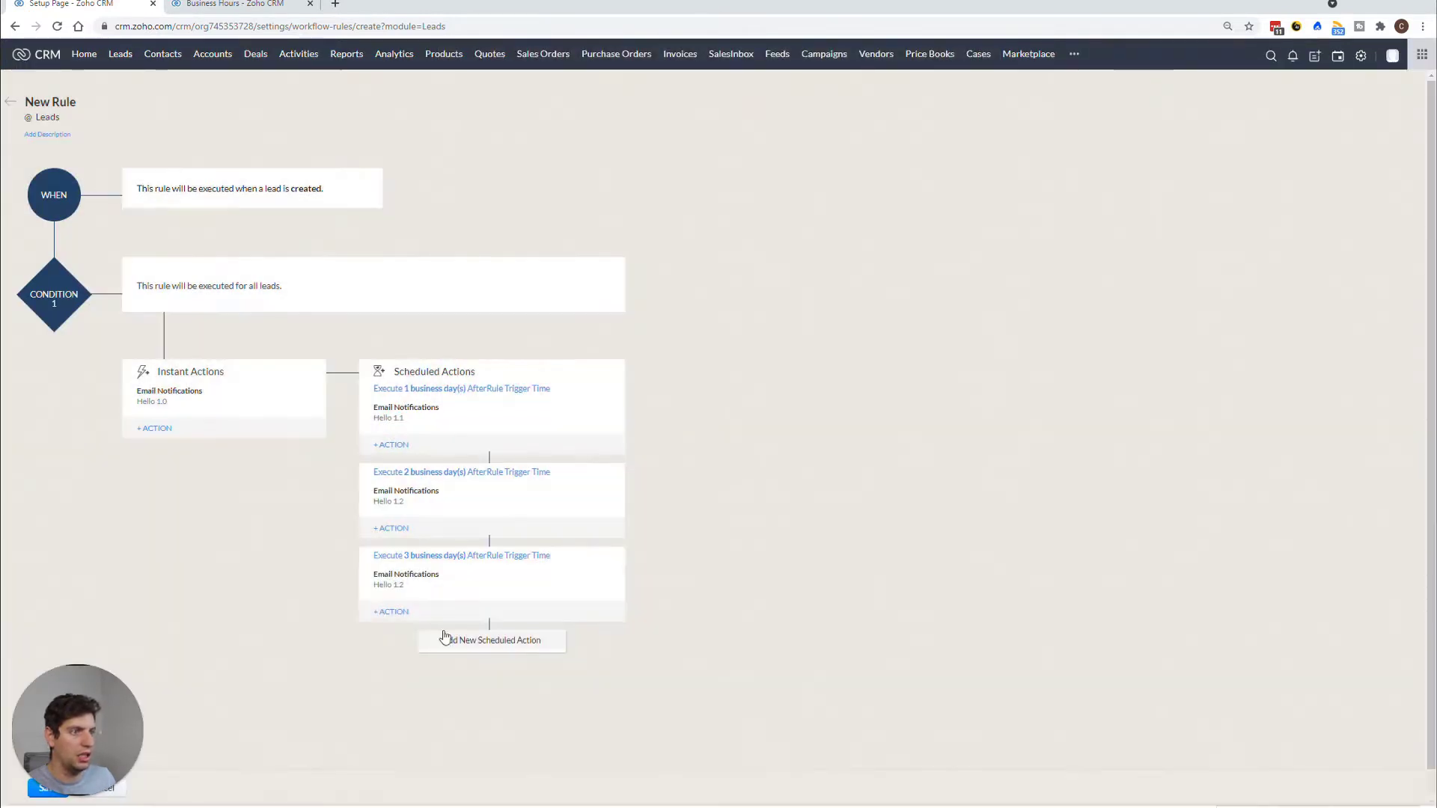
Add a scheduled action at 4 Business Day(s) that sends Hello 1.2.
{"action": "left_click", "coordinate": [477, 648]}
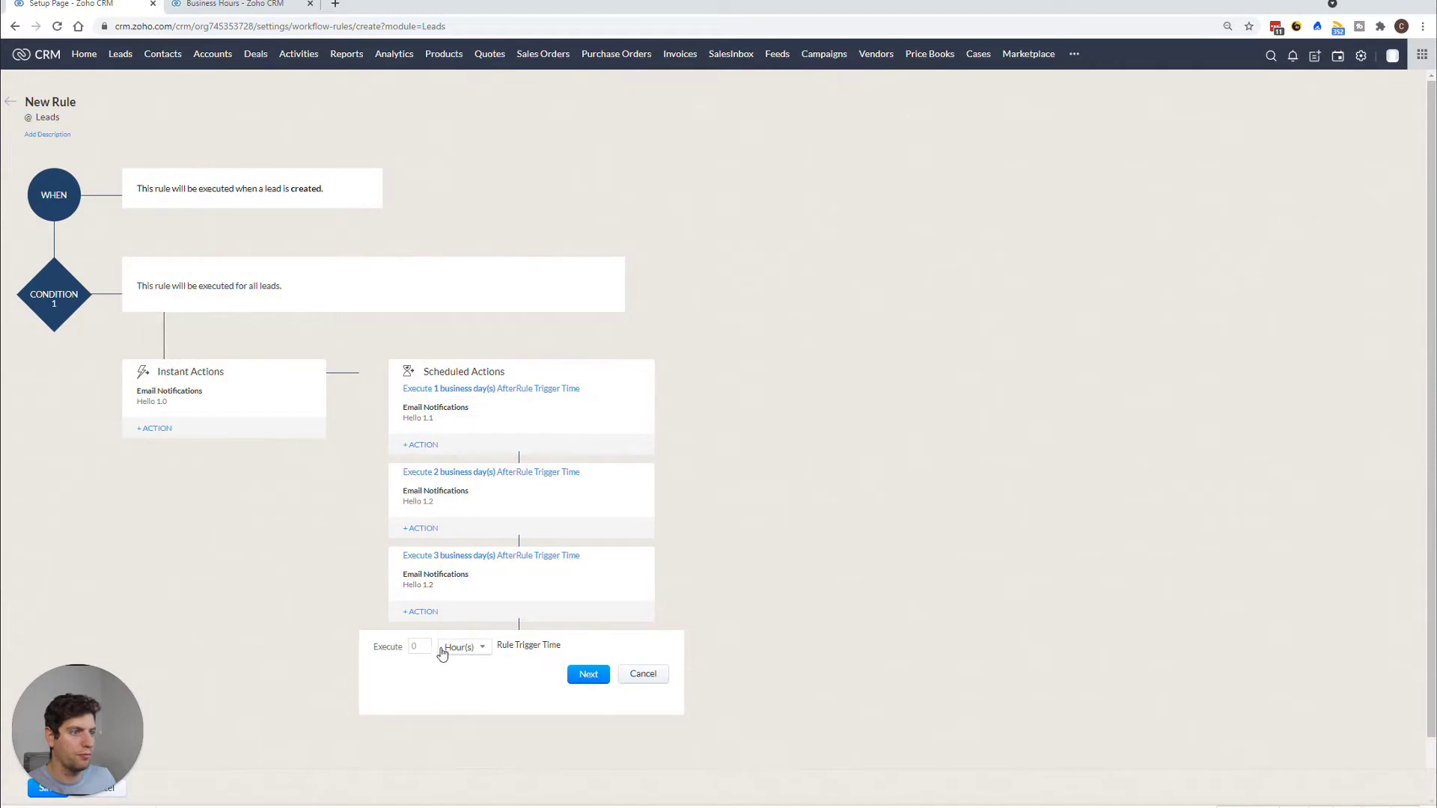
{"action": "type", "text": "4"}
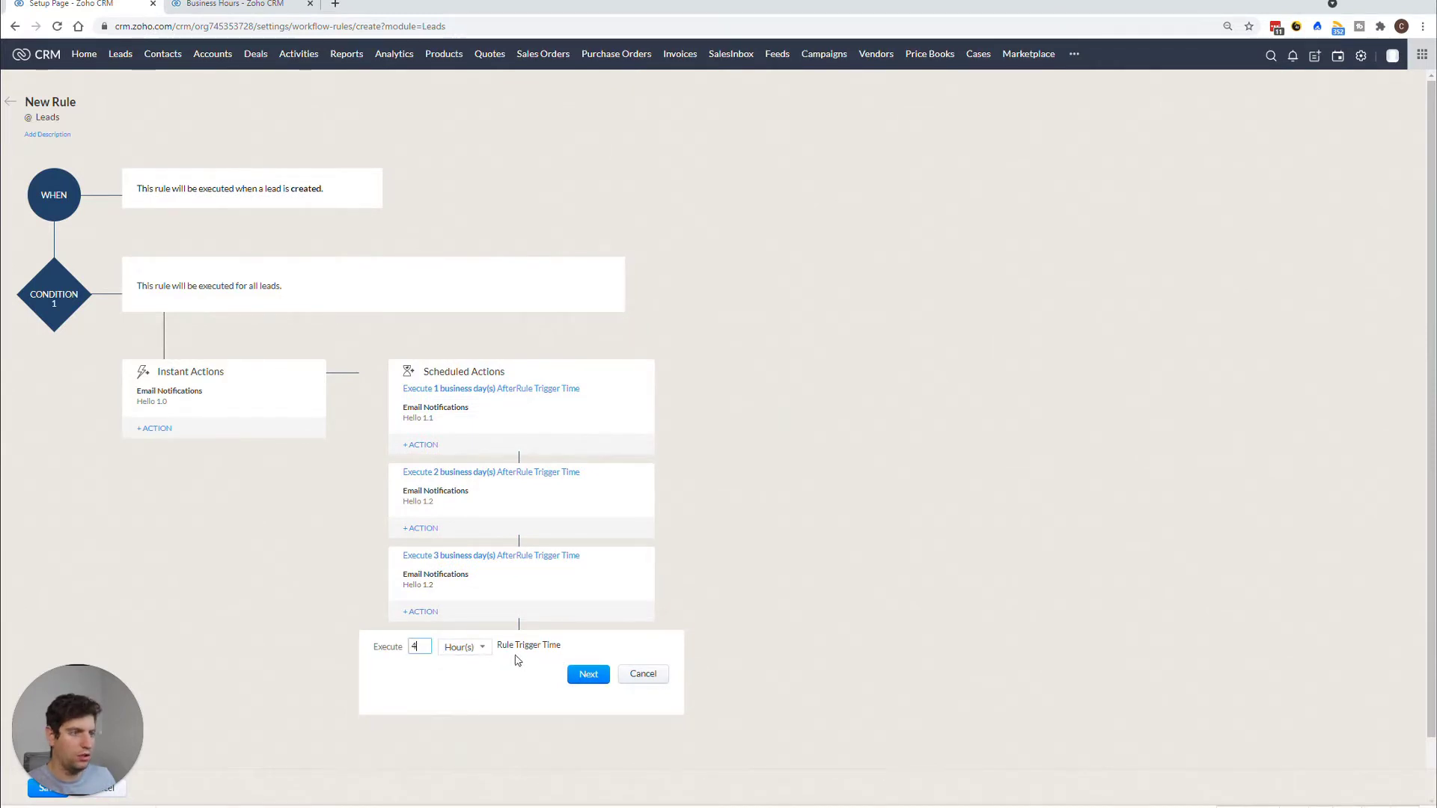
{"action": "left_click", "coordinate": [478, 647]}
{"action": "left_click", "coordinate": [475, 741]}
{"action": "left_click", "coordinate": [582, 687]}
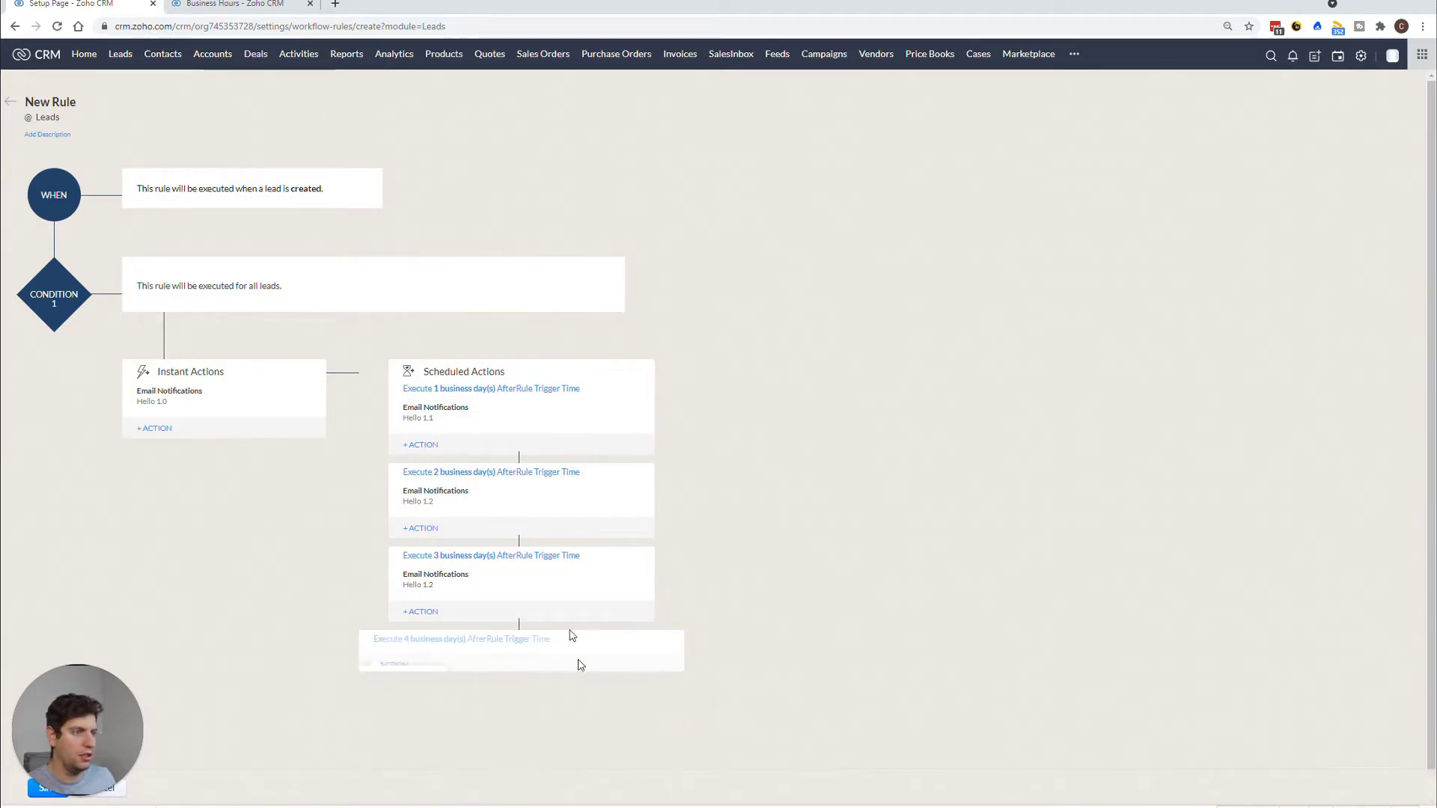
{"action": "left_click", "coordinate": [390, 665]}
{"action": "left_click", "coordinate": [403, 713]}
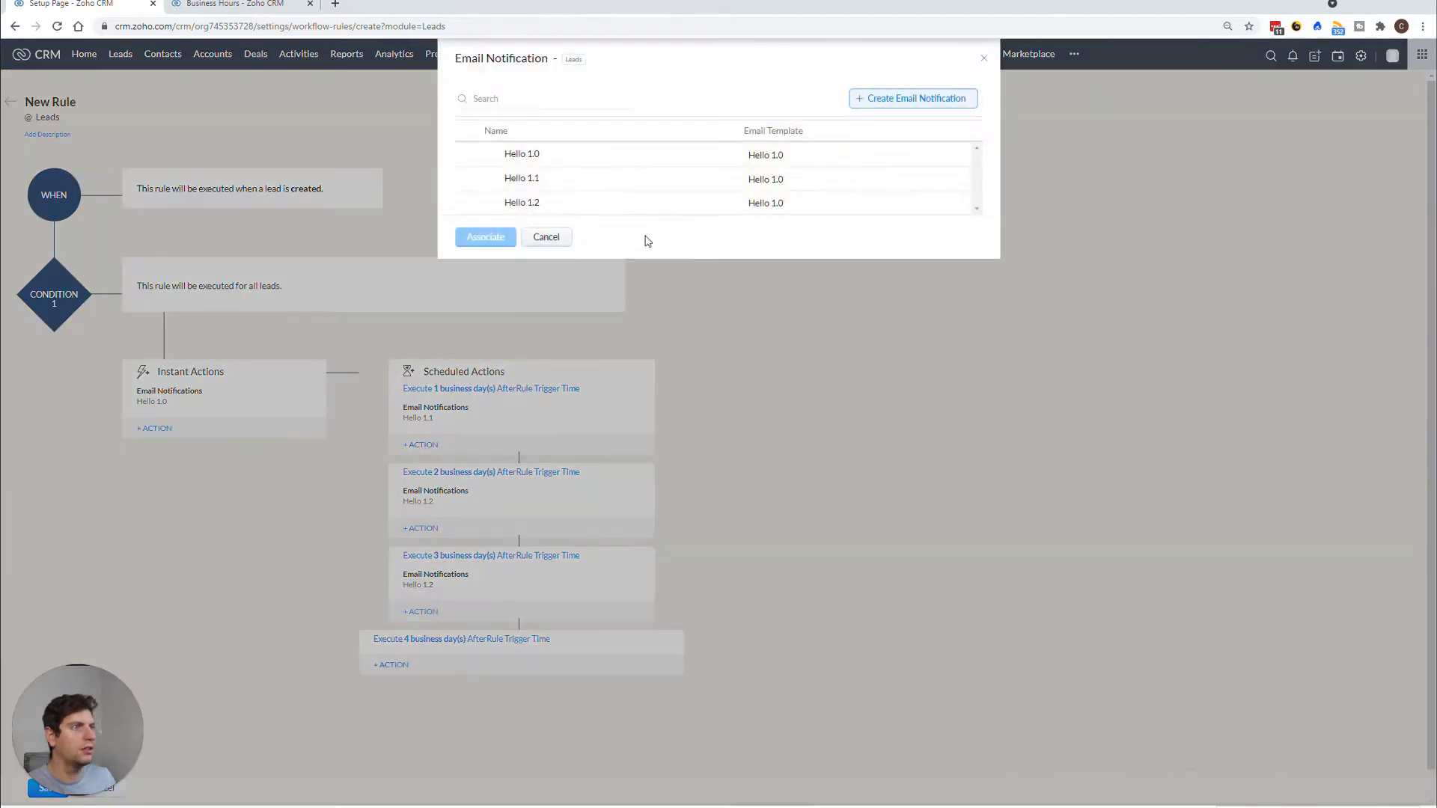
{"action": "left_click", "coordinate": [468, 203]}
{"action": "left_click", "coordinate": [485, 237]}
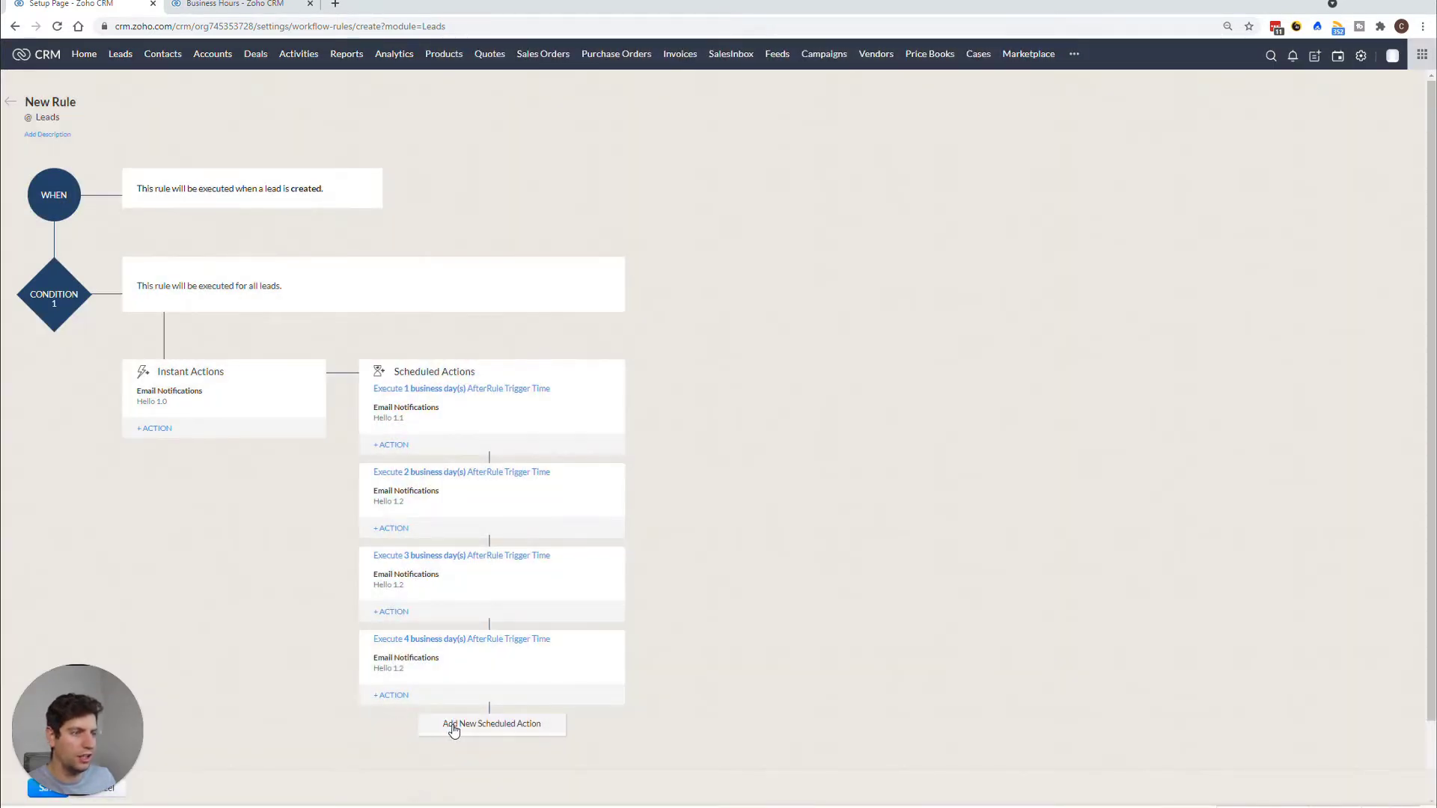
Add a scheduled action at 5 Hour(s) that sends Hello 1.0.
{"action": "left_click", "coordinate": [454, 730]}
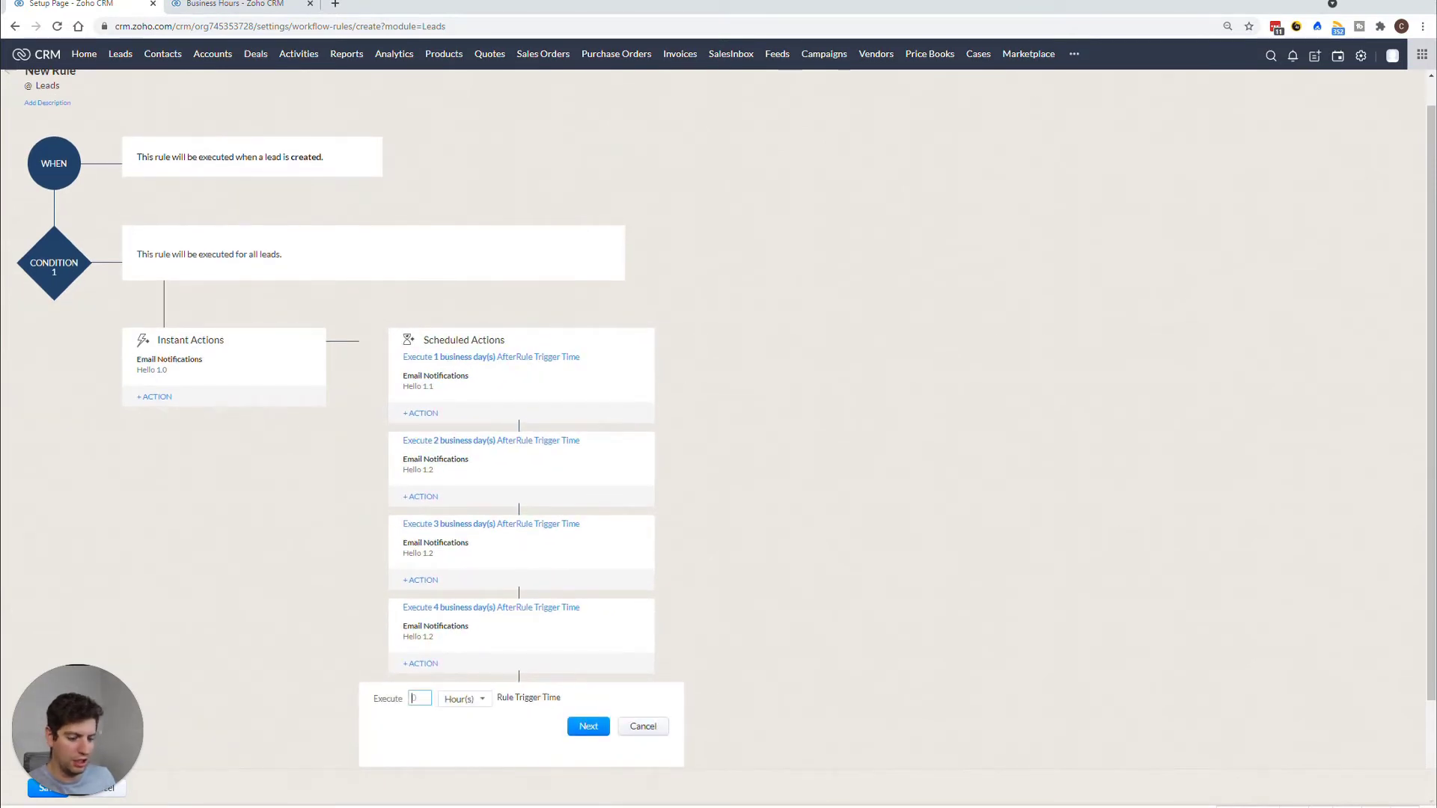
{"action": "type", "text": "5"}
{"action": "left_click", "coordinate": [588, 725]}
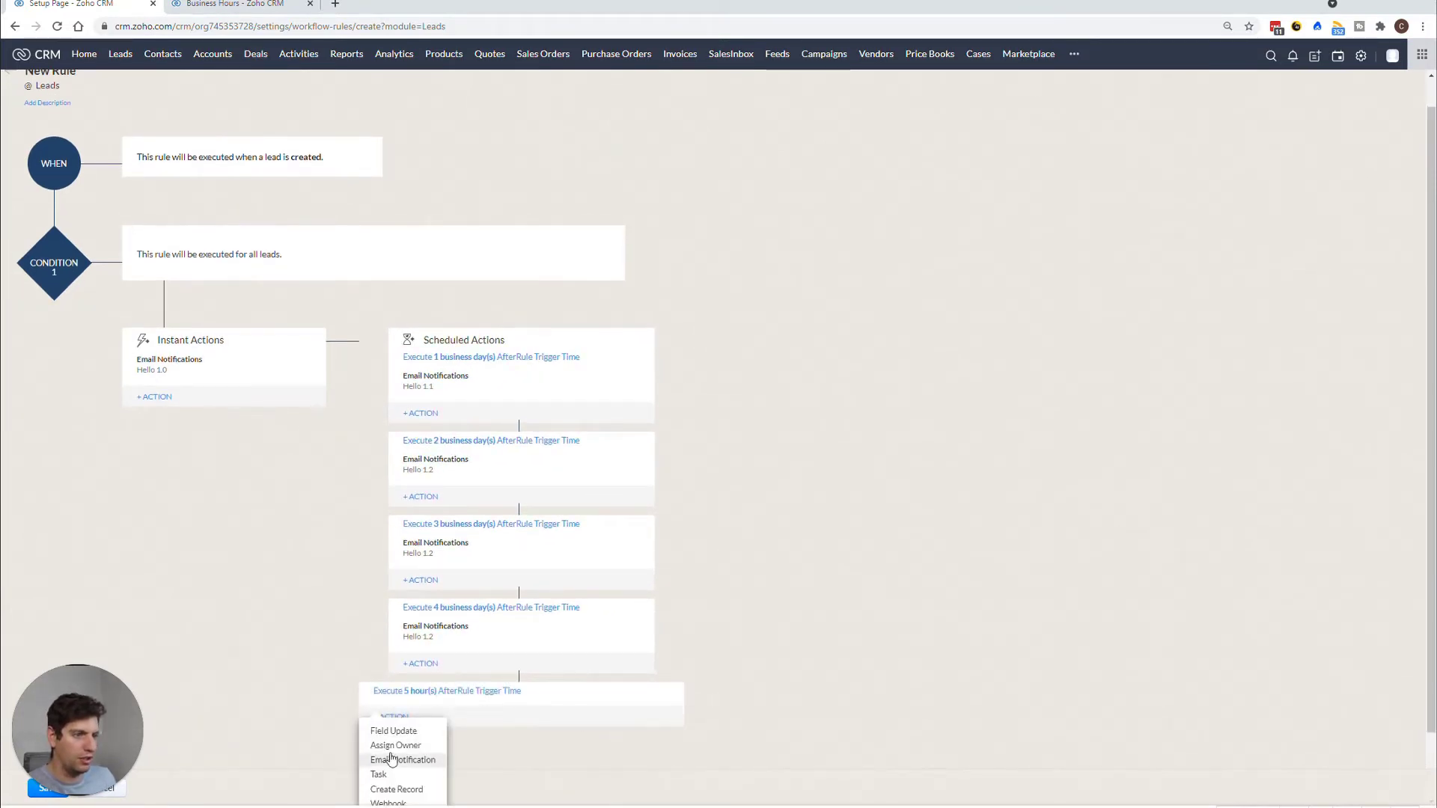
{"action": "left_click", "coordinate": [392, 760]}
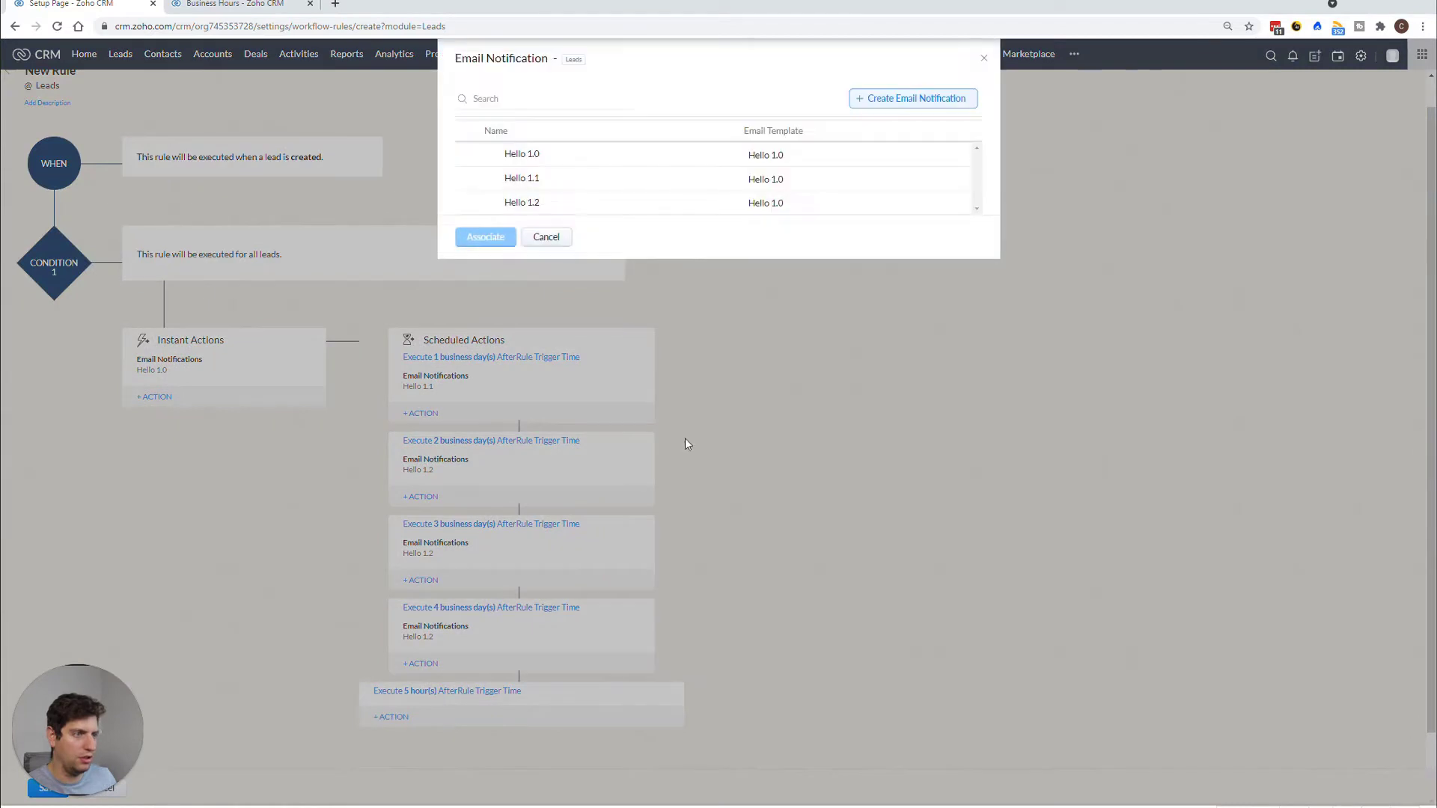
{"action": "left_click", "coordinate": [494, 157]}
{"action": "left_click", "coordinate": [483, 237]}
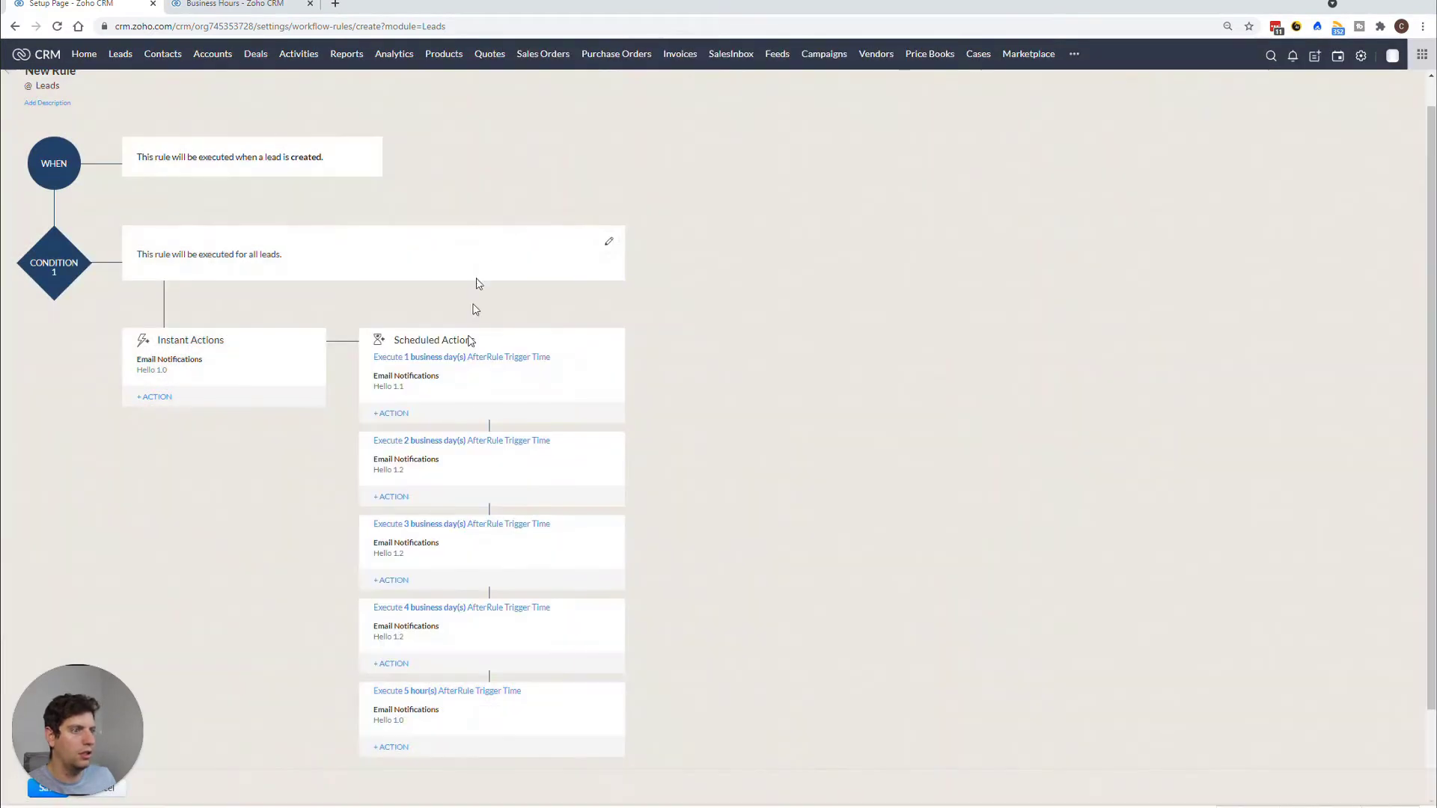
{"action": "scroll", "coordinate": [471, 389], "scroll_direction": "down", "scroll_amount": 2}
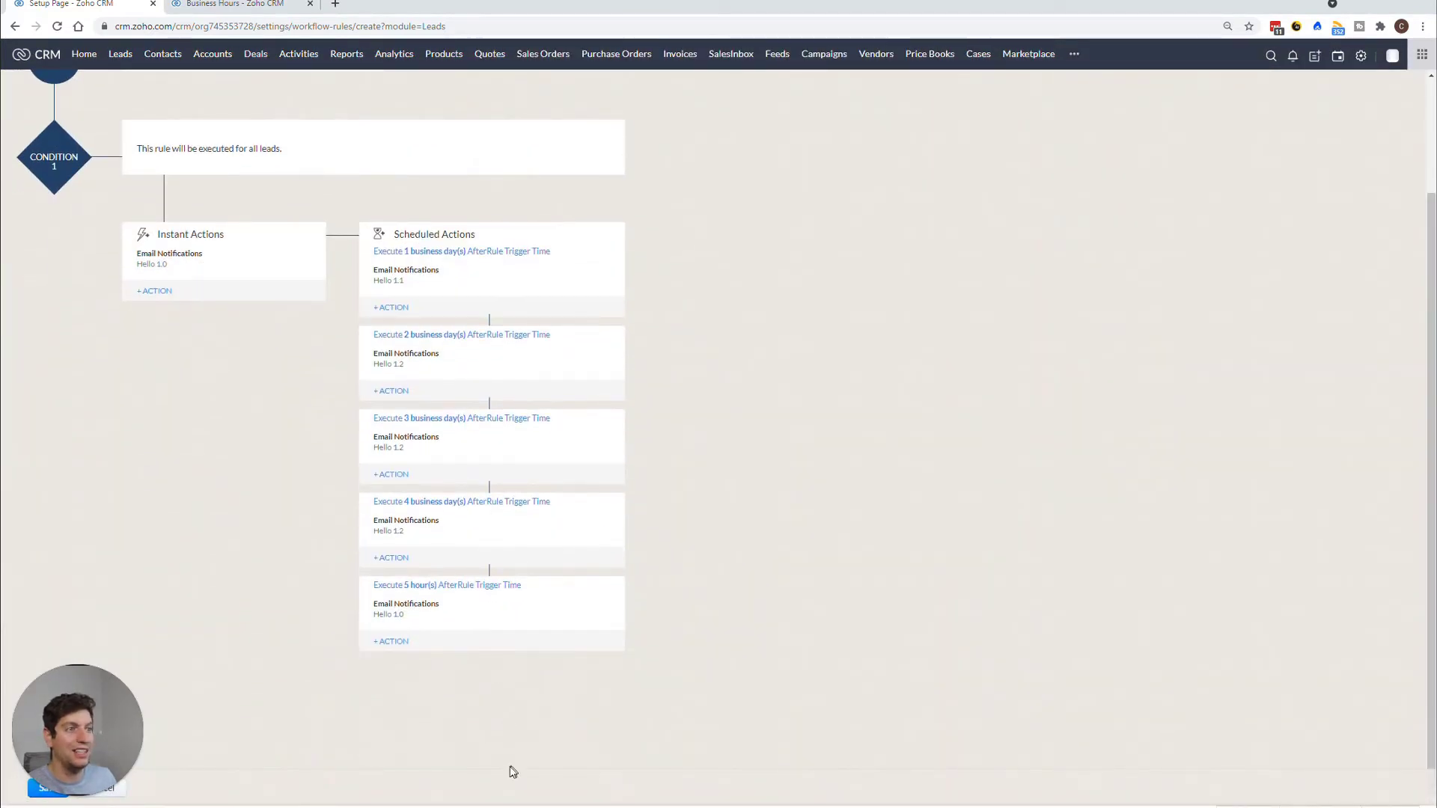